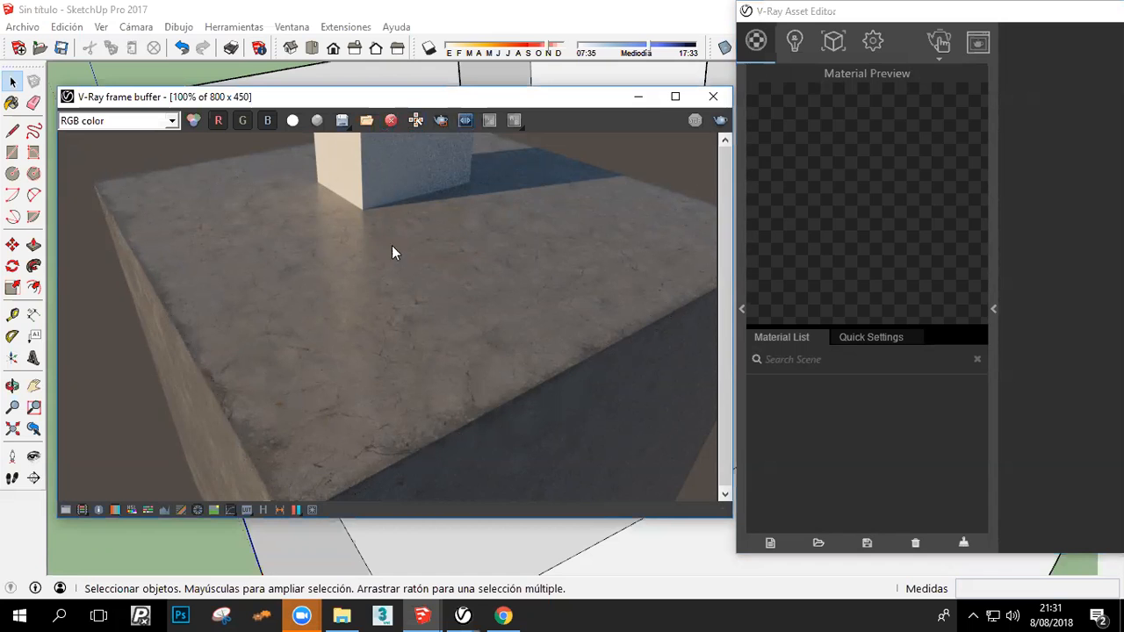
# Move the V-Ray Asset Editor out of the way and start an interactive V-Ray render of the large block
pyautogui.moveTo(1011, 18); pyautogui.dragTo(947, 108)
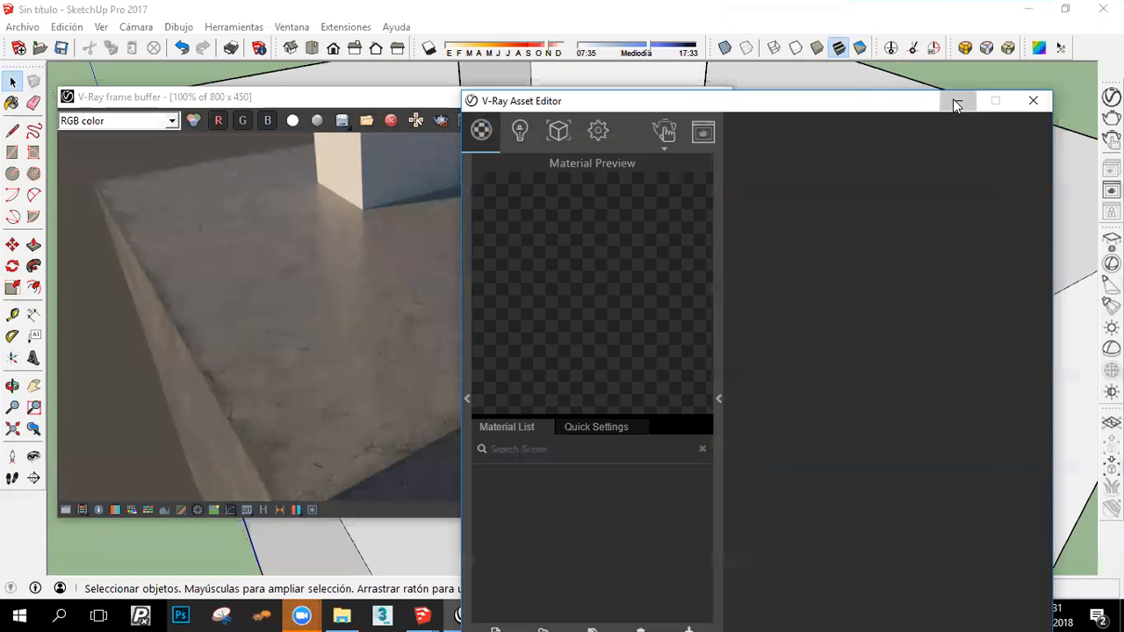
pyautogui.click(957, 102)
pyautogui.click(33, 386)
pyautogui.moveTo(879, 355); pyautogui.dragTo(889, 293)
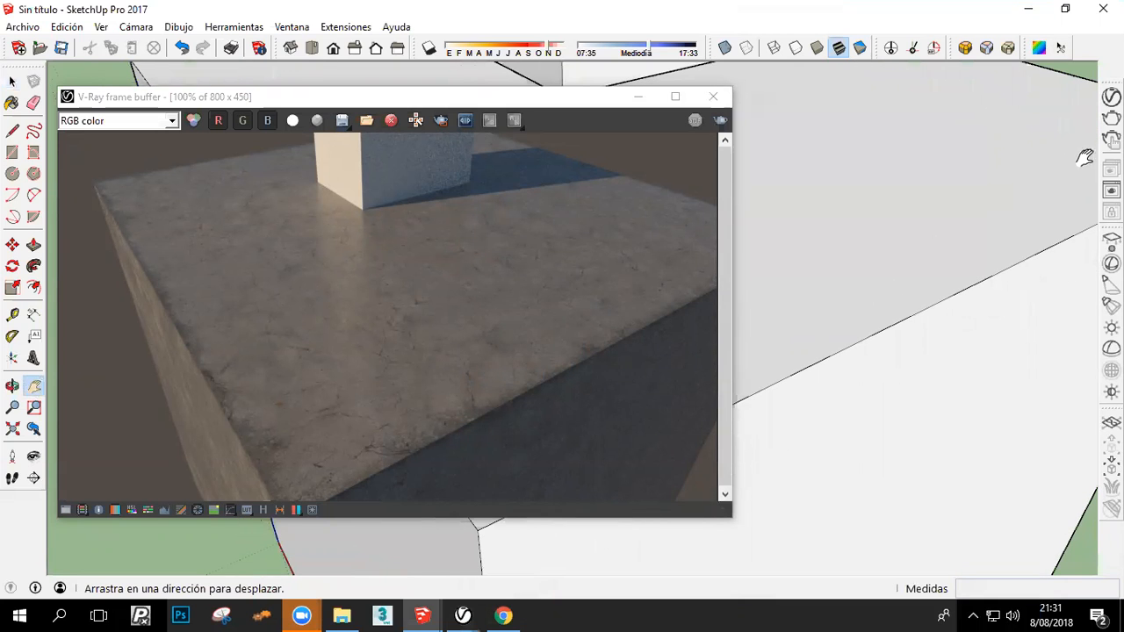
pyautogui.click(1111, 140)
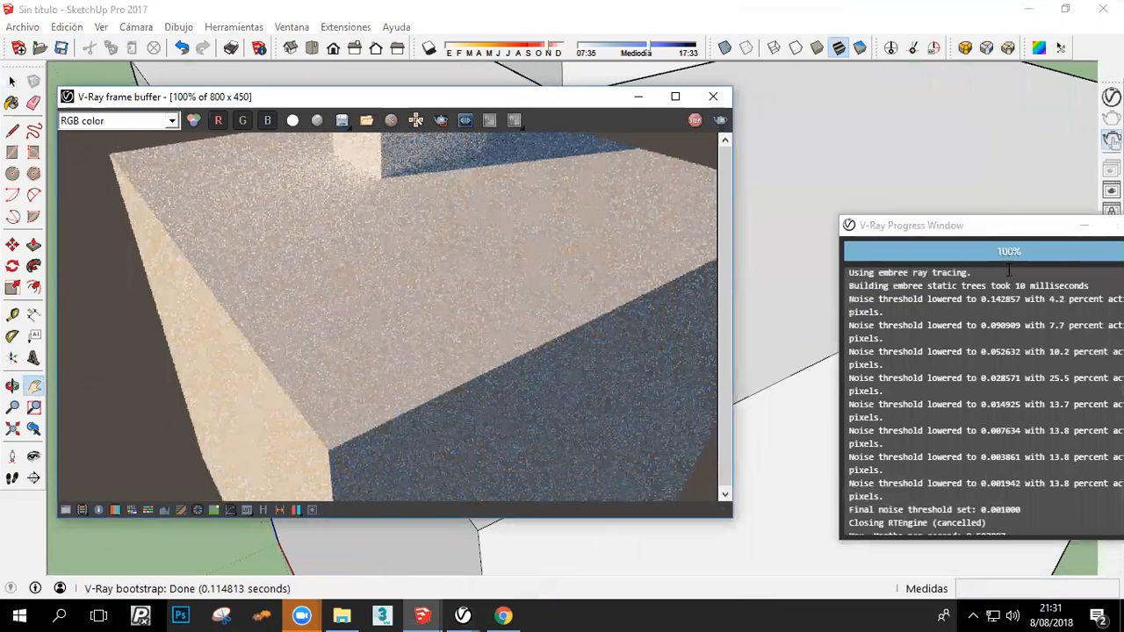
pyautogui.click(1014, 230)
pyautogui.moveTo(1015, 230); pyautogui.dragTo(870, 309)
pyautogui.moveTo(870, 309)
pyautogui.mouseDown(button='middle')
pyautogui.moveTo(856, 346)
pyautogui.moveTo(916, 296)
pyautogui.moveTo(781, 376)
pyautogui.moveTo(793, 377)
pyautogui.mouseUp(button='middle')
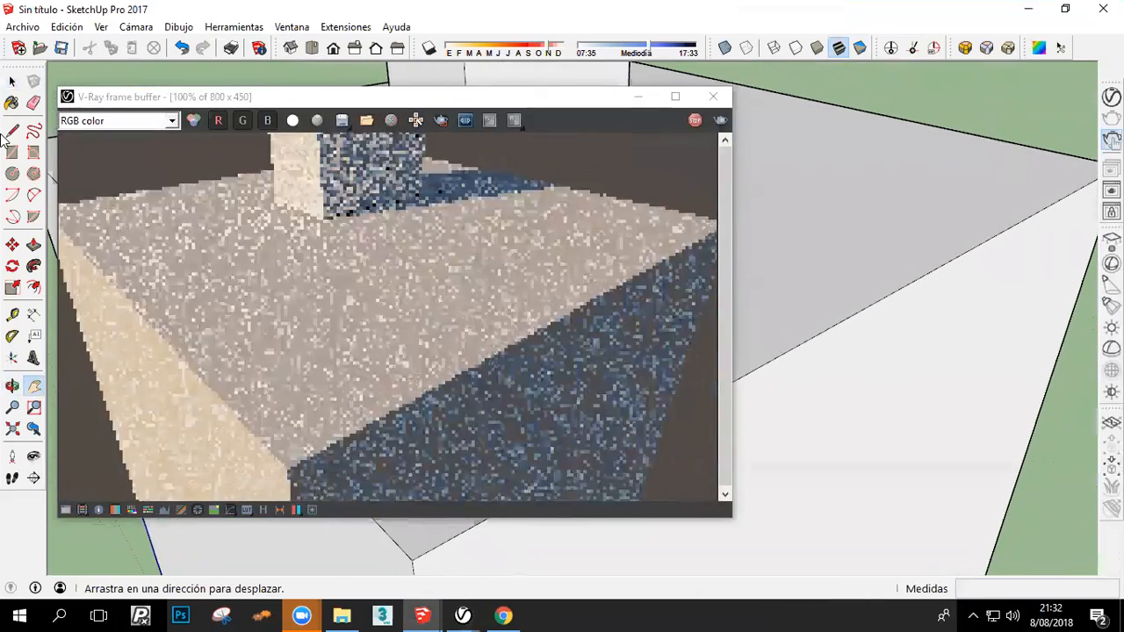
# Select the whole large block and paint it with Color A01 from the Colores collection
pyautogui.click(14, 83)
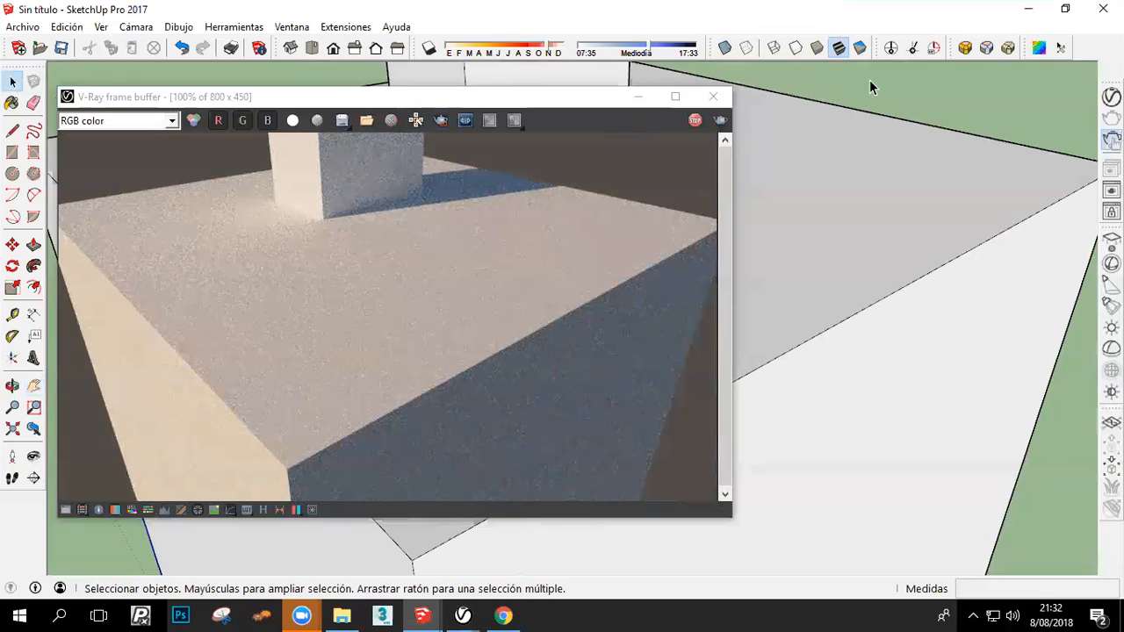
pyautogui.click(451, 284)
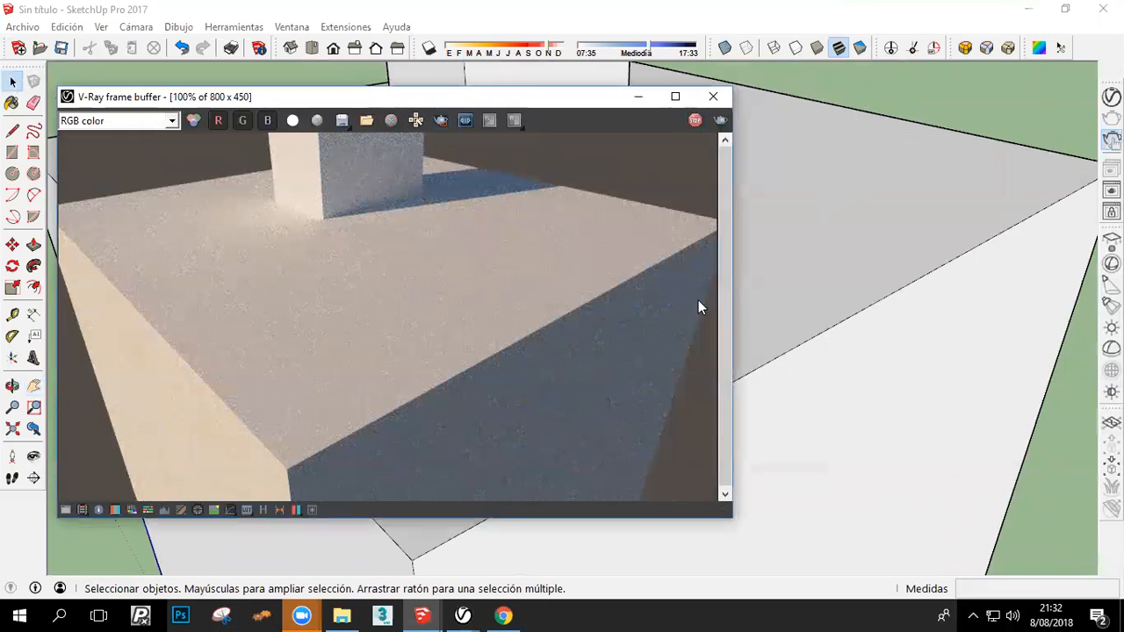
pyautogui.tripleClick(815, 267)
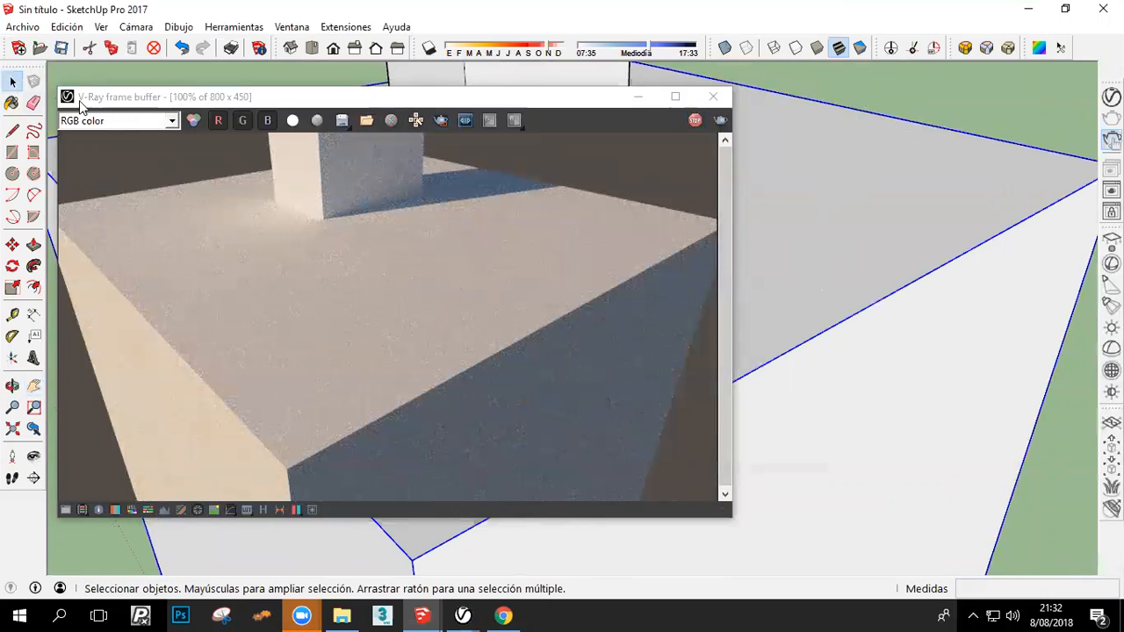
pyautogui.click(12, 102)
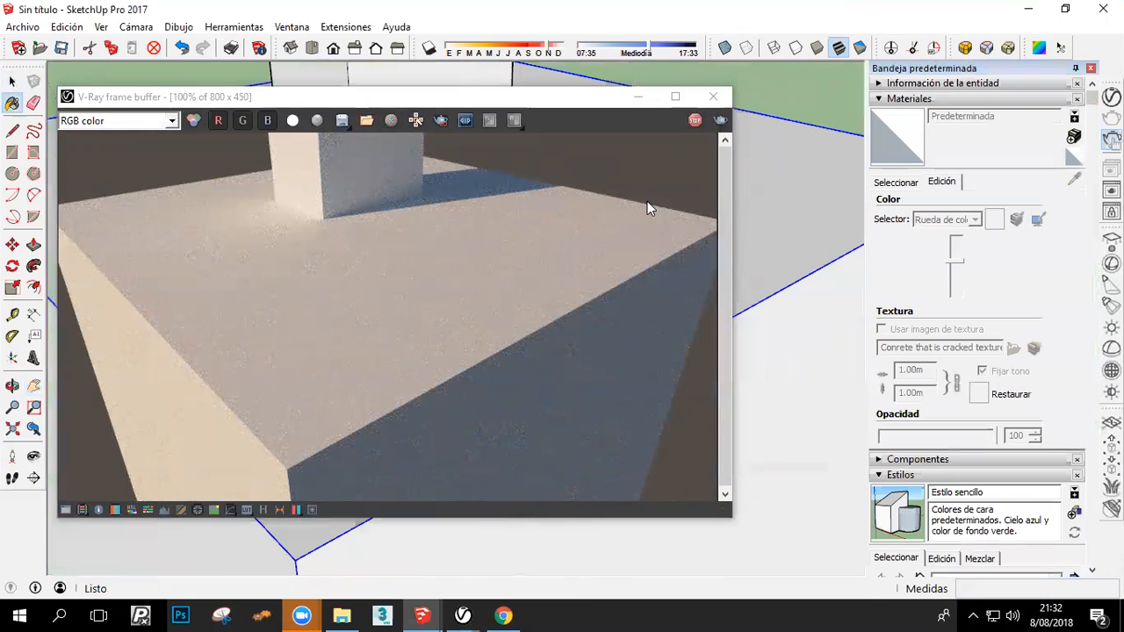
pyautogui.click(907, 182)
pyautogui.click(907, 246)
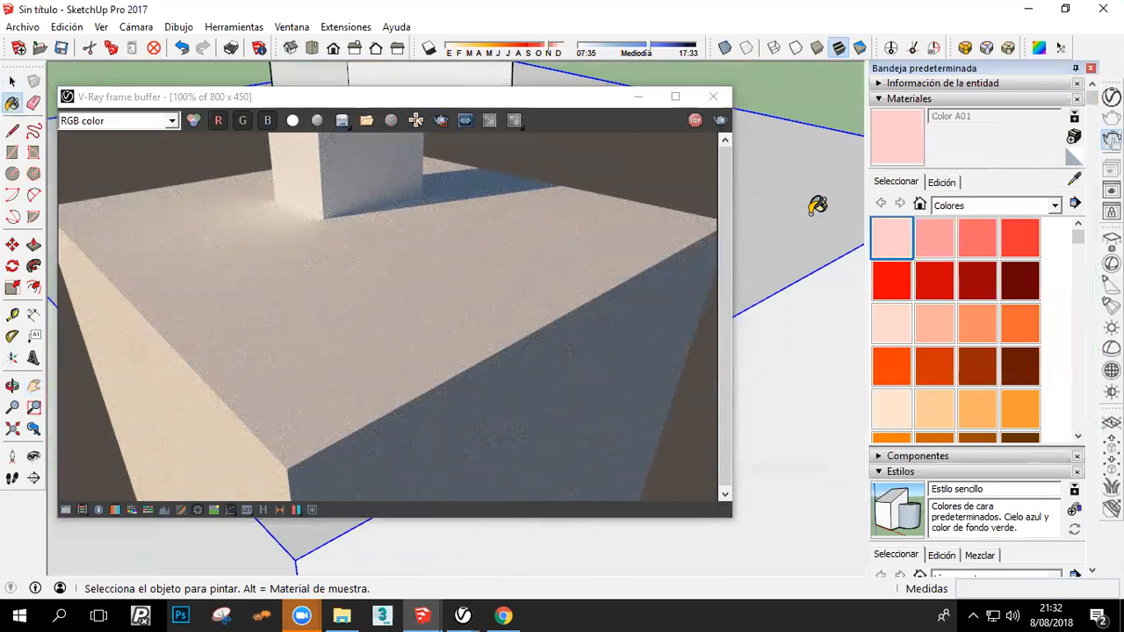
pyautogui.click(816, 206)
pyautogui.click(11, 81)
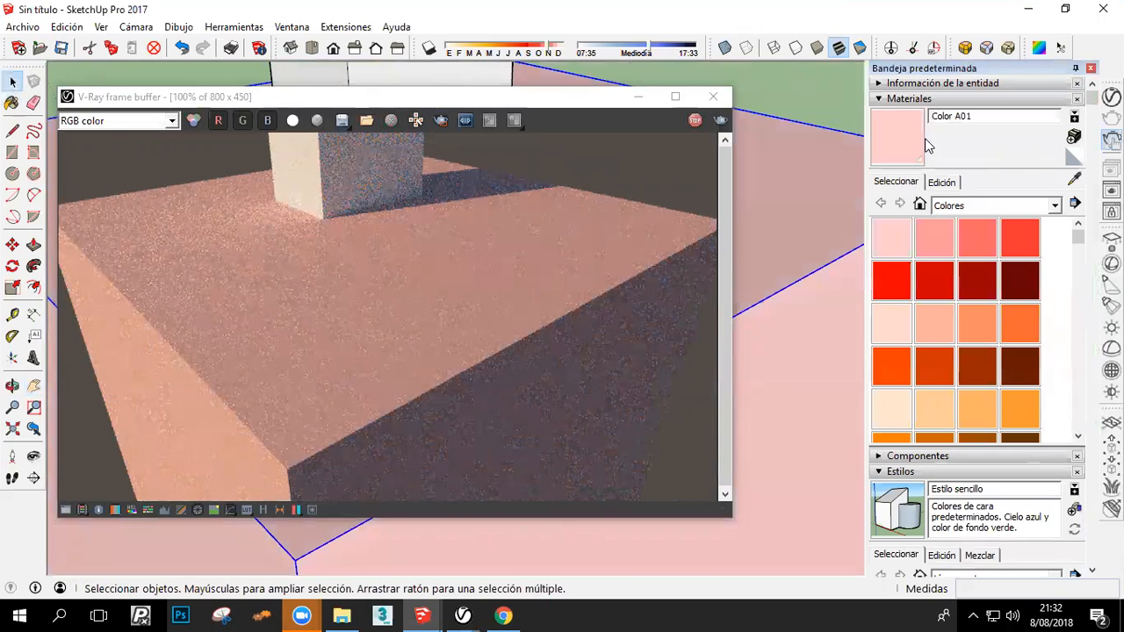
pyautogui.click(1090, 68)
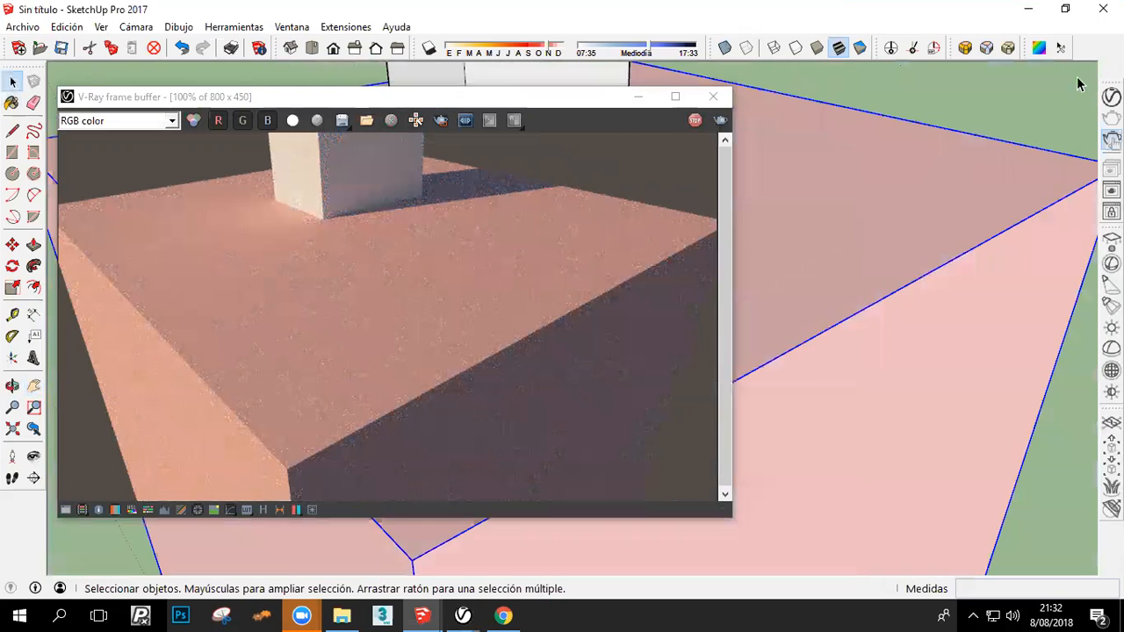
# Limit the interactive render to a region covering the small box's base and the large block's front corner
pyautogui.click(440, 120)
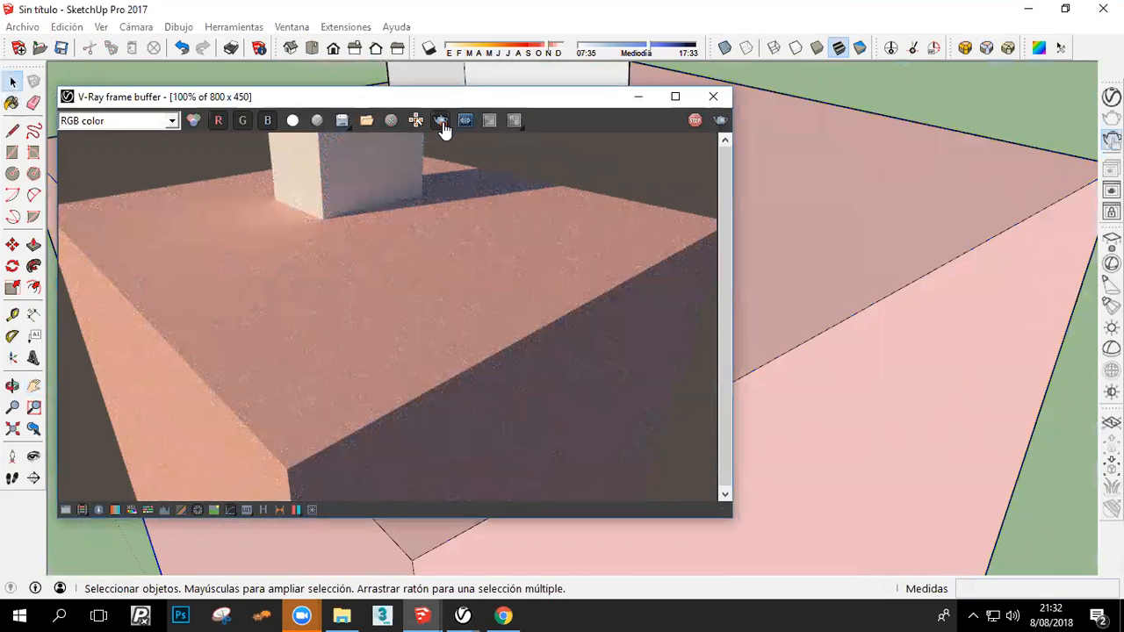
pyautogui.moveTo(194, 176)
pyautogui.mouseDown()
pyautogui.moveTo(313, 431)
pyautogui.moveTo(420, 501)
pyautogui.mouseUp()
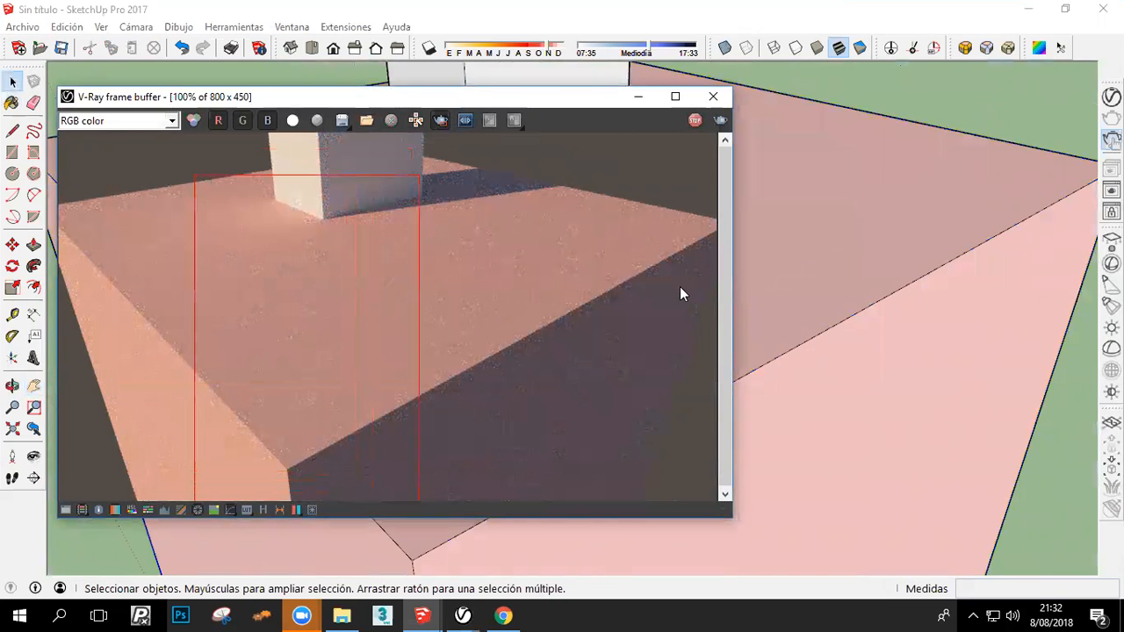
pyautogui.click(12, 103)
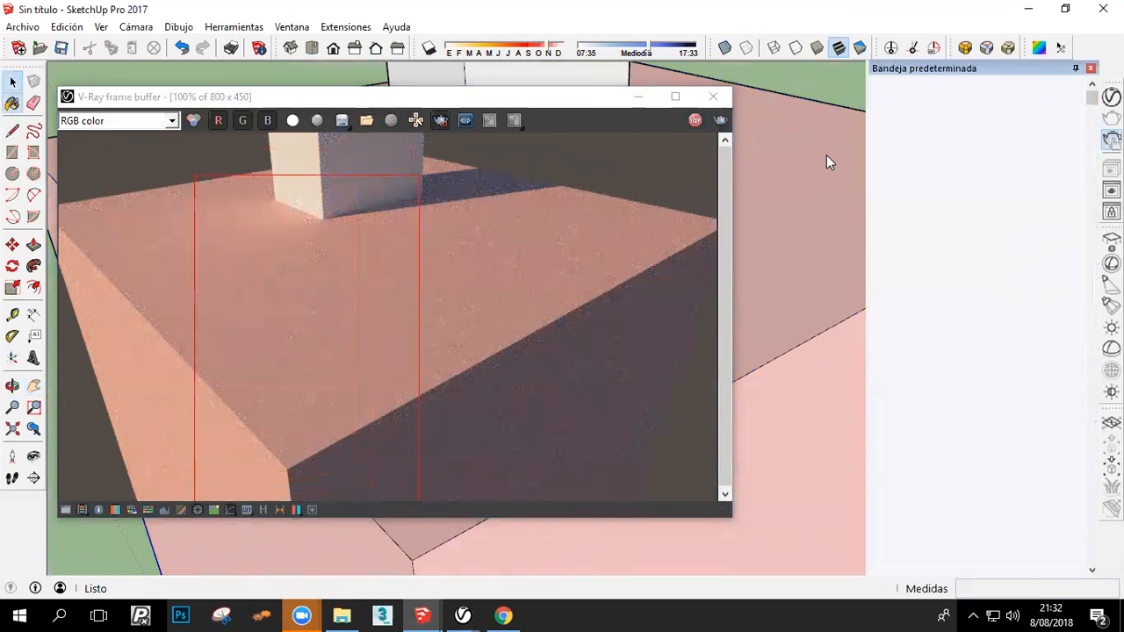
pyautogui.click(1091, 71)
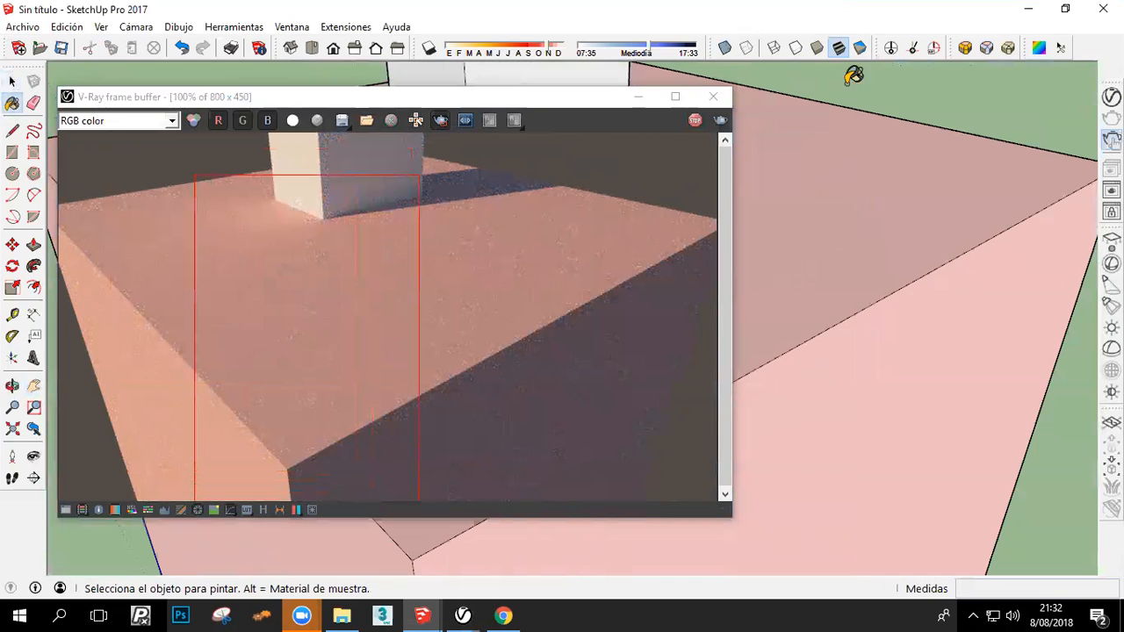
# Rename the Color A01 material as Concreto in the V-Ray Asset Editor
pyautogui.click(1112, 97)
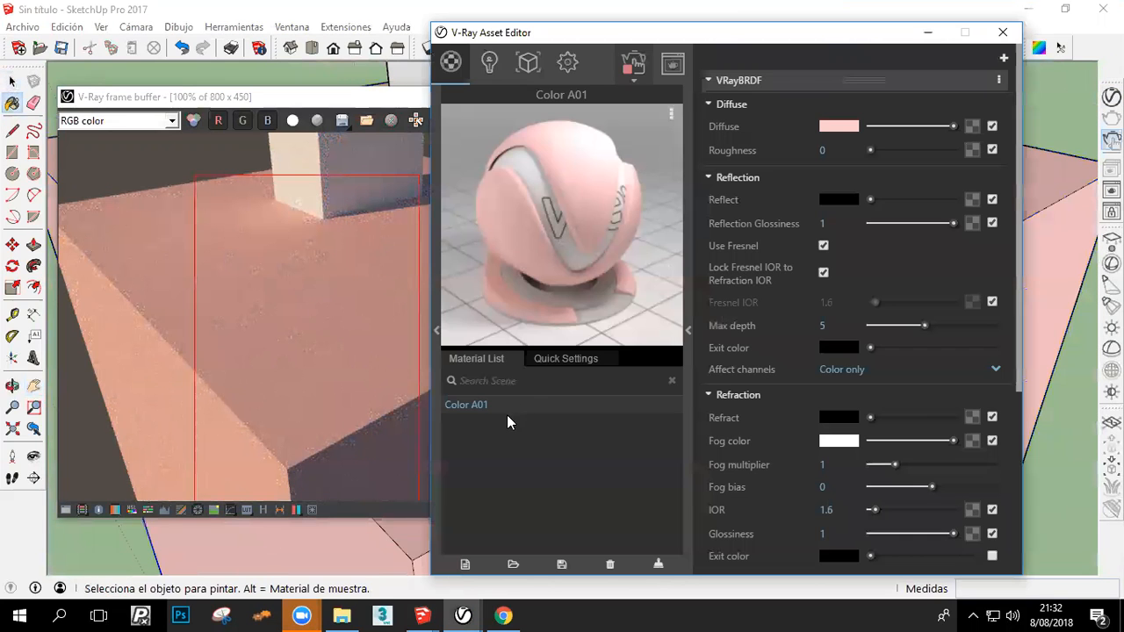
pyautogui.doubleClick(476, 406)
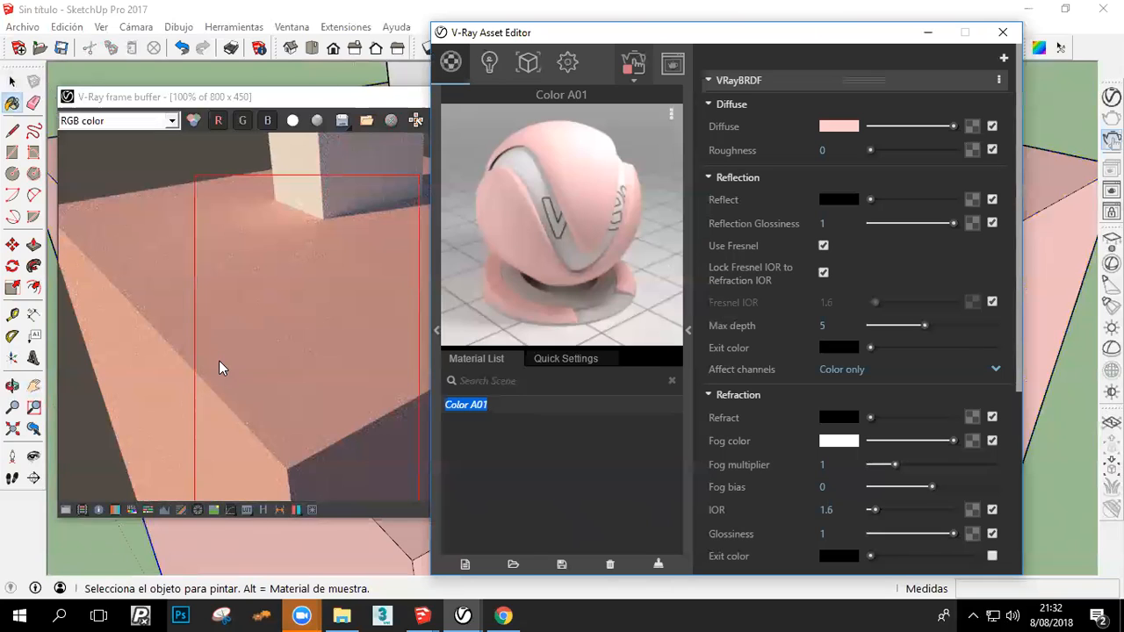
pyautogui.write('Concreto')
pyautogui.click(219, 360)
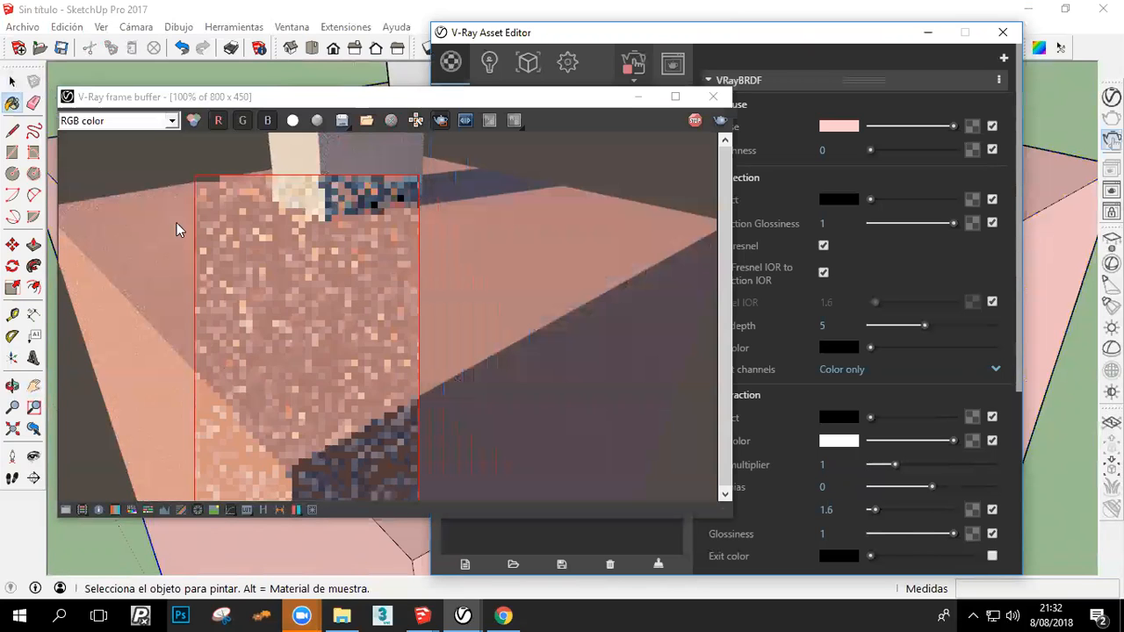
pyautogui.click(11, 82)
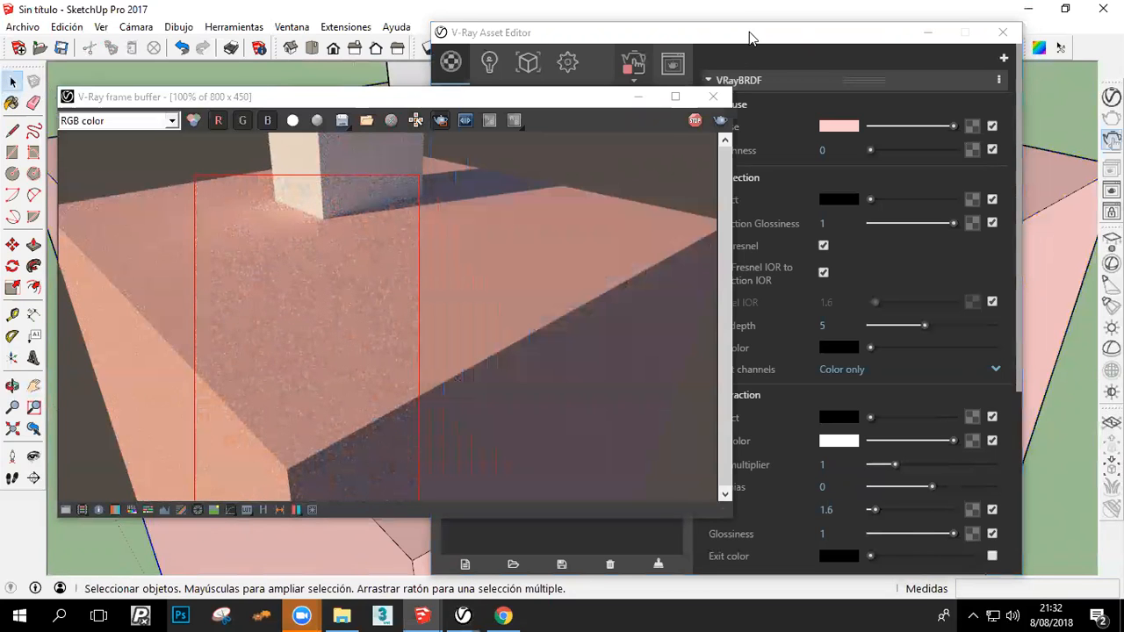
pyautogui.moveTo(749, 32); pyautogui.dragTo(832, 23)
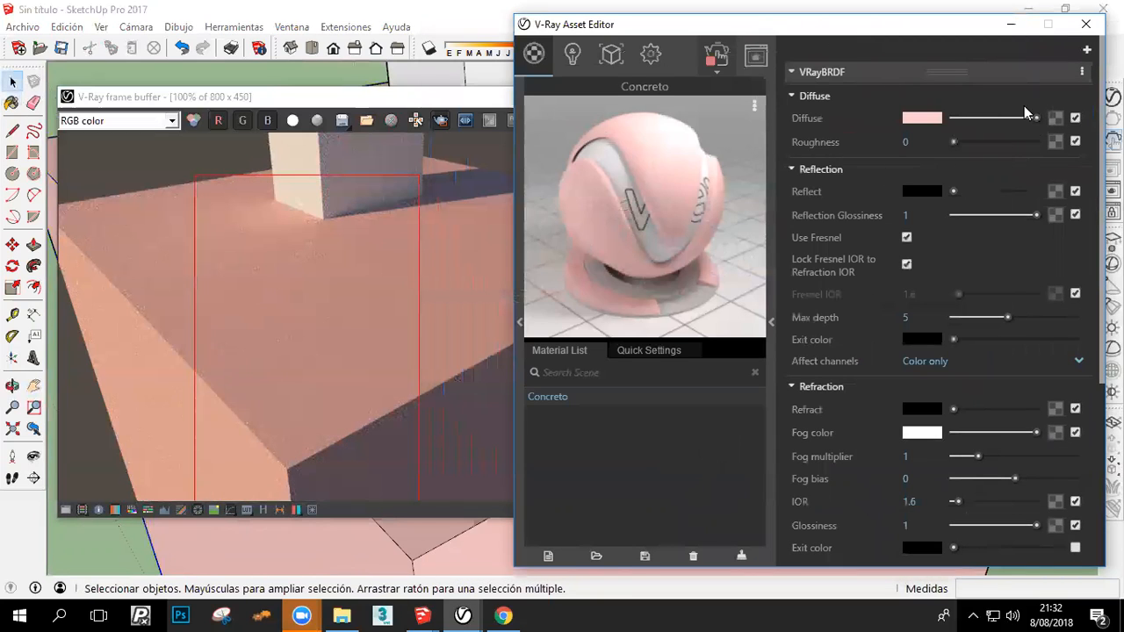
# Assign a Mix texture to the Diffuse channel of the Concreto material
pyautogui.click(1054, 117)
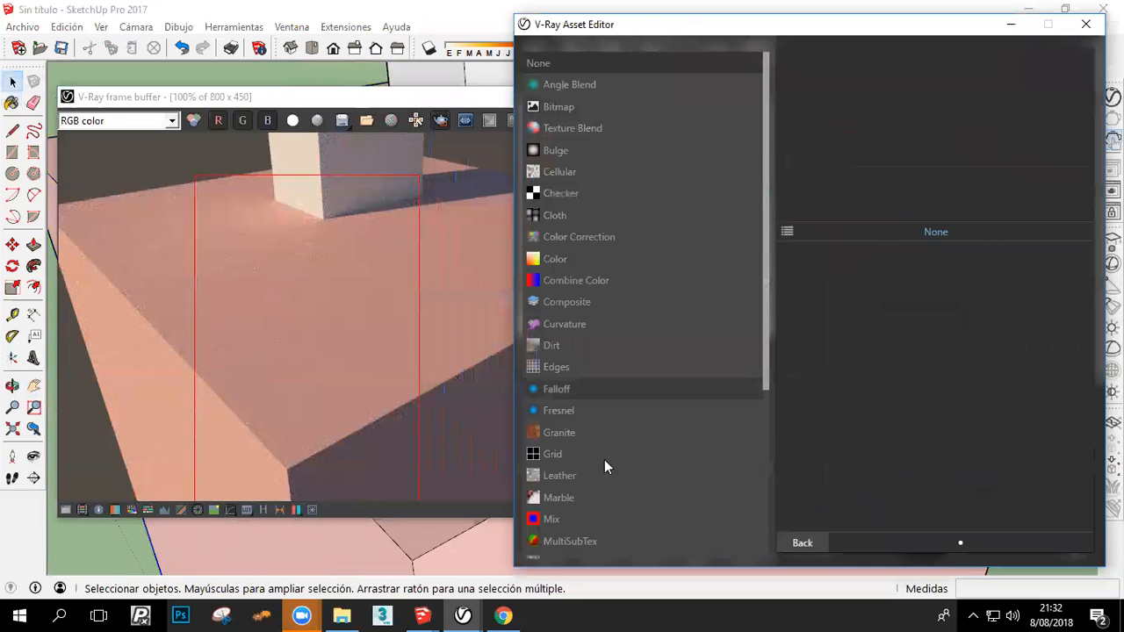
pyautogui.click(596, 518)
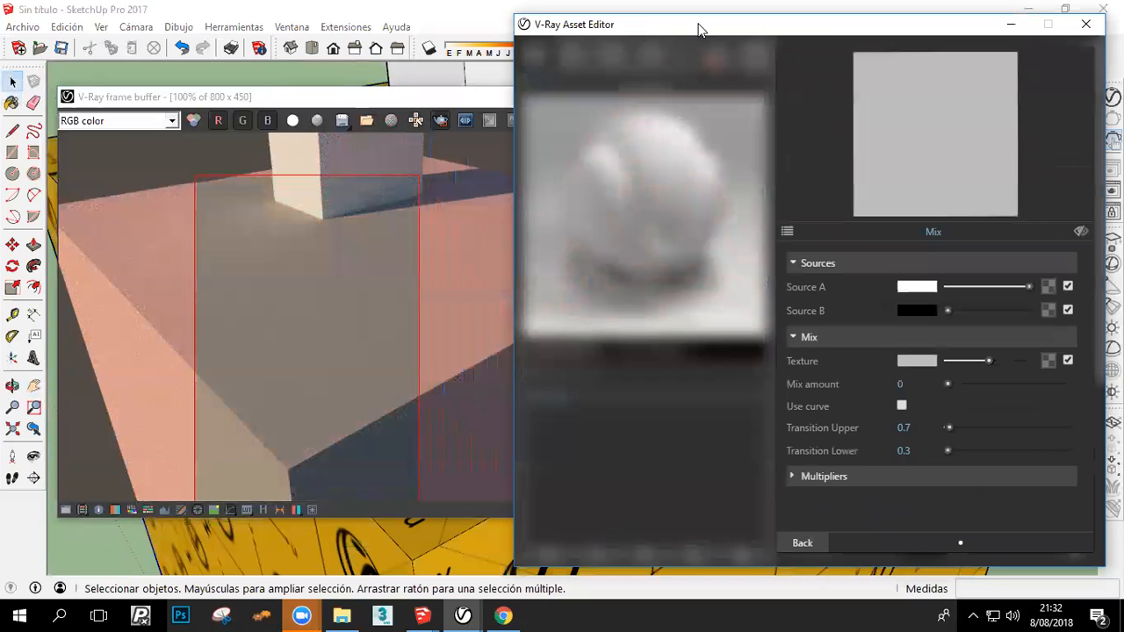
pyautogui.moveTo(700, 29); pyautogui.dragTo(641, 23)
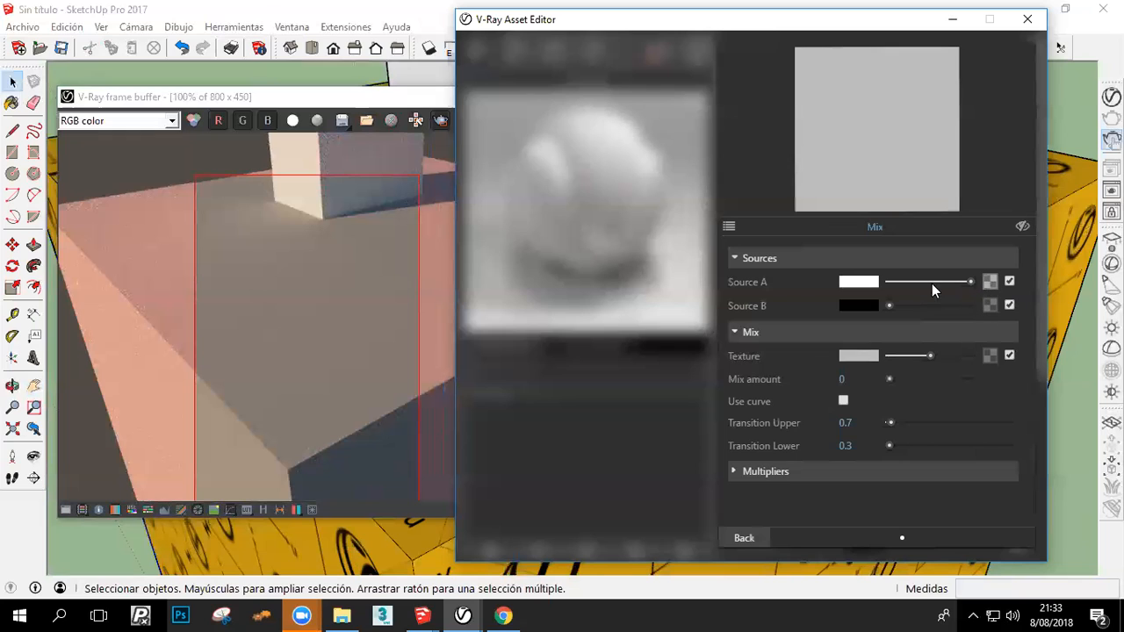
# Load a cracked concrete image from the Texturas\concreto folder as a Bitmap in the Mix texture's Source A
pyautogui.click(989, 282)
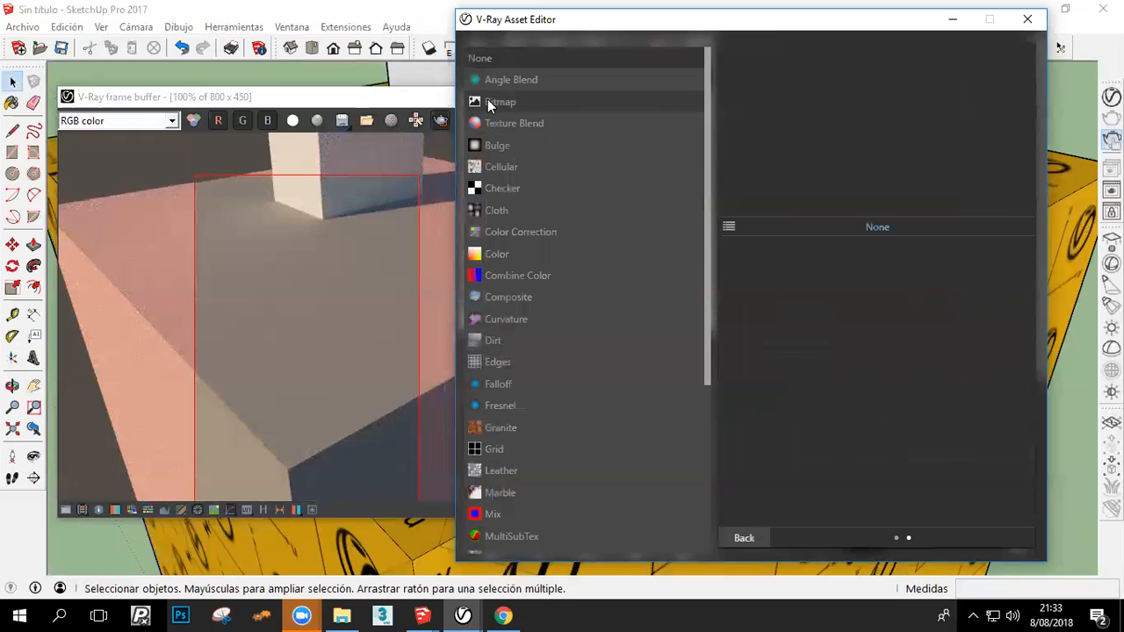
pyautogui.click(490, 103)
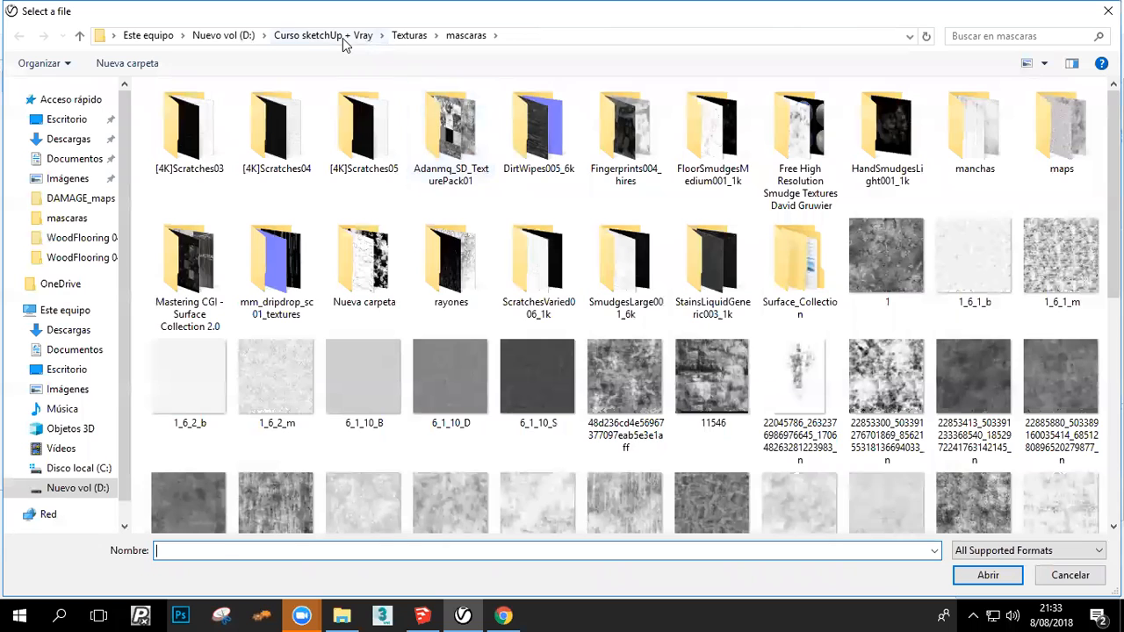
pyautogui.click(323, 36)
pyautogui.click(490, 360)
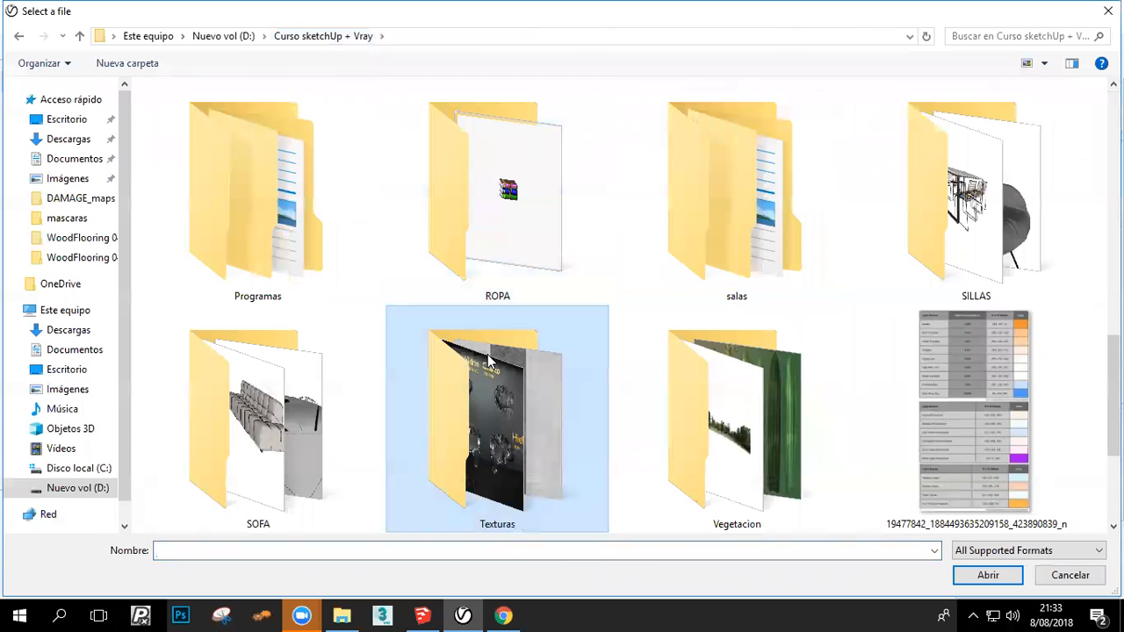
pyautogui.scroll(3, 490, 360)
pyautogui.scroll(-4, 483, 351)
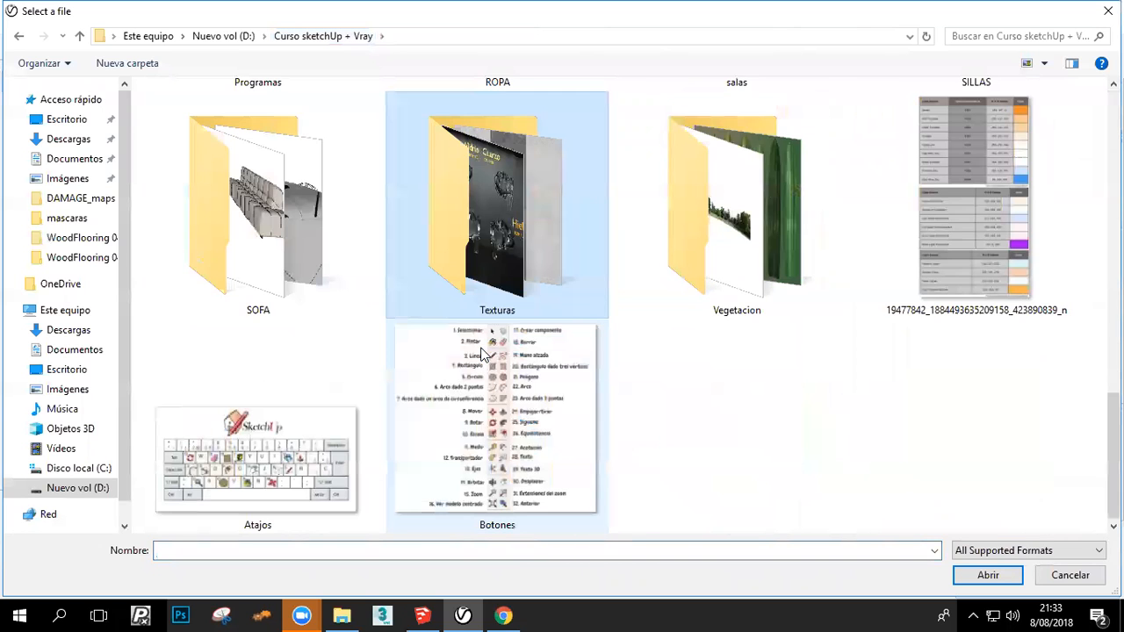
pyautogui.doubleClick(520, 215)
pyautogui.scroll(-2, 792, 339)
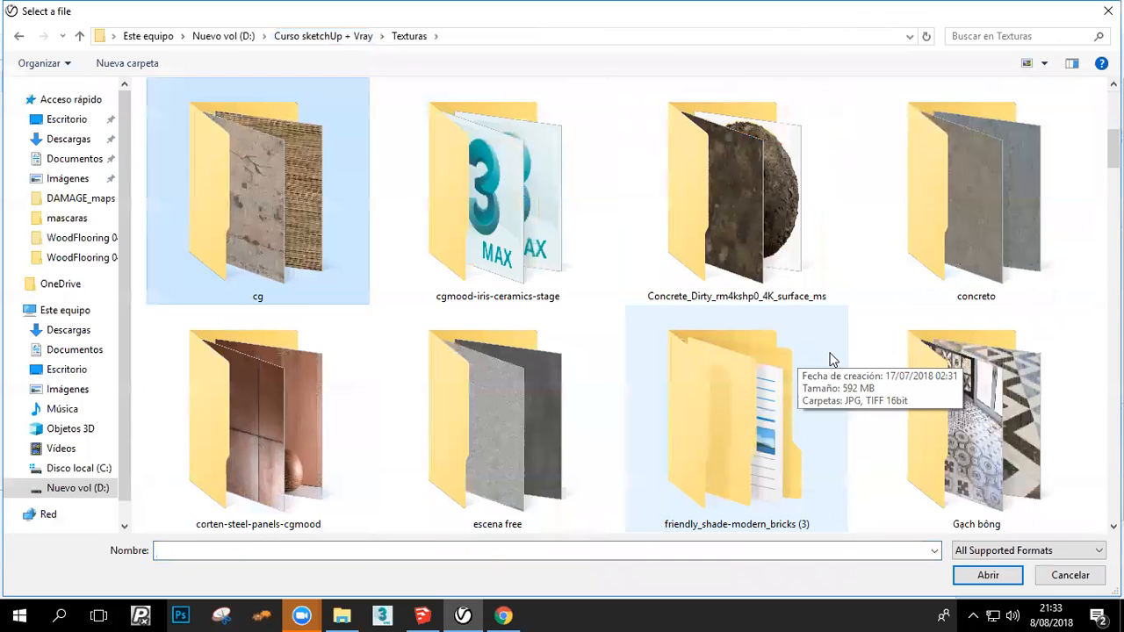
pyautogui.doubleClick(946, 255)
pyautogui.click(181, 386)
pyautogui.doubleClick(182, 386)
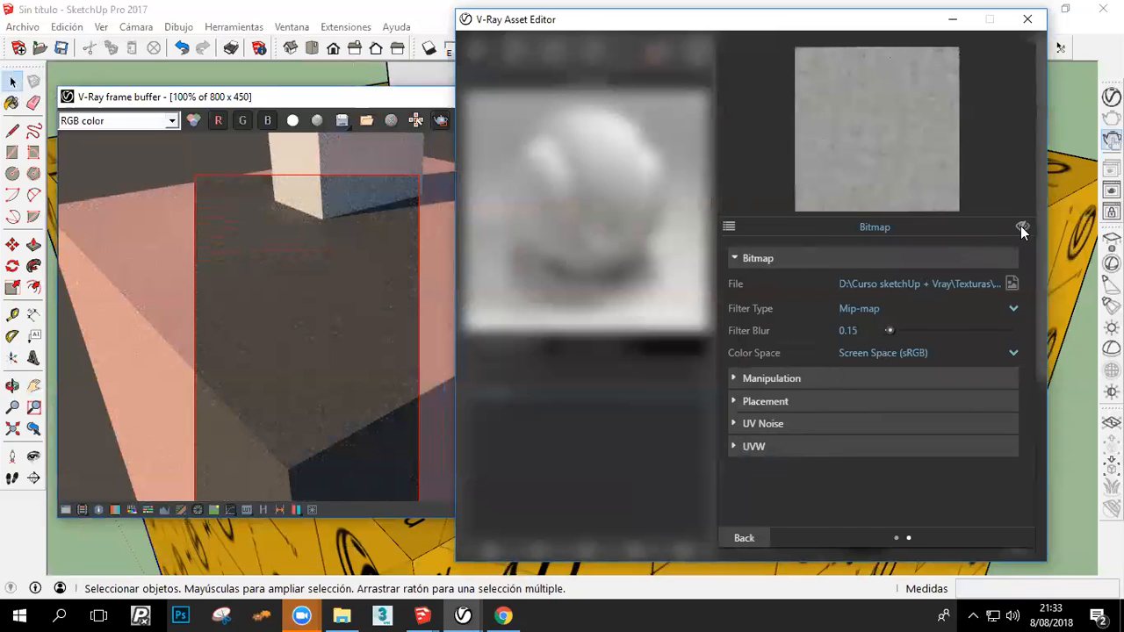
# Show the Source A concrete bitmap on the block in the viewport and uncover the model
pyautogui.click(1022, 227)
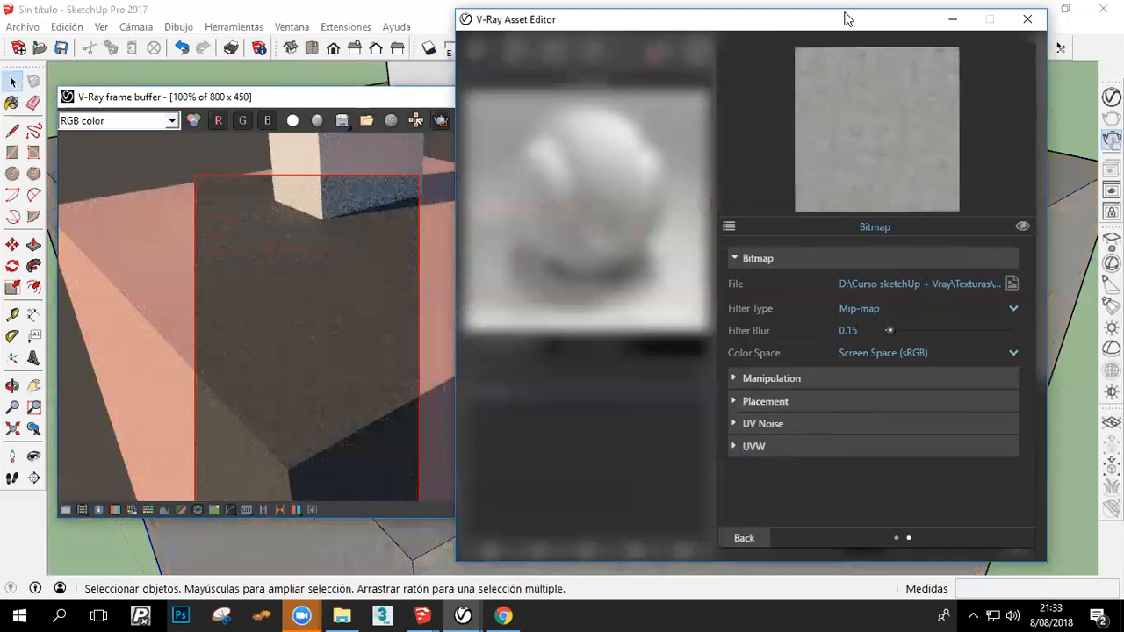
pyautogui.moveTo(832, 27); pyautogui.dragTo(578, 398)
pyautogui.click(884, 111)
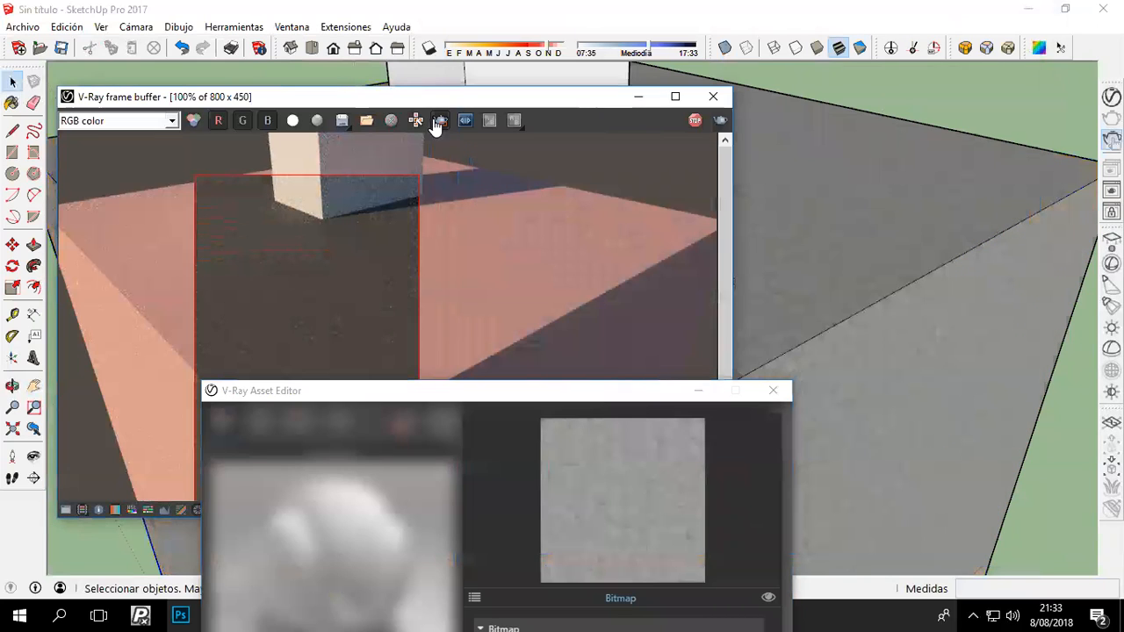
# Set the texture size of the Concreto material to 1 m in SketchUp's material editing settings
pyautogui.click(10, 104)
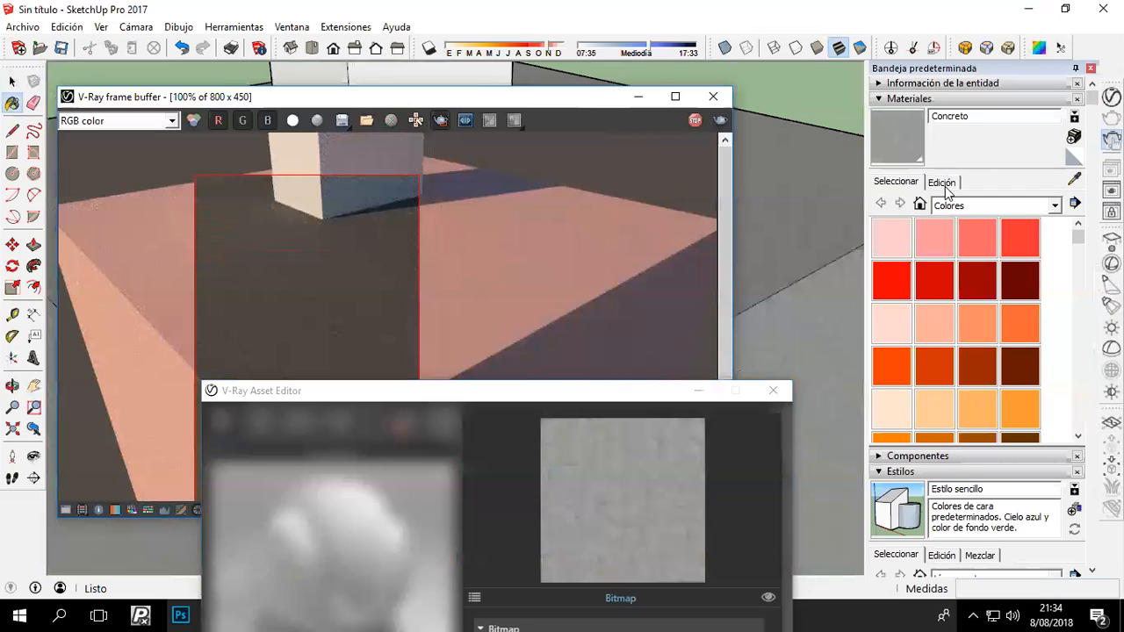
pyautogui.click(943, 180)
pyautogui.write('1')
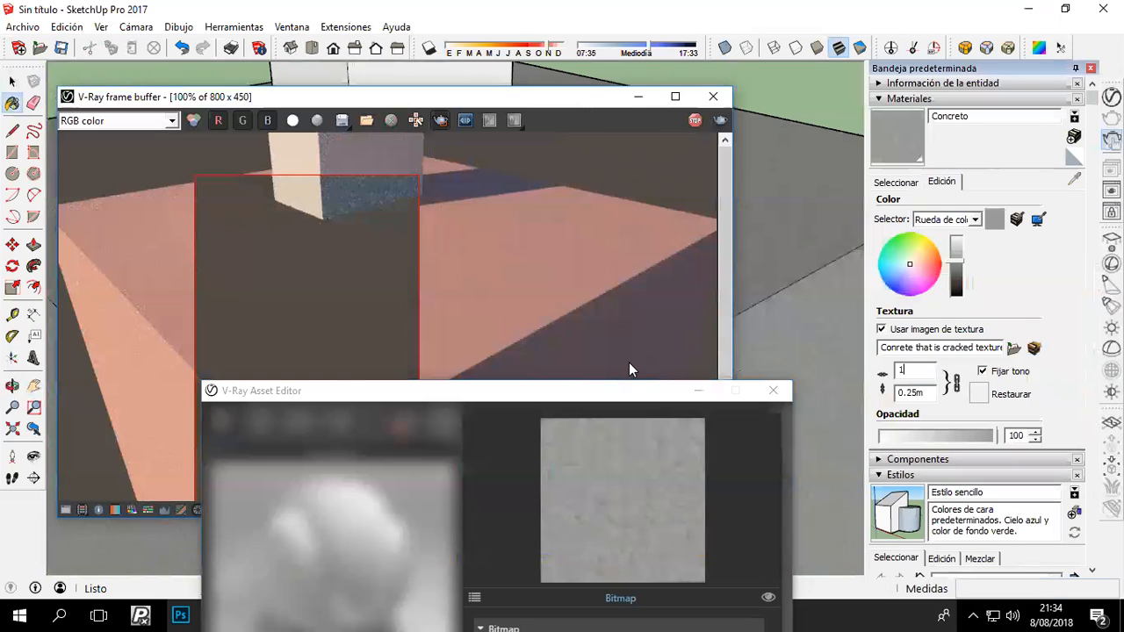
pyautogui.click(12, 81)
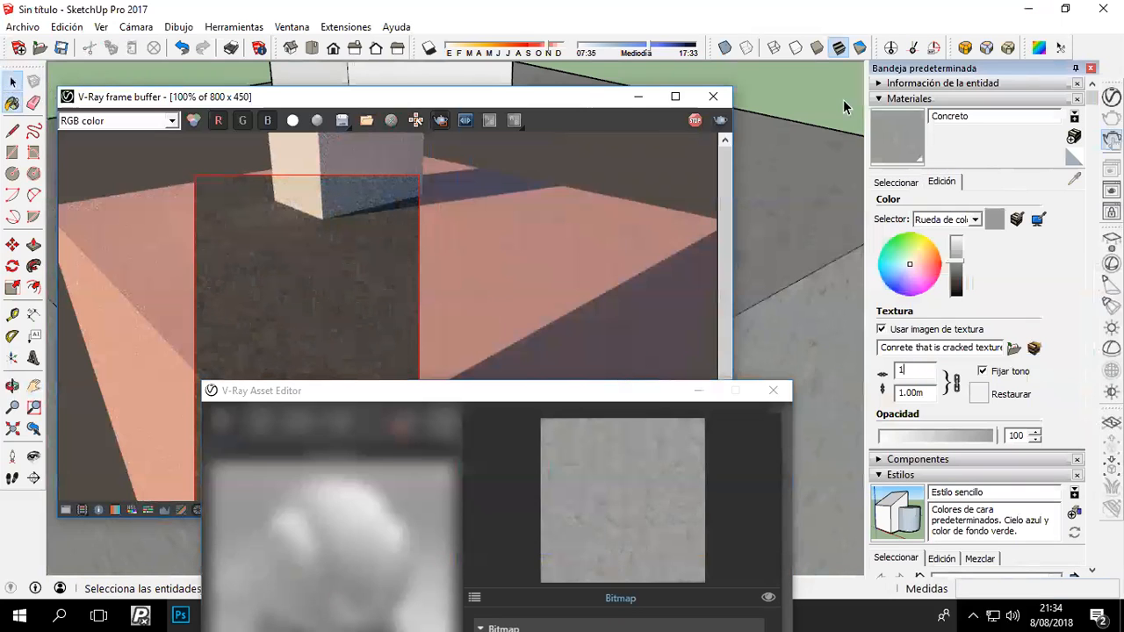
pyautogui.click(1075, 67)
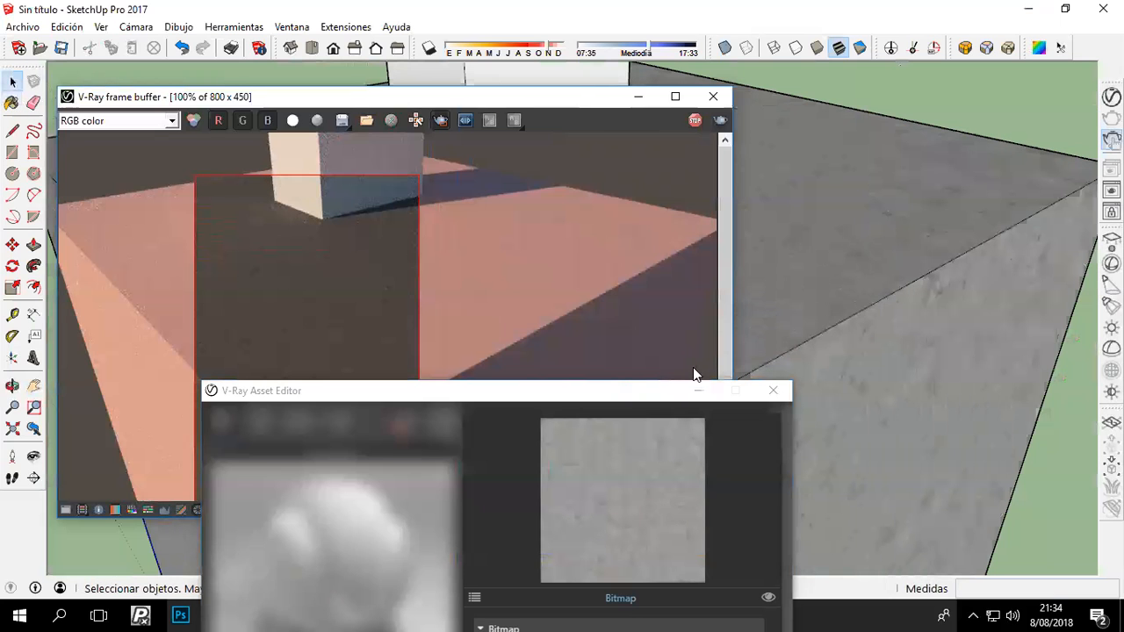
# Return to the Mix texture, restore the full-frame render, and load a concrete image as a Bitmap in Source B
pyautogui.click(647, 391)
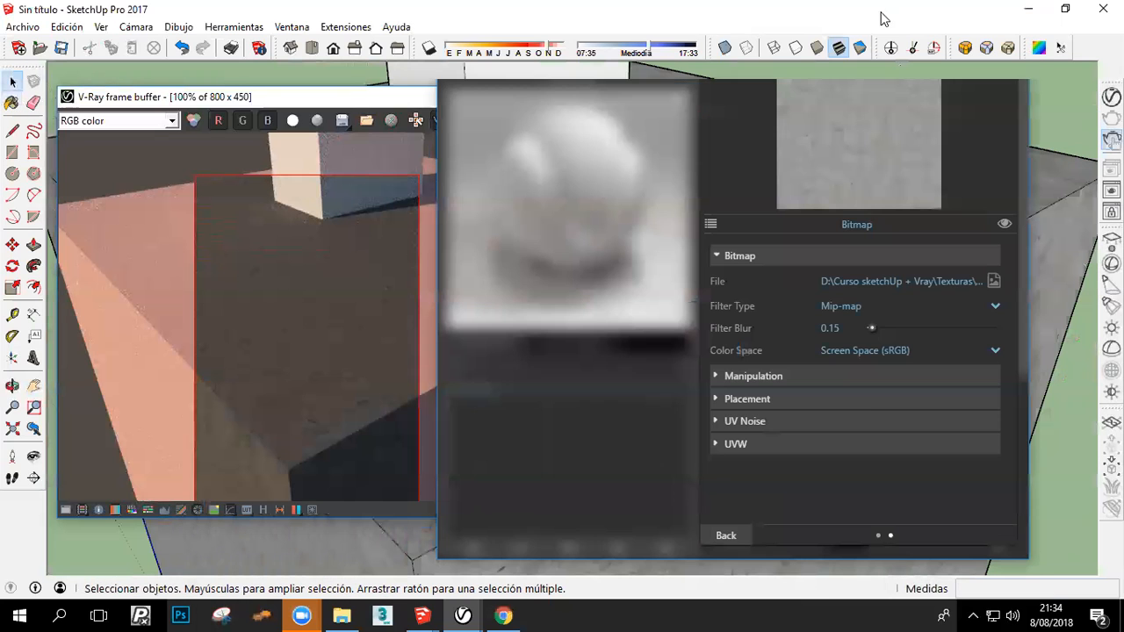
pyautogui.click(726, 535)
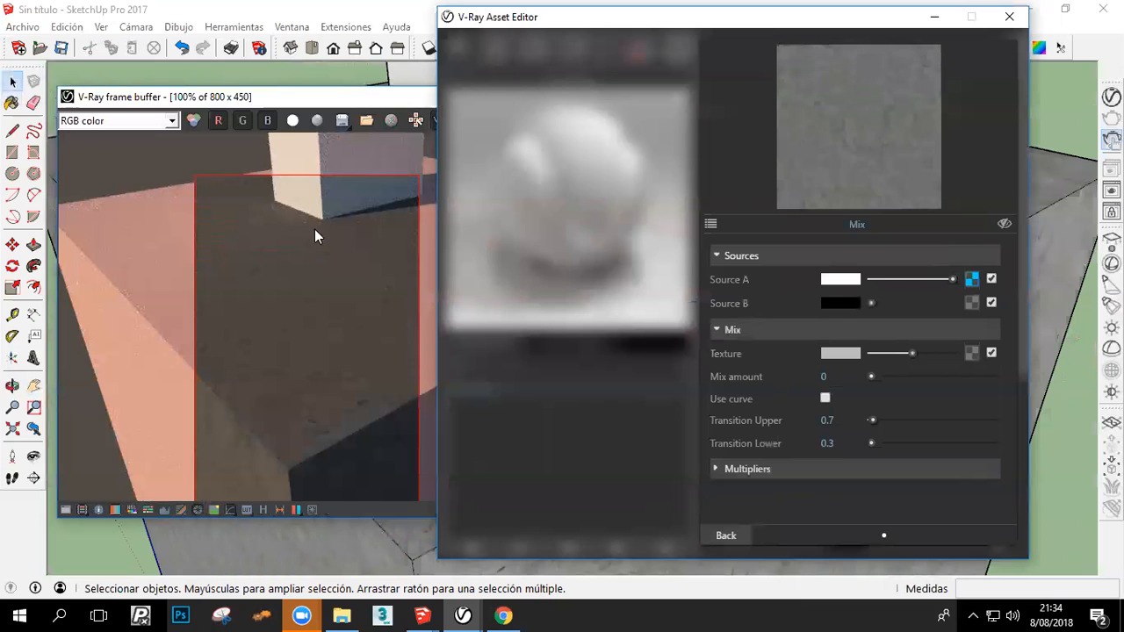
pyautogui.click(410, 108)
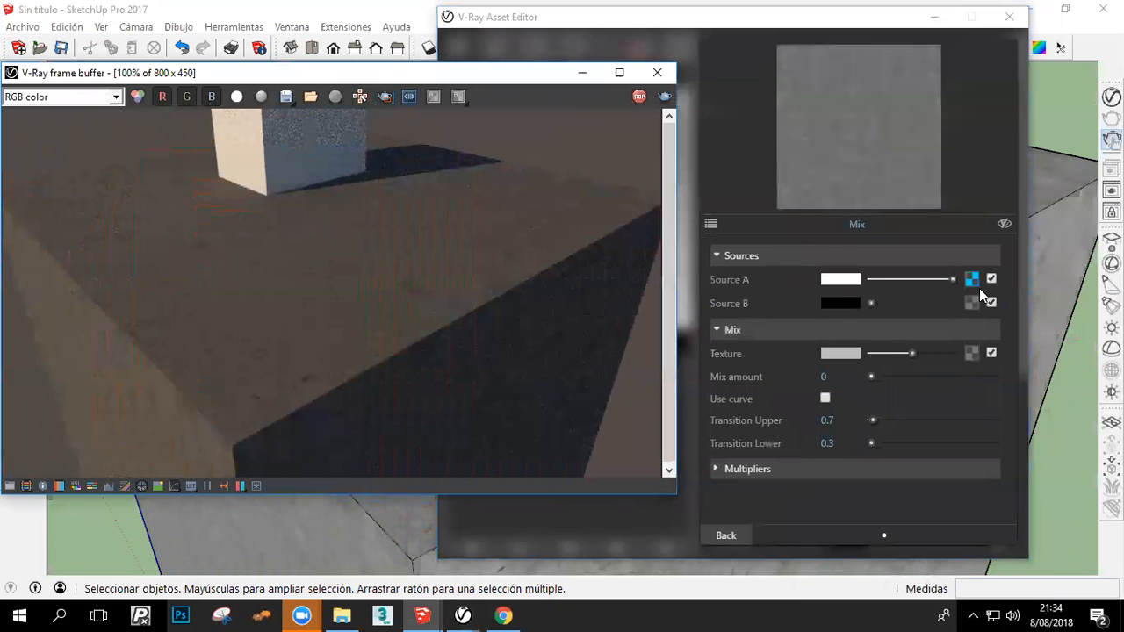
pyautogui.click(972, 281)
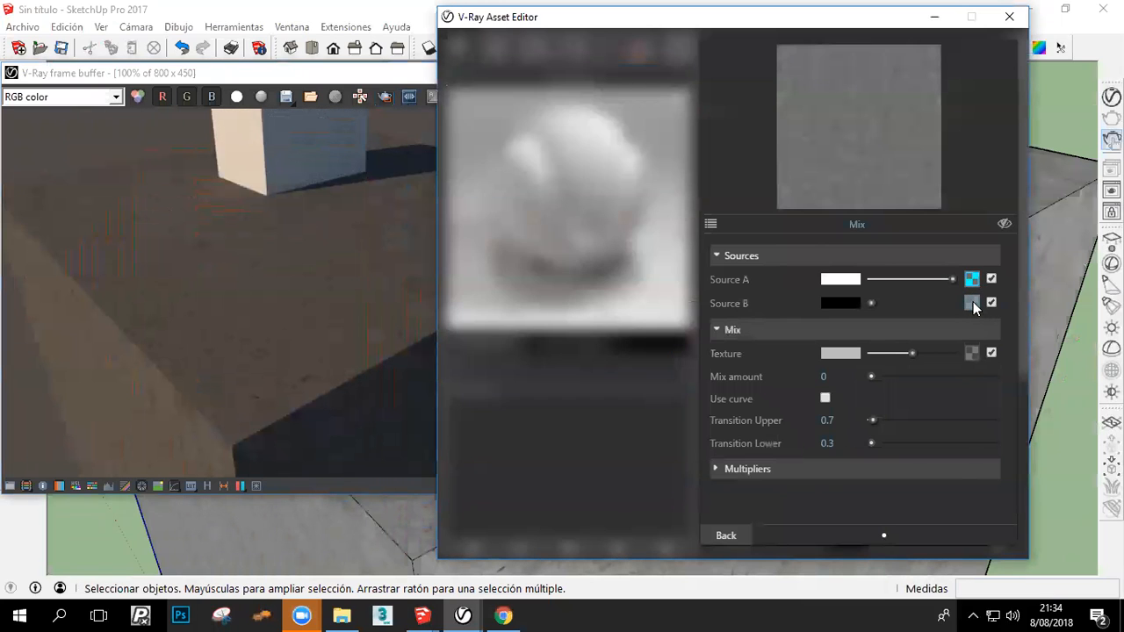
pyautogui.click(973, 303)
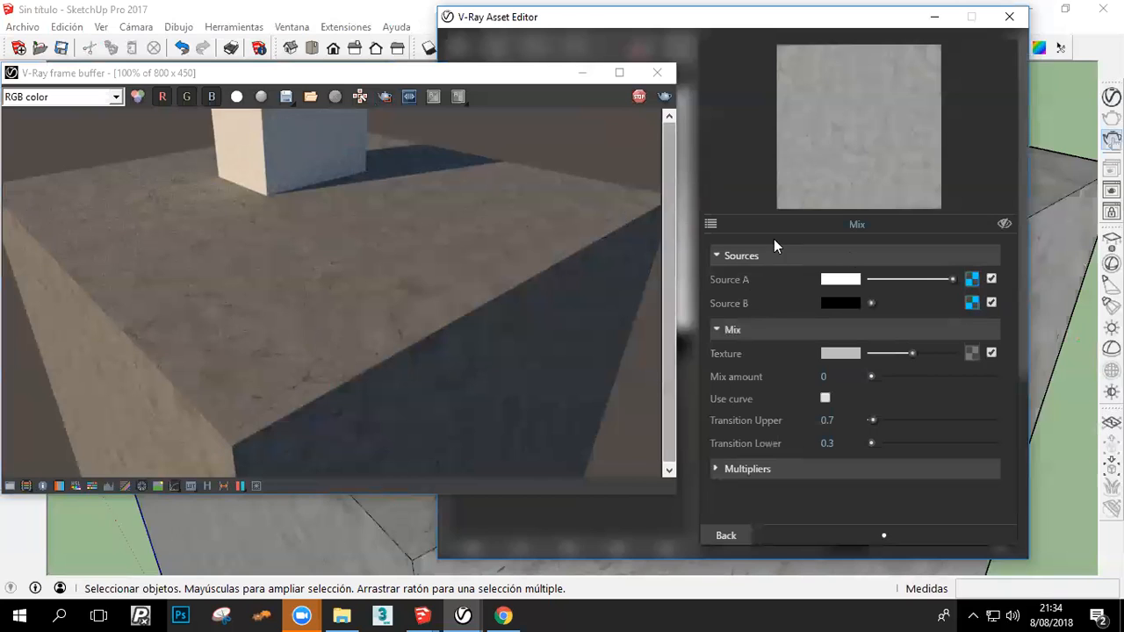
# Set the Source B bitmap's color space to Custom Gamma Curve with a gamma of 0.3
pyautogui.click(970, 303)
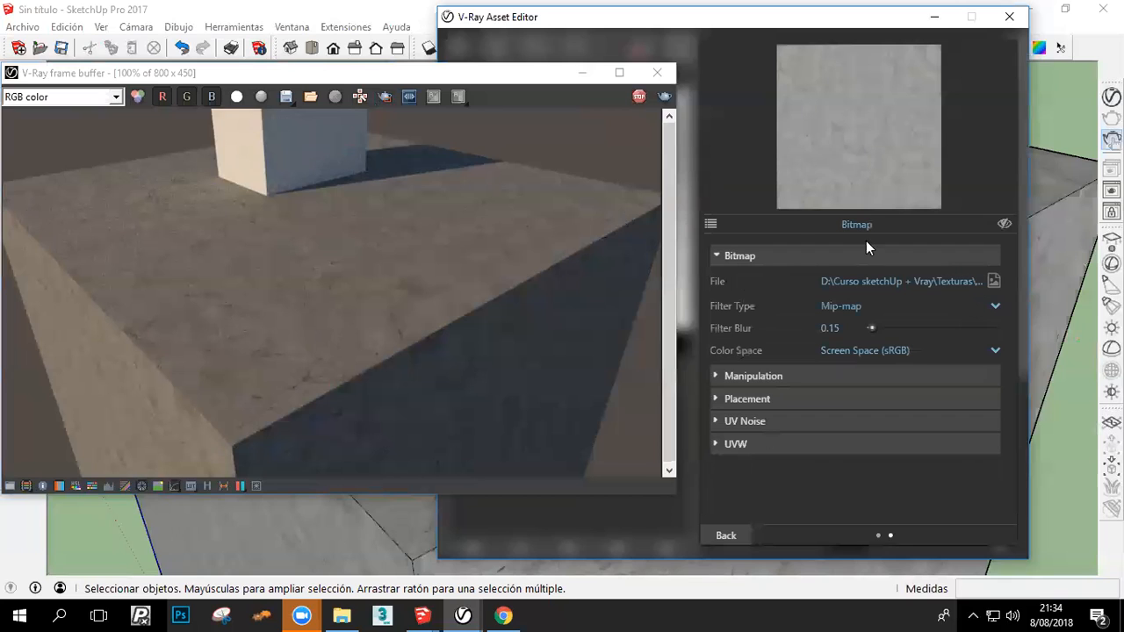
pyautogui.click(881, 346)
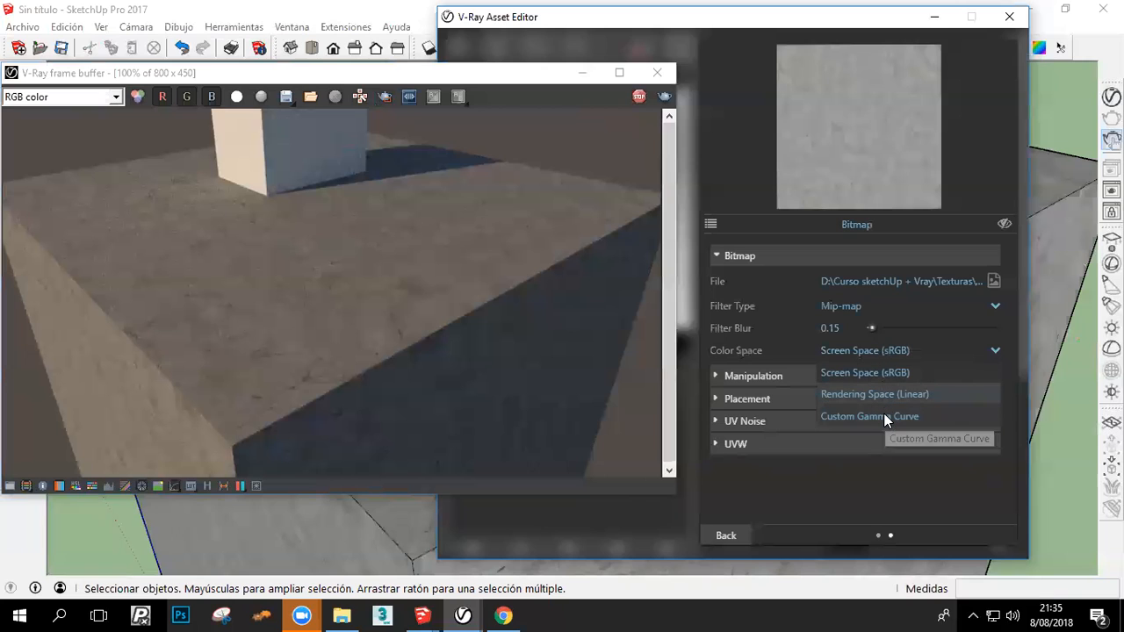
pyautogui.click(884, 414)
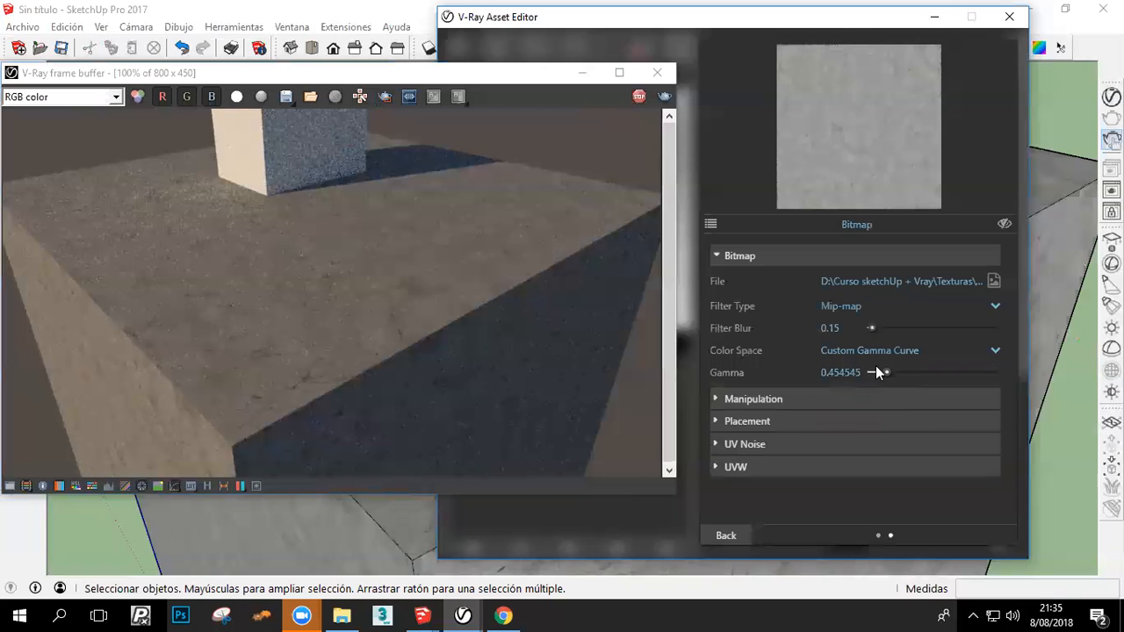
pyautogui.moveTo(889, 375); pyautogui.dragTo(881, 378)
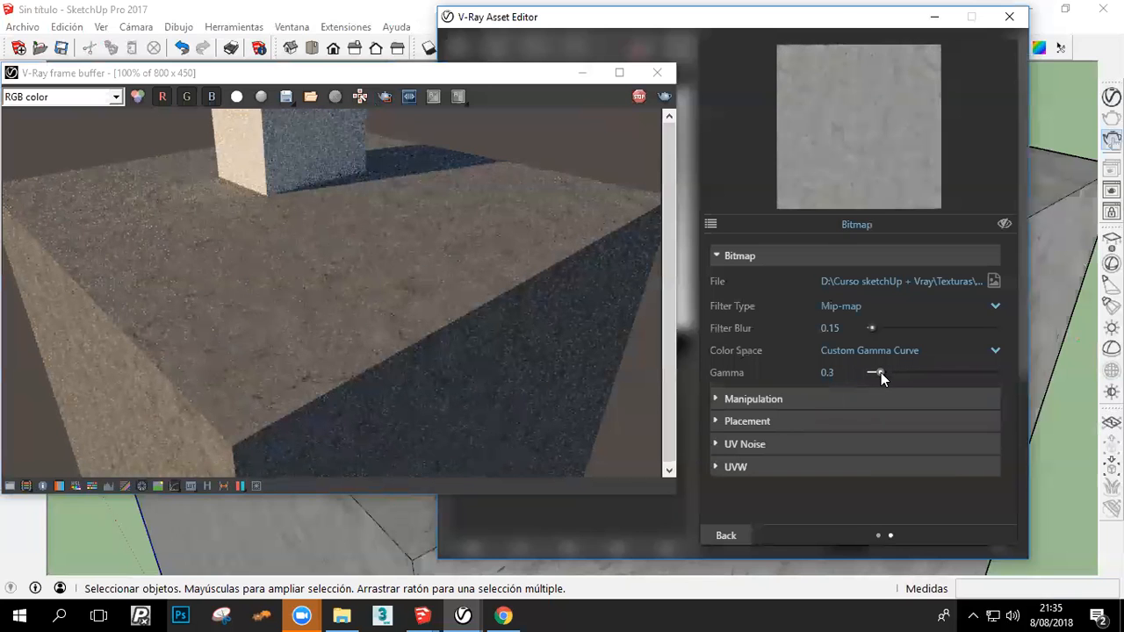
pyautogui.click(744, 530)
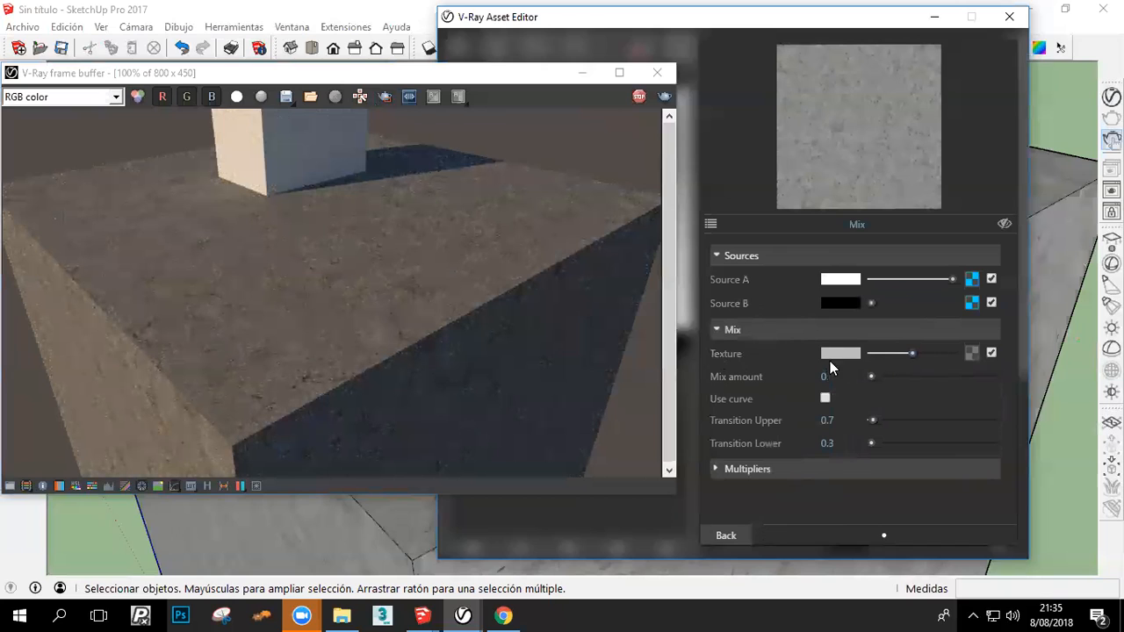
# Assign a Curvature texture to the Mix's Texture channel and arrange the render and material windows side by side
pyautogui.click(972, 352)
pyautogui.moveTo(535, 68); pyautogui.dragTo(283, 76)
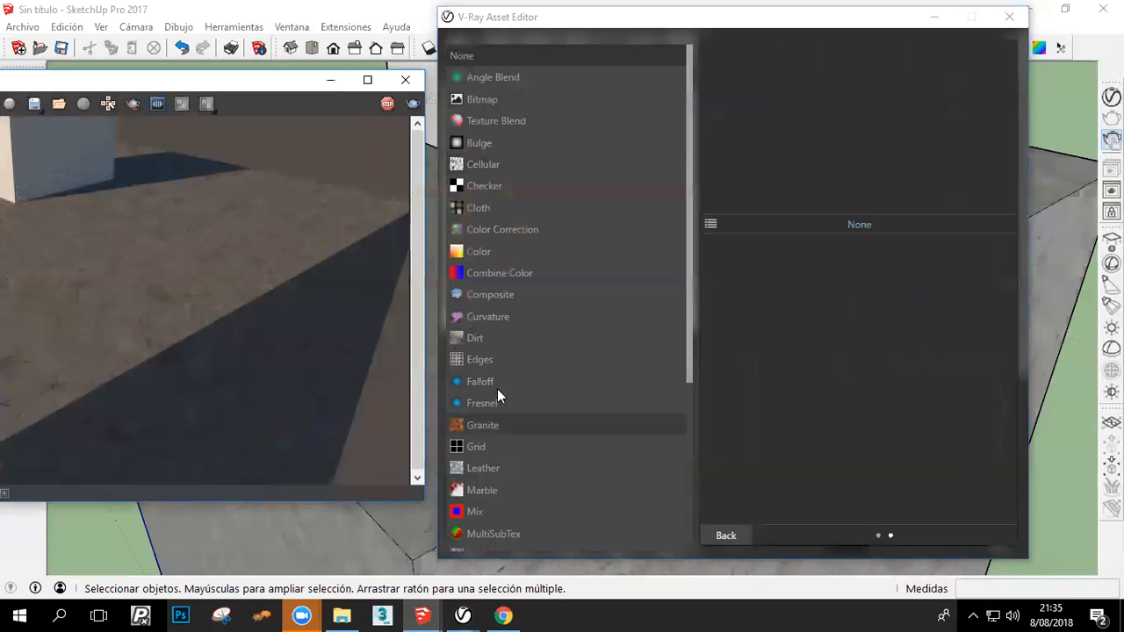
pyautogui.click(516, 314)
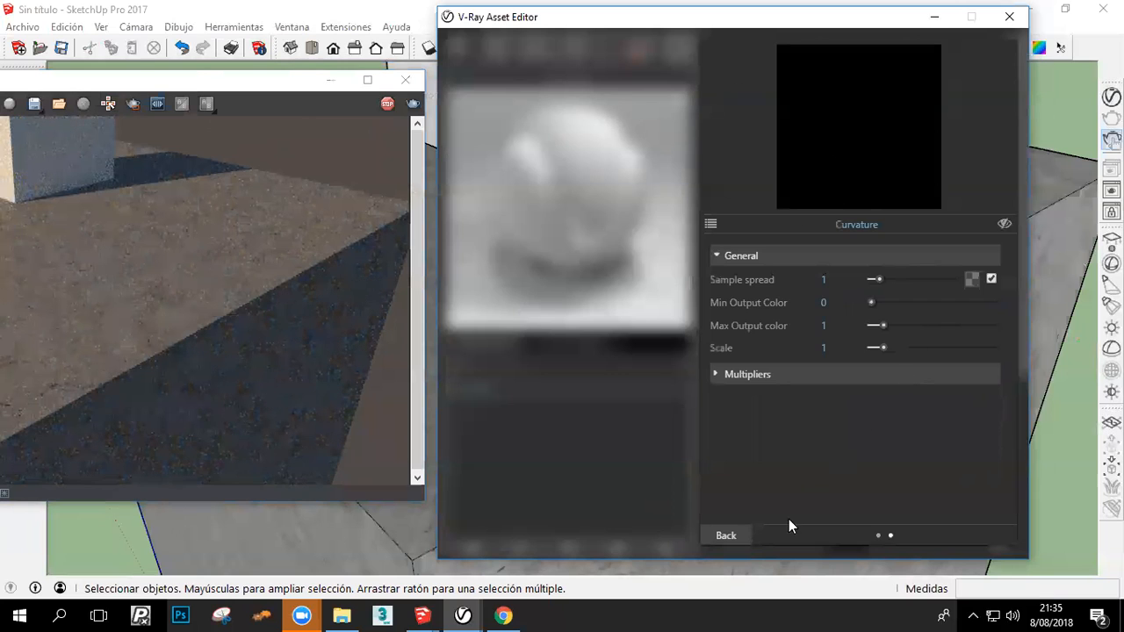
pyautogui.click(734, 536)
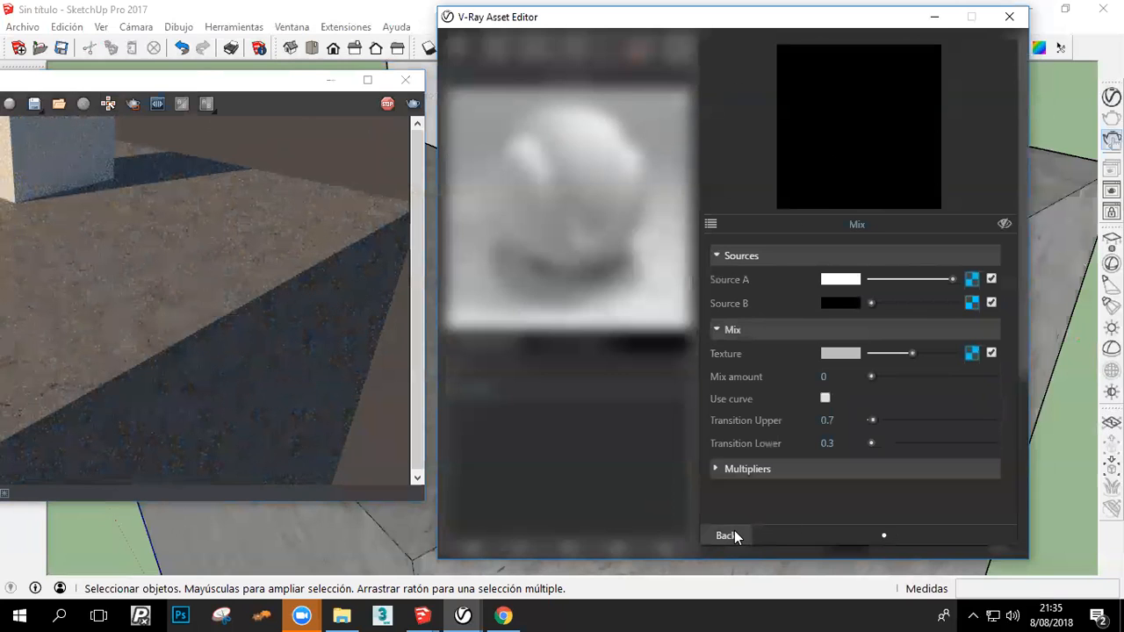
pyautogui.click(241, 92)
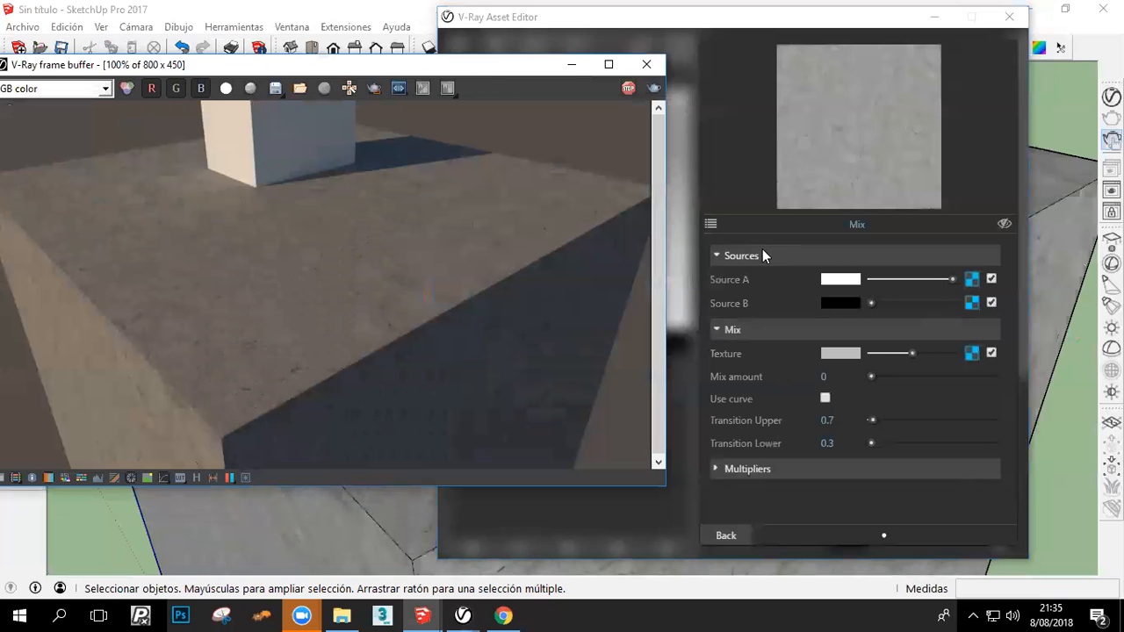
pyautogui.click(771, 167)
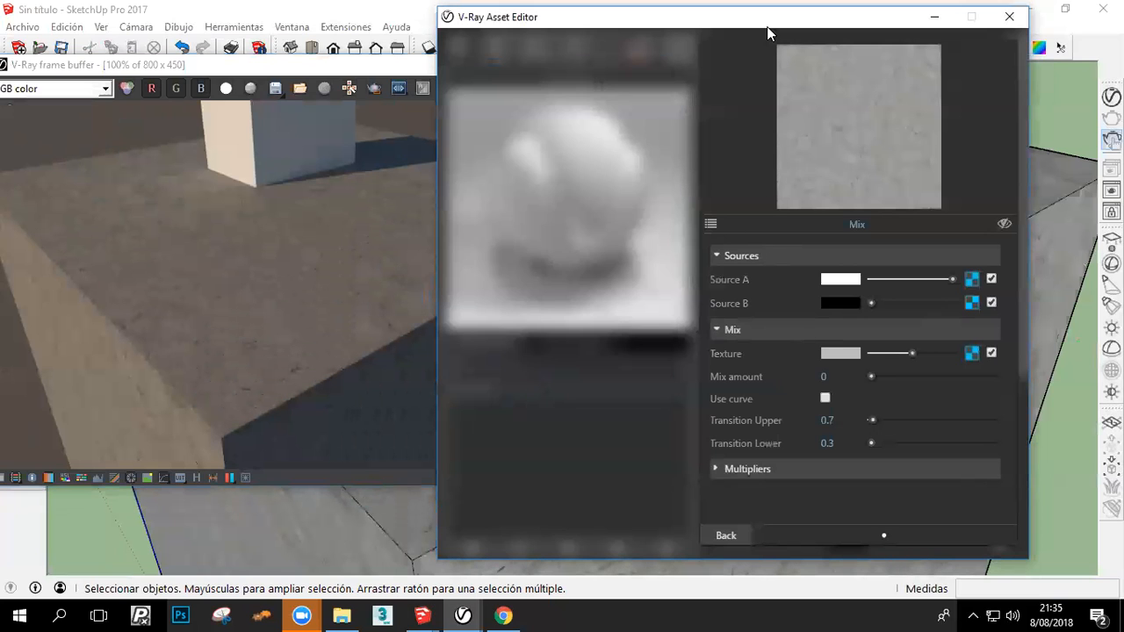
pyautogui.moveTo(797, 15); pyautogui.dragTo(856, 15)
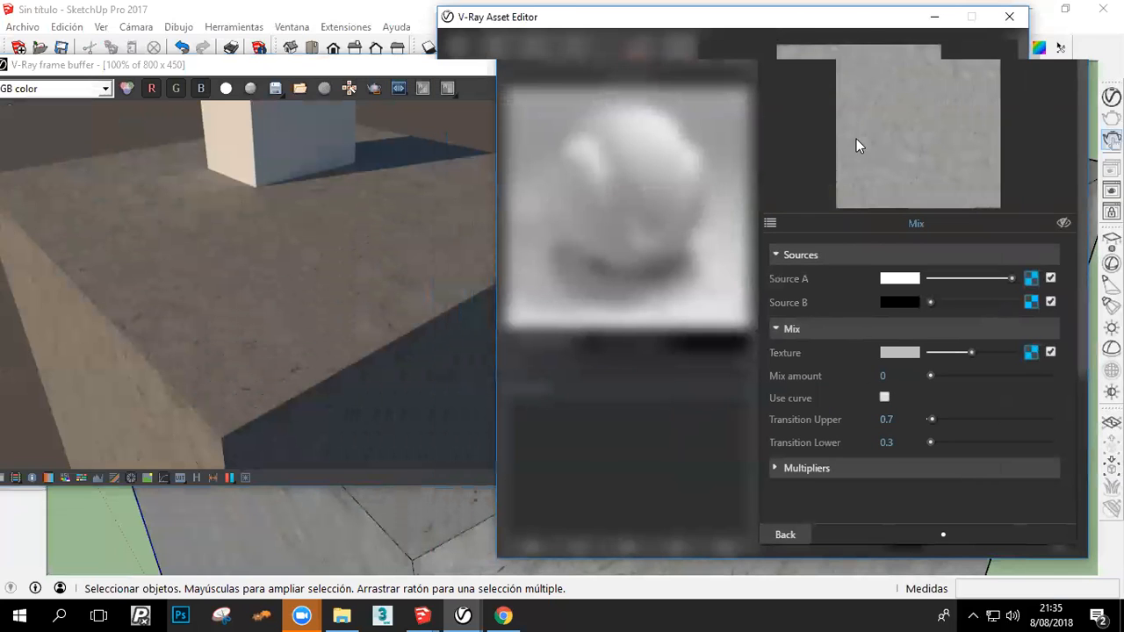
# Enable Use curve in the Mix and set both Transition Upper and Transition Lower to 0.1
pyautogui.click(884, 399)
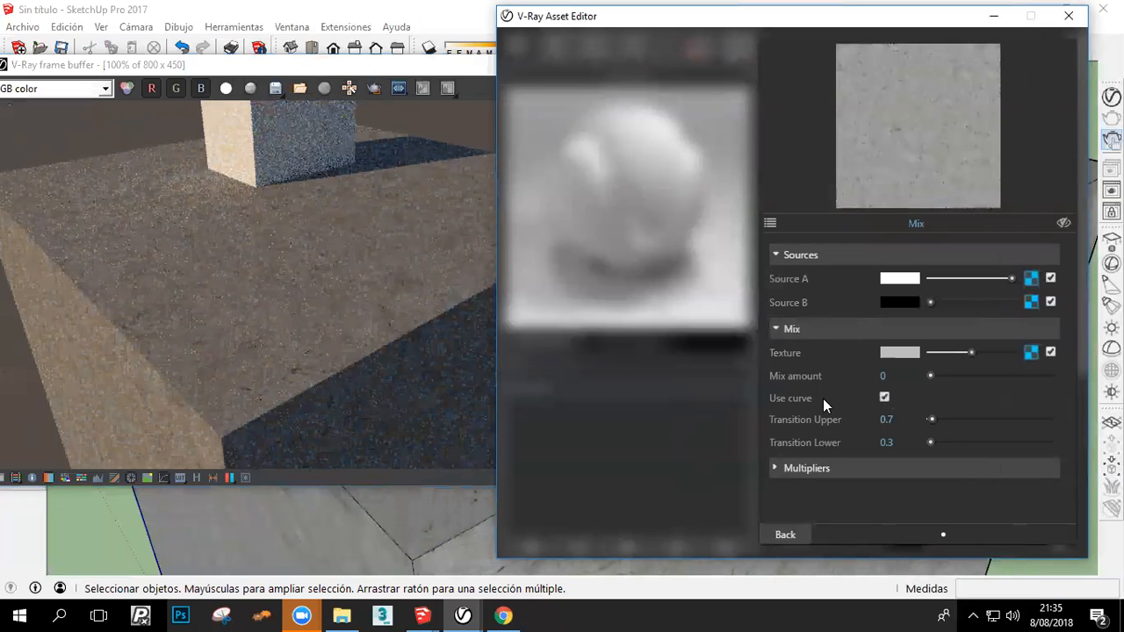
pyautogui.press('Tab')
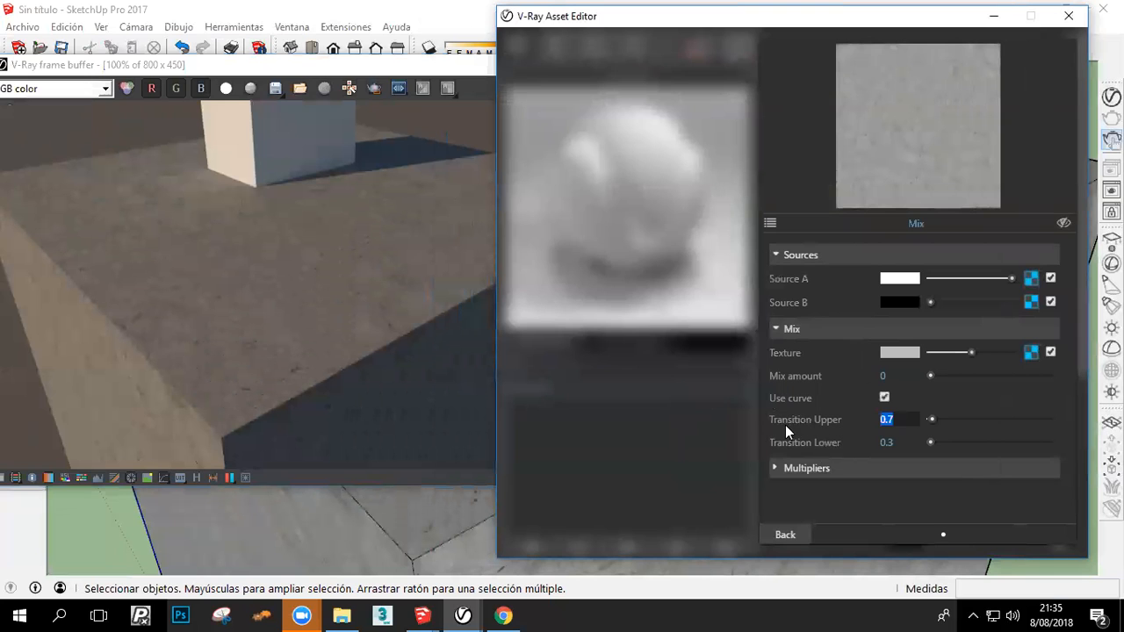
pyautogui.click(274, 406)
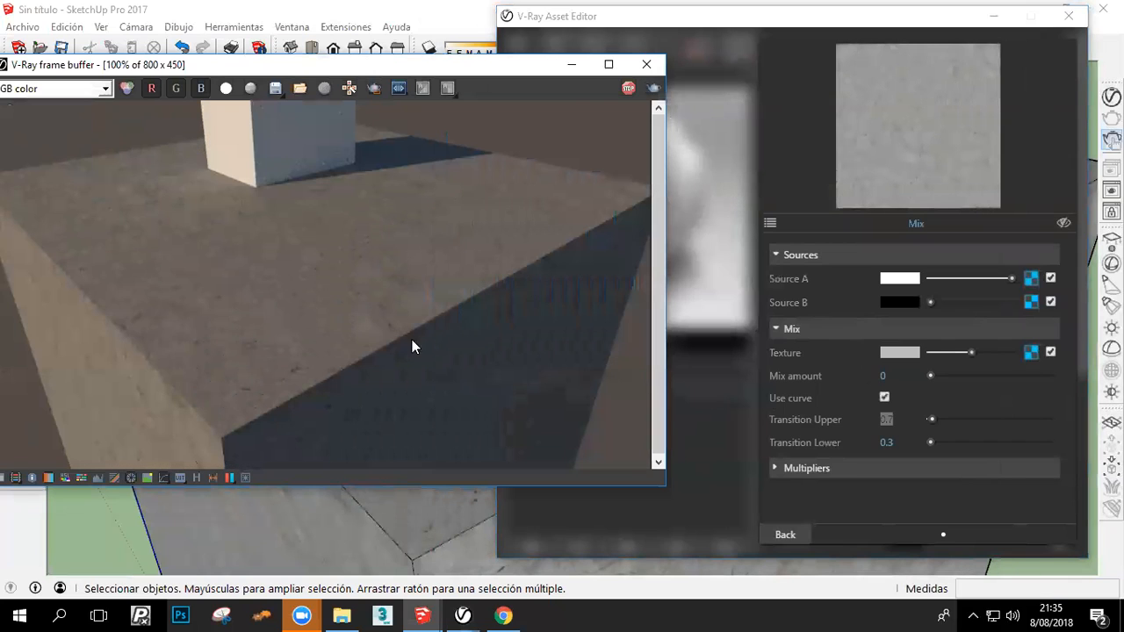
pyautogui.click(905, 409)
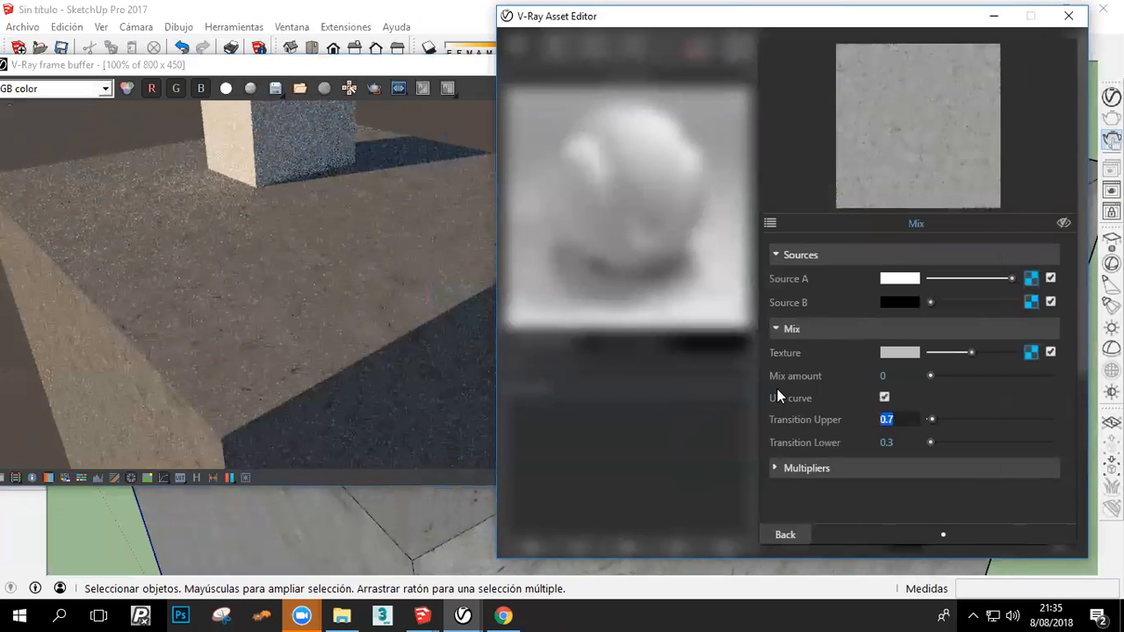
pyautogui.write('0.1')
pyautogui.press('Return')
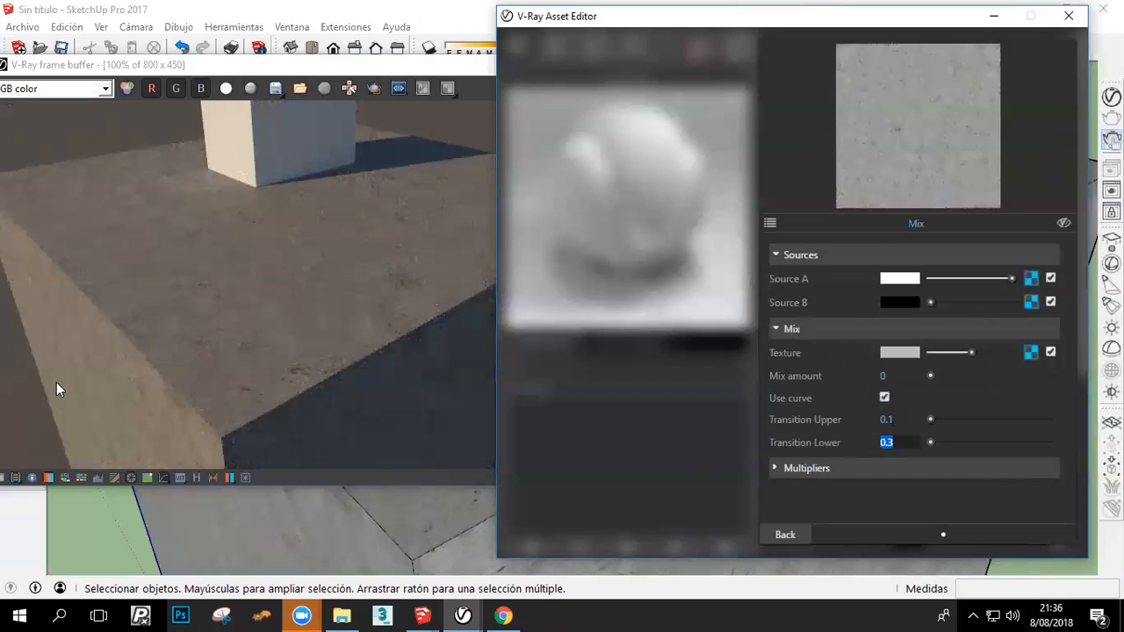
pyautogui.write('0.1')
pyautogui.press('Return')
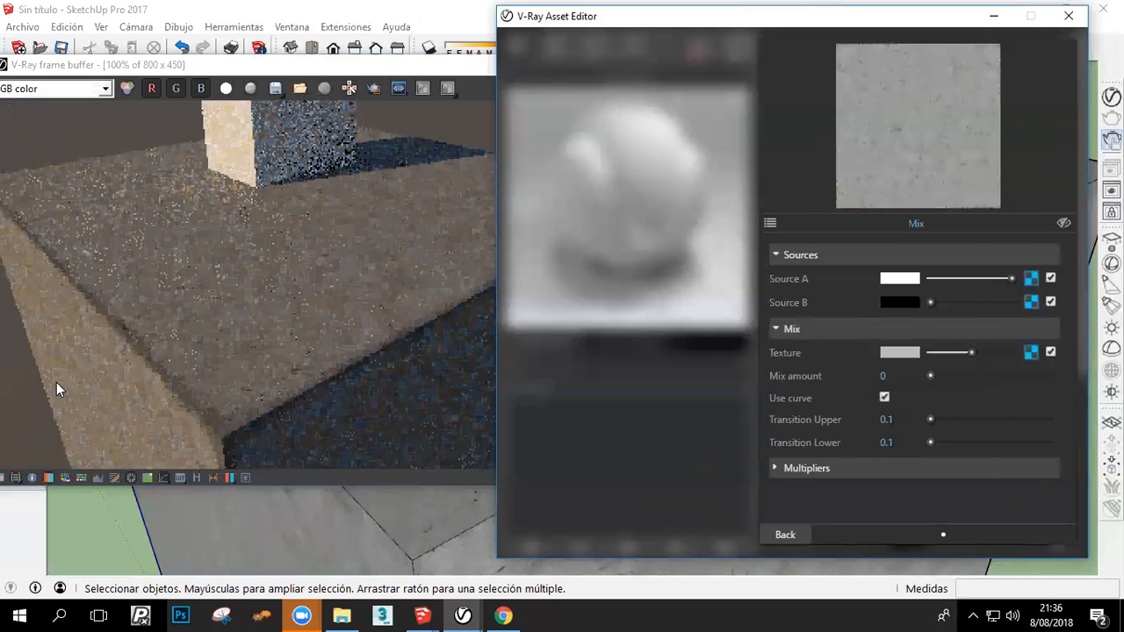
# Limit the interactive render to a region around the block's front corner
pyautogui.click(154, 402)
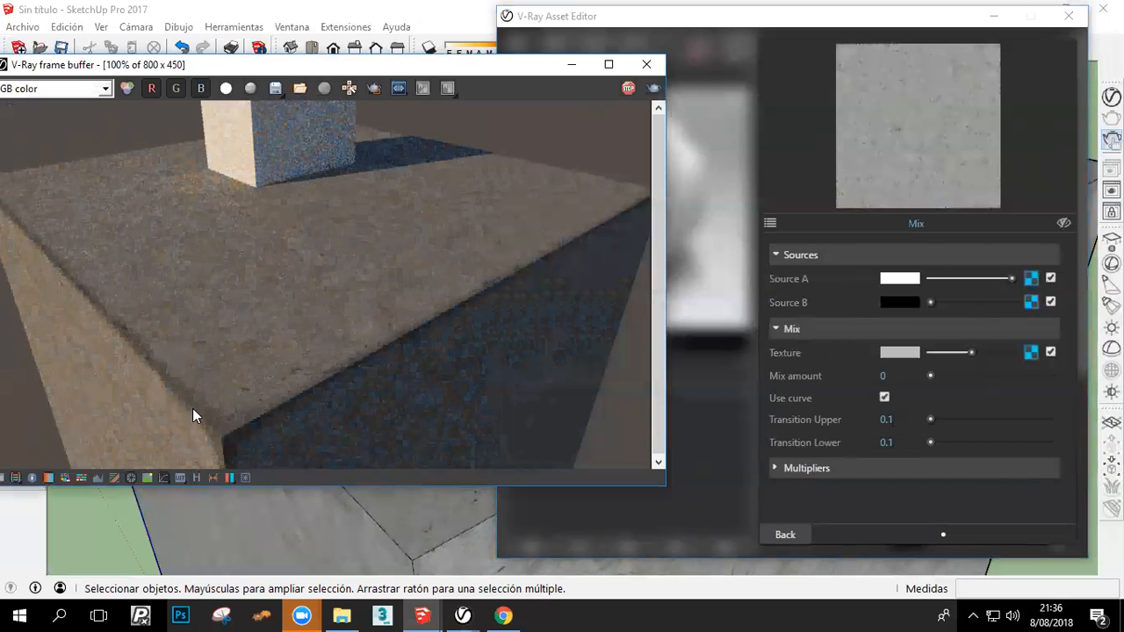
pyautogui.scroll(3, 201, 402)
pyautogui.scroll(-3, 296, 360)
pyautogui.click(375, 89)
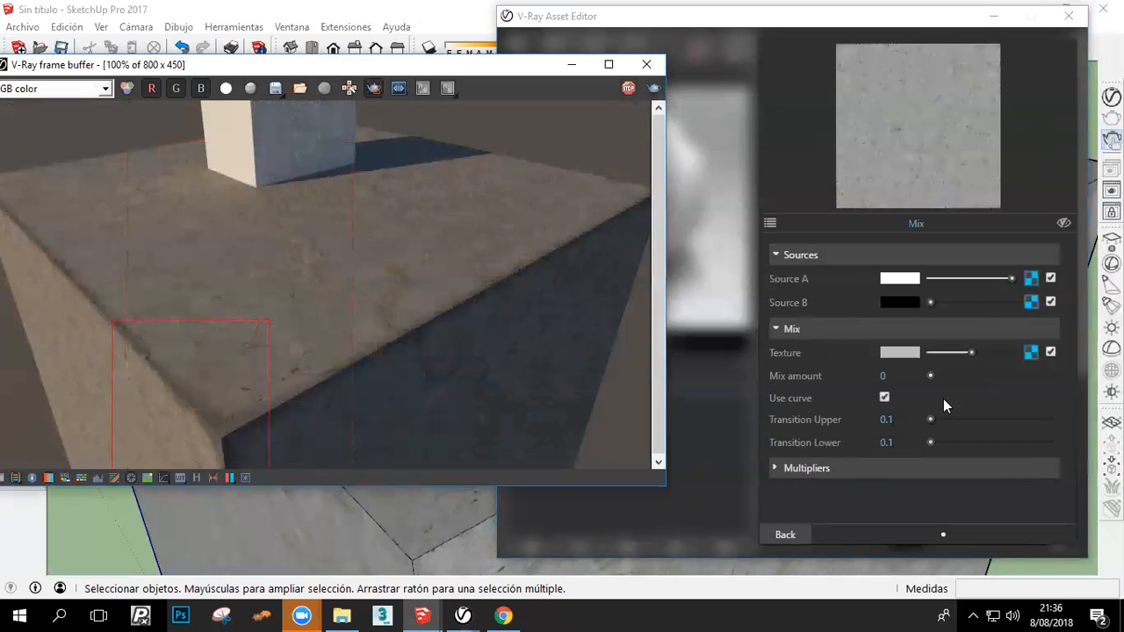
# Try a Transition Lower of 0.01 in the Mix, and settle on 0.001
pyautogui.click(889, 420)
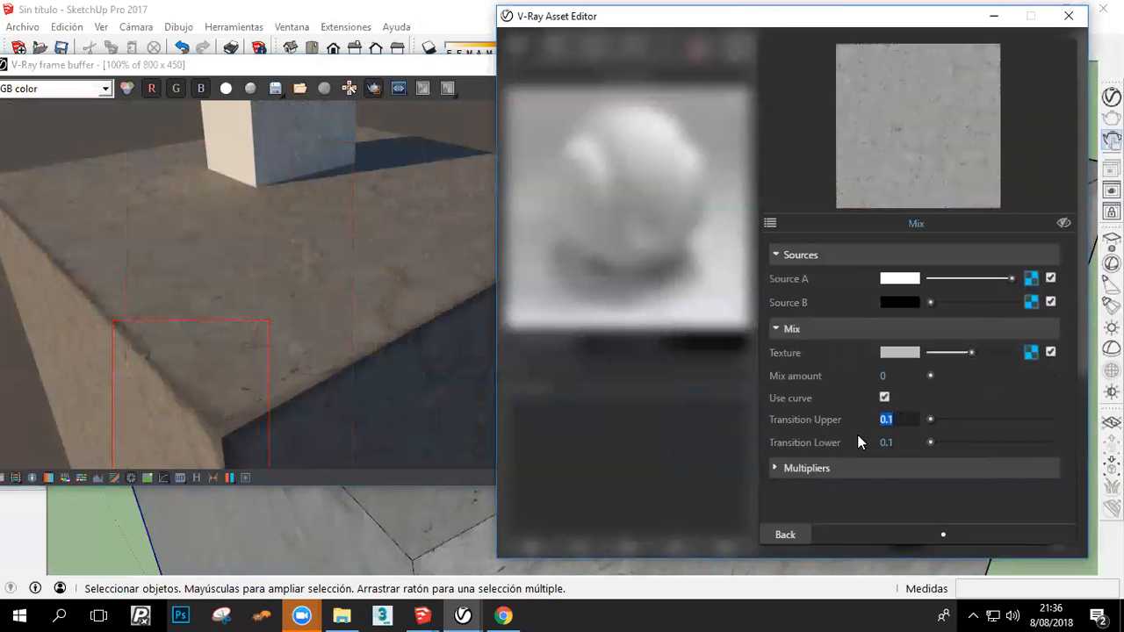
pyautogui.click(887, 442)
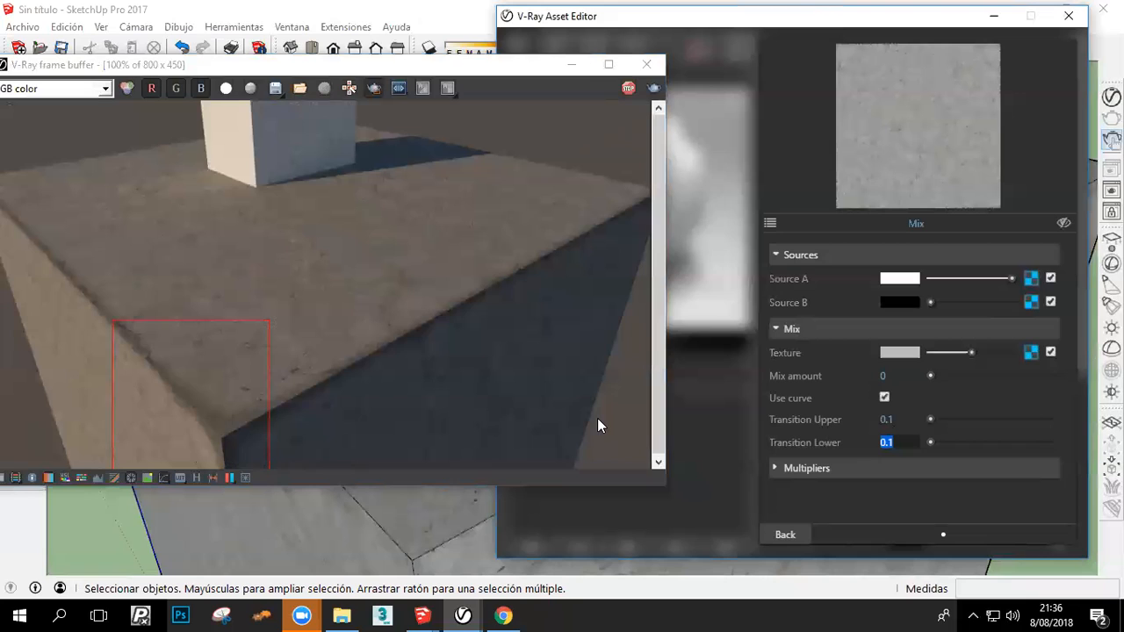
pyautogui.write('0.01')
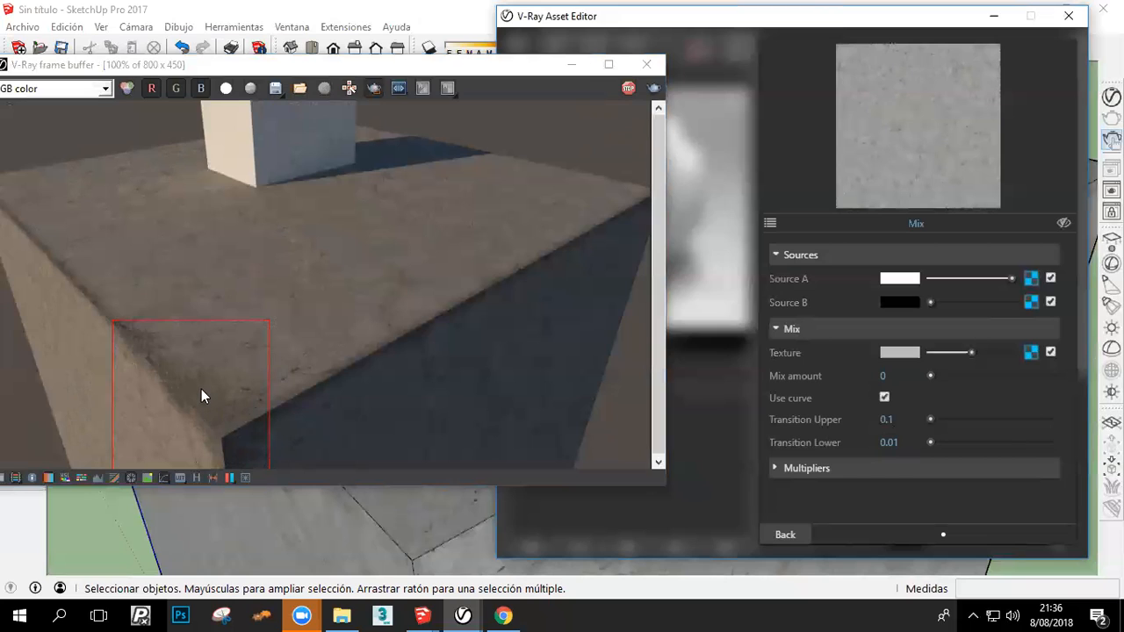
pyautogui.click(894, 443)
pyautogui.write('0')
pyautogui.press('Return')
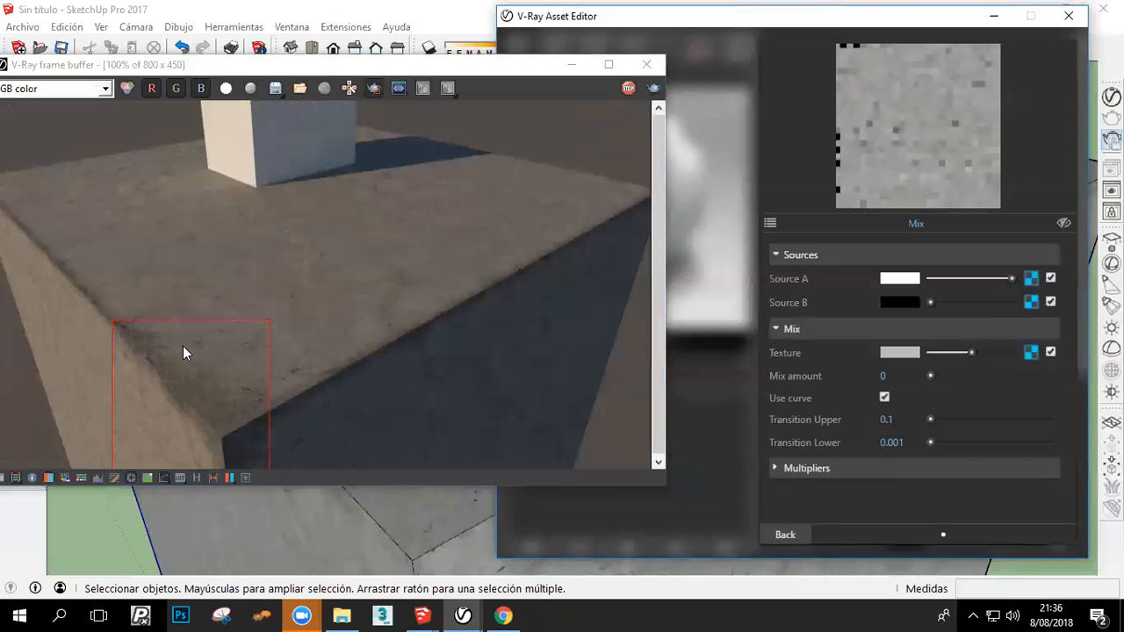
# Re-render regions along the block's left and right top edges to check the curvature blend
pyautogui.moveTo(86, 267); pyautogui.dragTo(226, 450)
pyautogui.moveTo(2, 170); pyautogui.dragTo(231, 415)
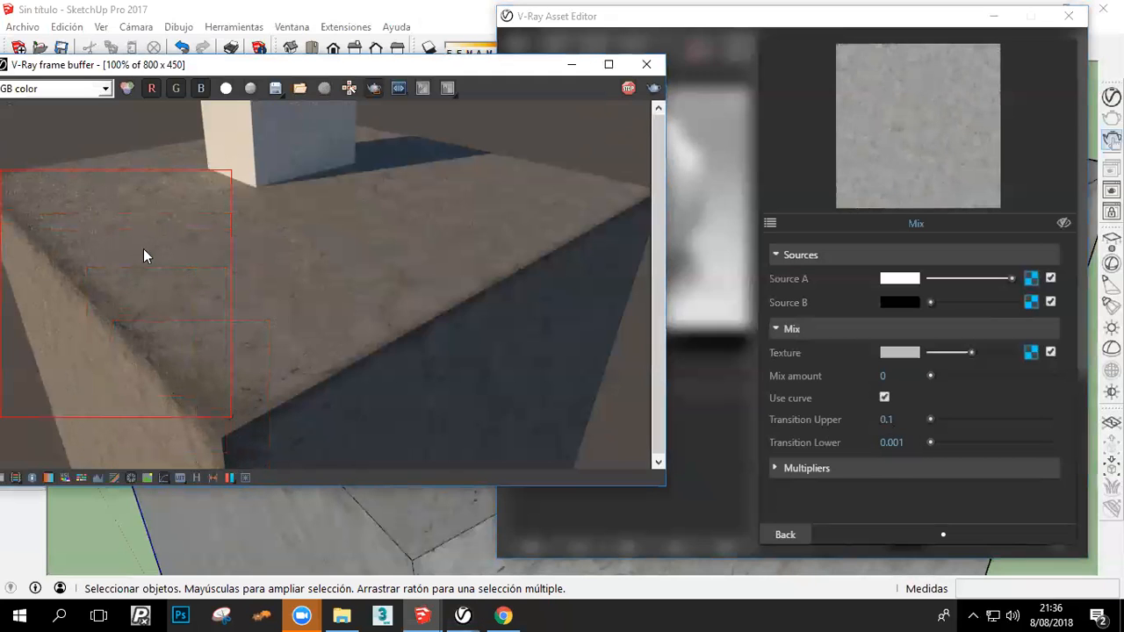
pyautogui.moveTo(459, 202); pyautogui.dragTo(652, 307)
# Set the Mix's Transition Upper to 0 and re-render a region on the block's right top edge
pyautogui.click(889, 419)
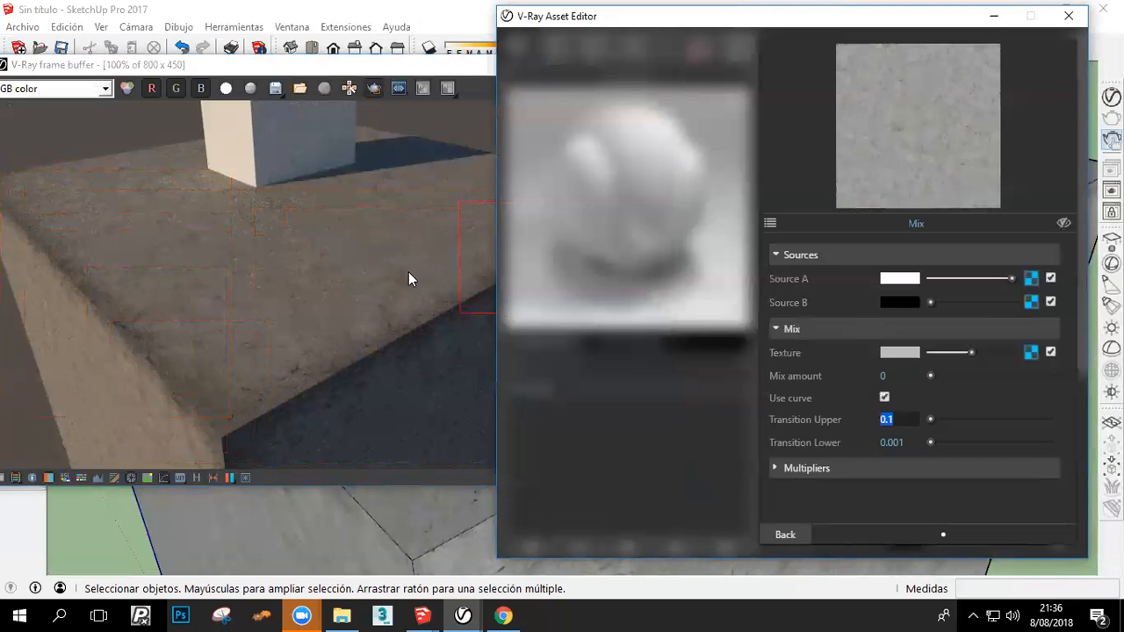
pyautogui.click(406, 299)
pyautogui.click(902, 414)
pyautogui.write('0')
pyautogui.press('Return')
pyautogui.click(379, 335)
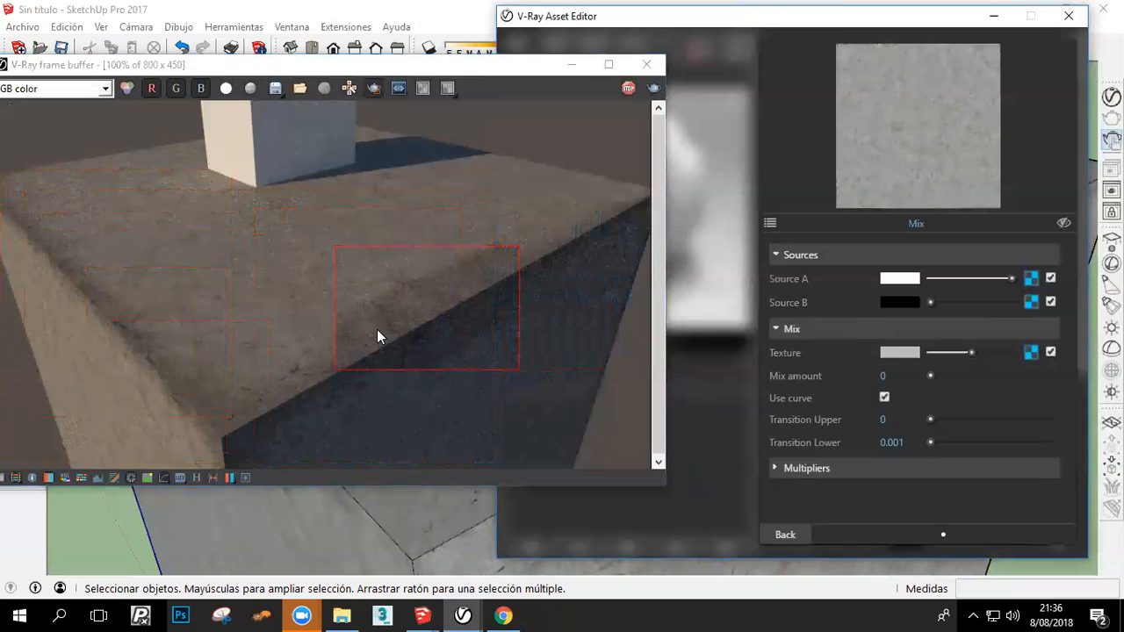
# Re-render successive regions across the block's corner, top face and side edges to examine the darkening along the edges
pyautogui.moveTo(333, 305); pyautogui.dragTo(5, 606)
pyautogui.moveTo(217, 420); pyautogui.dragTo(2, 102)
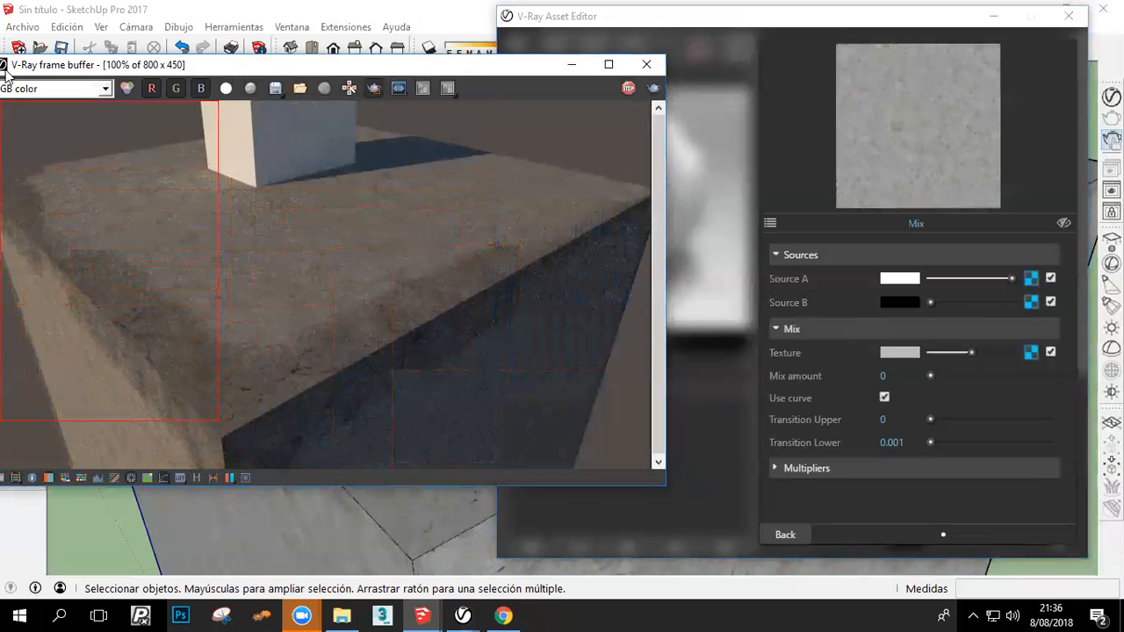
pyautogui.click(901, 441)
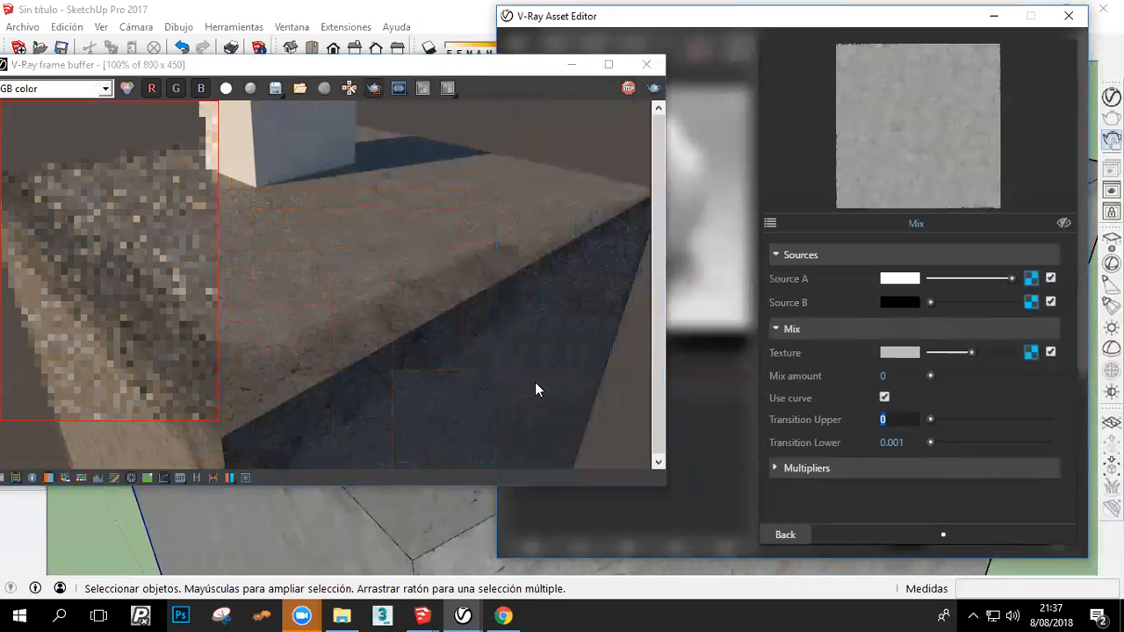
pyautogui.moveTo(336, 250); pyautogui.dragTo(723, 389)
pyautogui.moveTo(341, 179); pyautogui.dragTo(693, 519)
pyautogui.moveTo(369, 141); pyautogui.dragTo(606, 373)
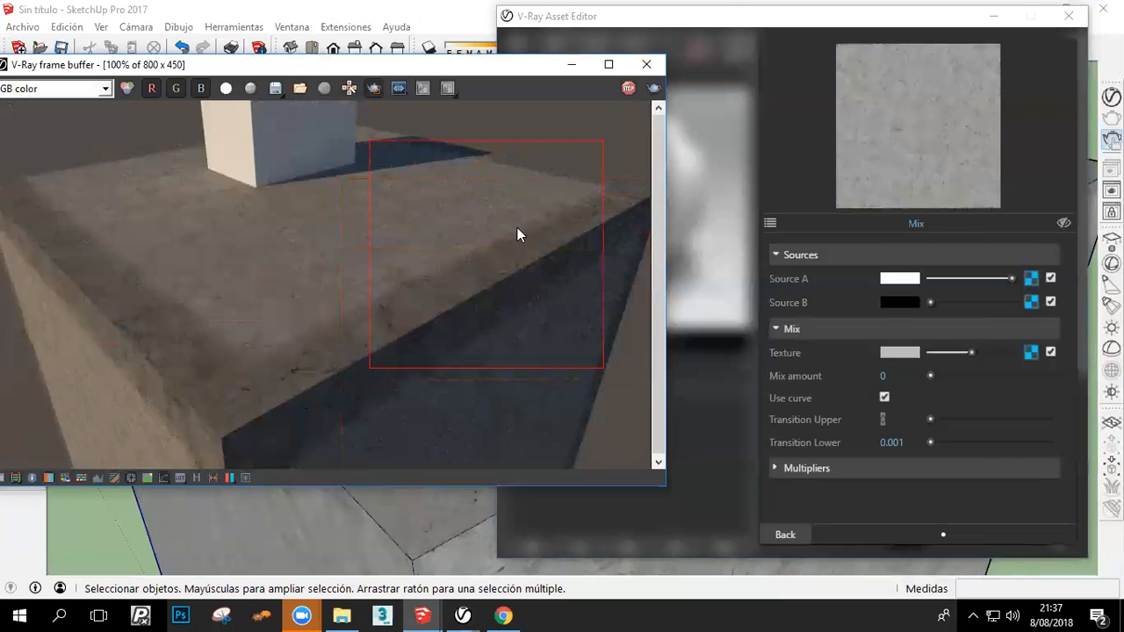
pyautogui.moveTo(29, 189); pyautogui.dragTo(321, 478)
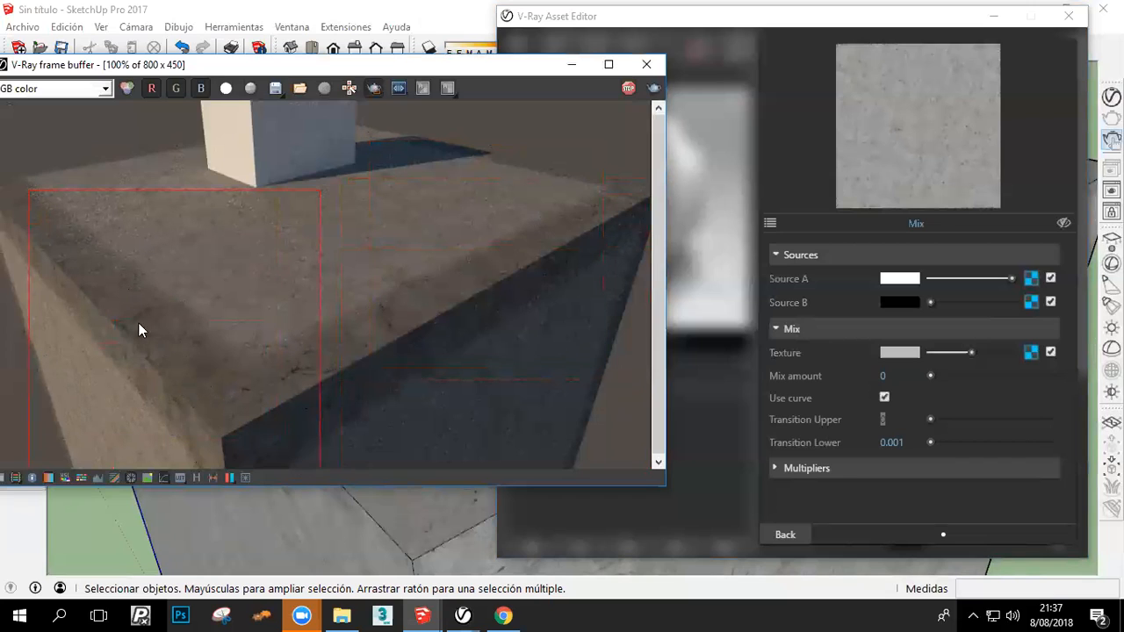
# Re-render regions over the block's top face and front corner to examine the edge darkening
pyautogui.moveTo(164, 296); pyautogui.dragTo(280, 420)
pyautogui.moveTo(192, 315); pyautogui.dragTo(325, 470)
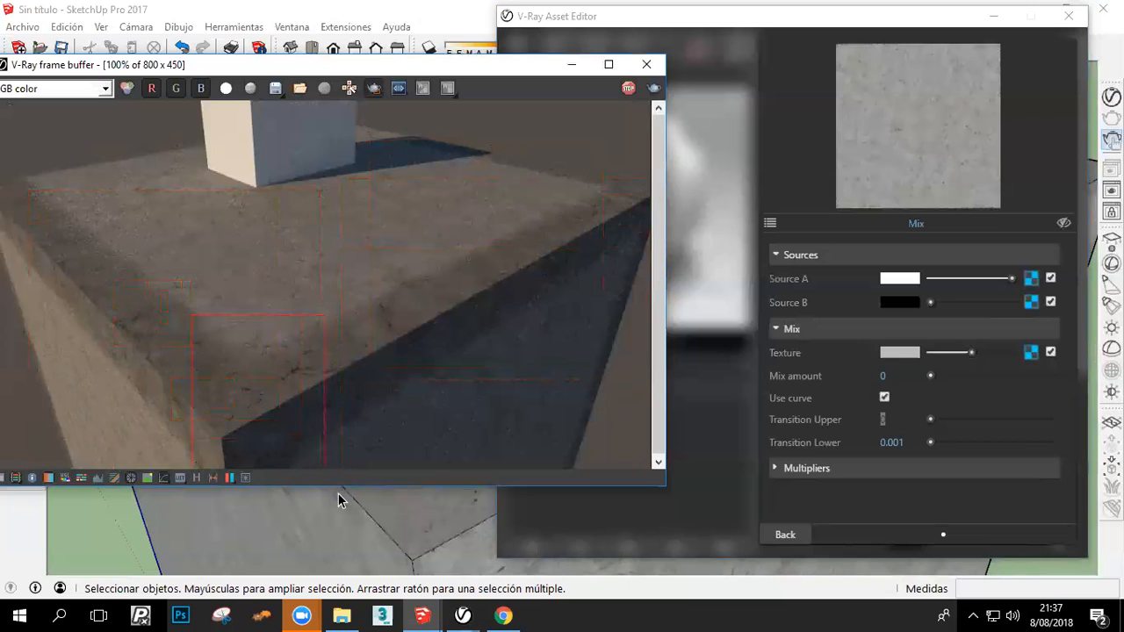
# Open the Curvature texture in the Mix and assign a Bitmap to its Sample spread
pyautogui.click(1034, 352)
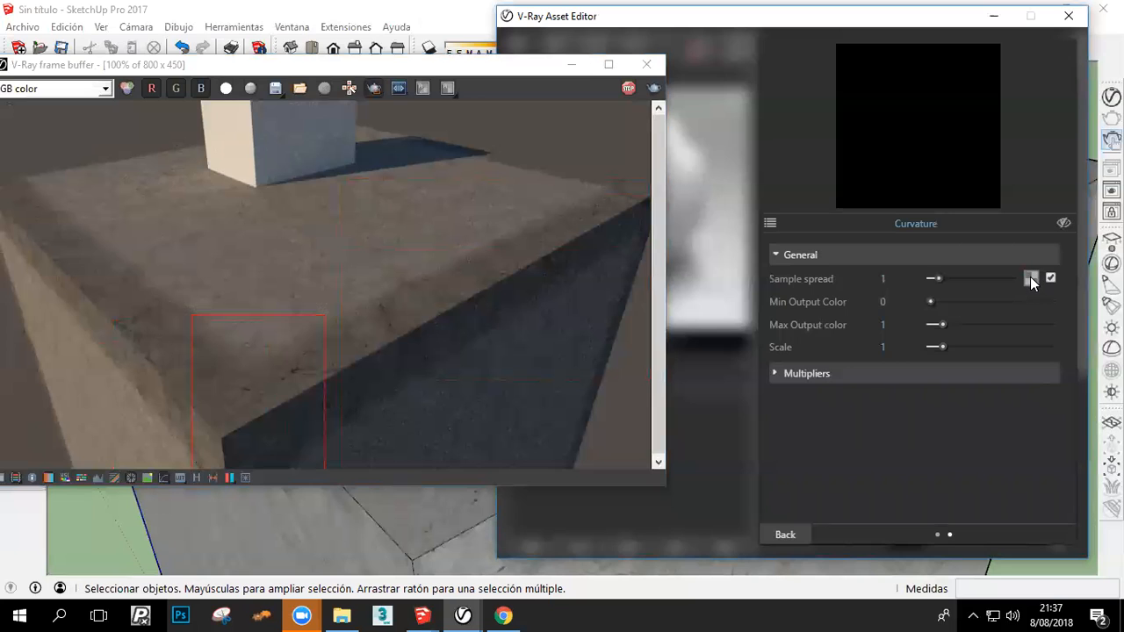
pyautogui.click(1031, 277)
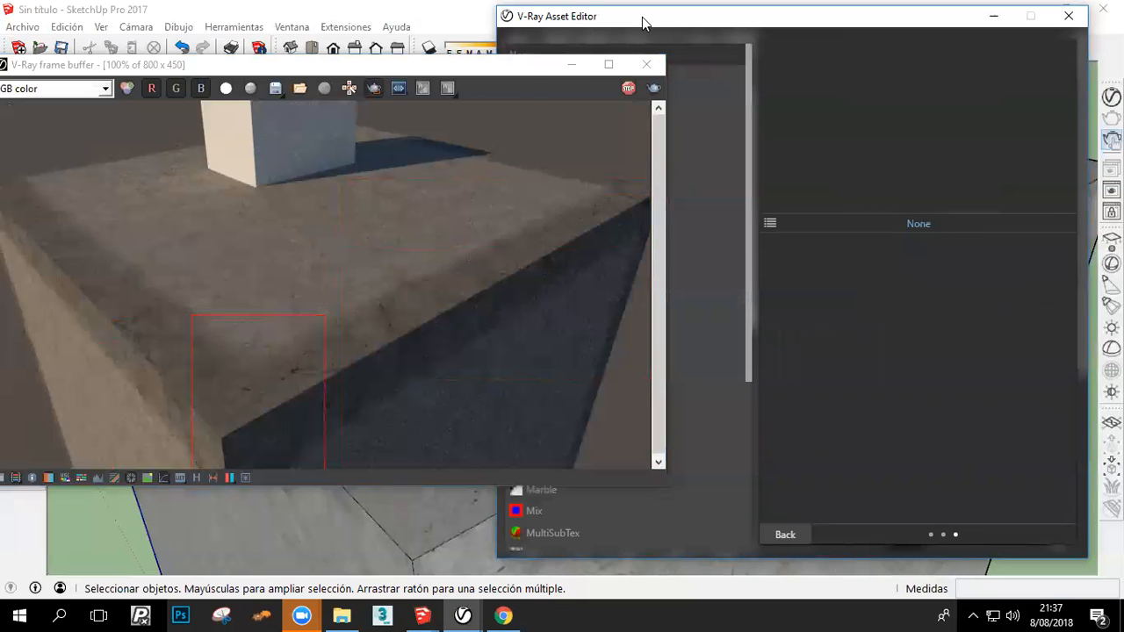
pyautogui.moveTo(642, 17); pyautogui.dragTo(855, 19)
pyautogui.click(797, 96)
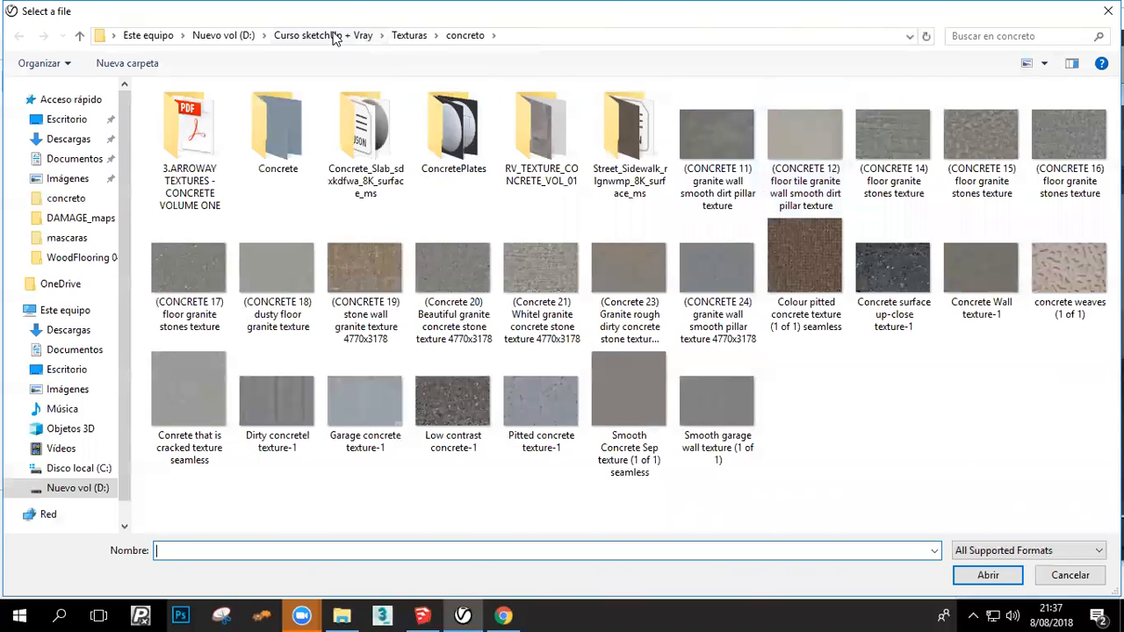
pyautogui.click(426, 34)
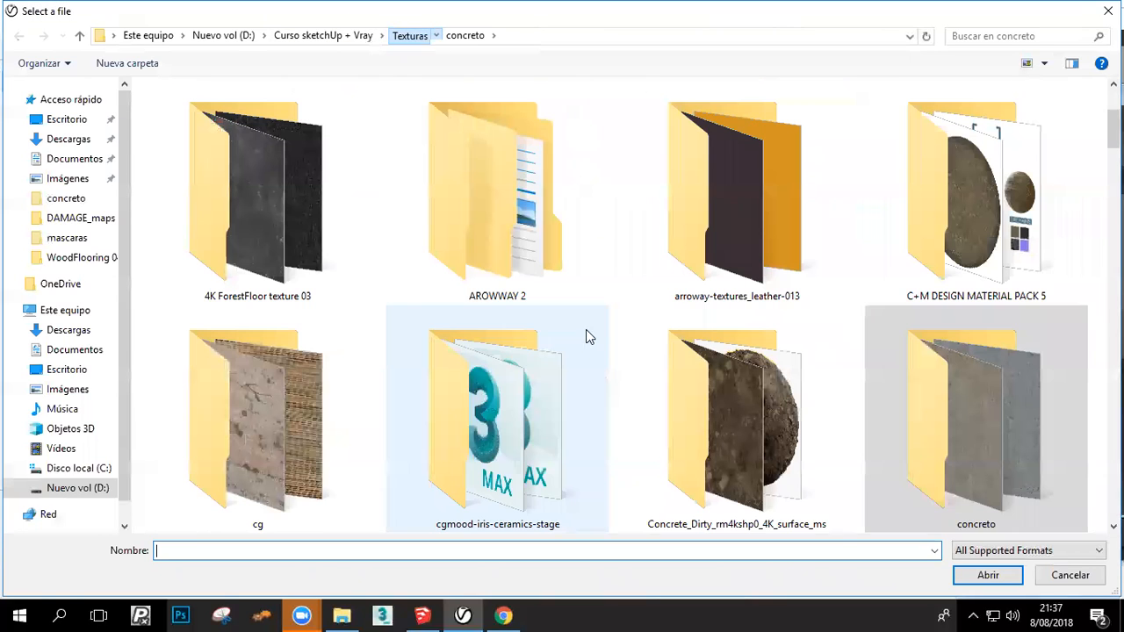
pyautogui.scroll(-5, 553, 364)
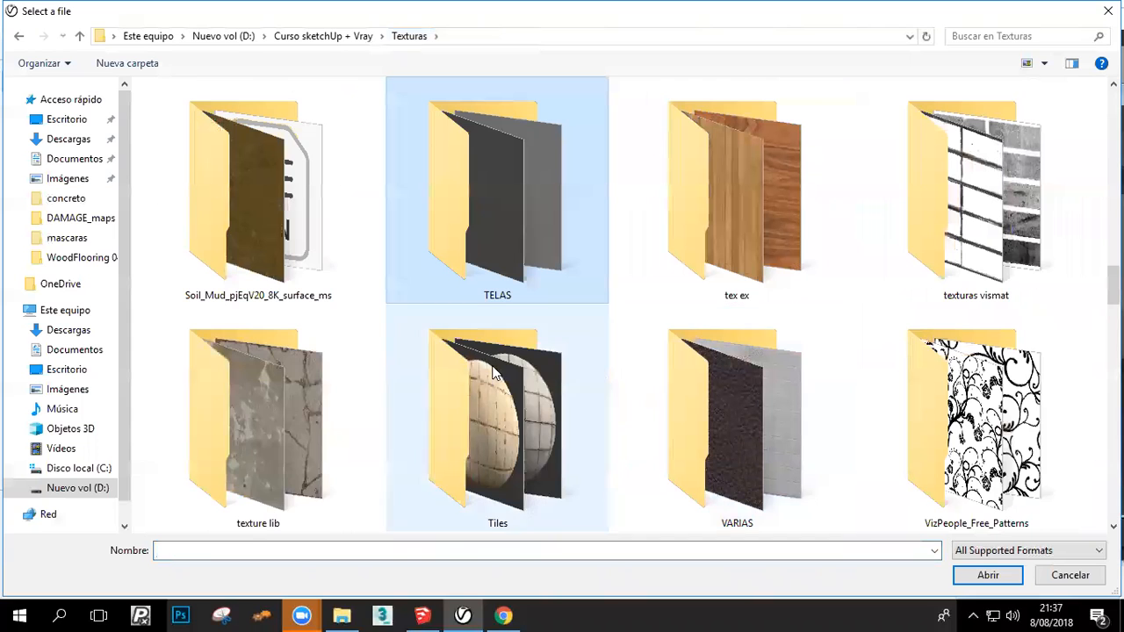
pyautogui.scroll(5, 484, 243)
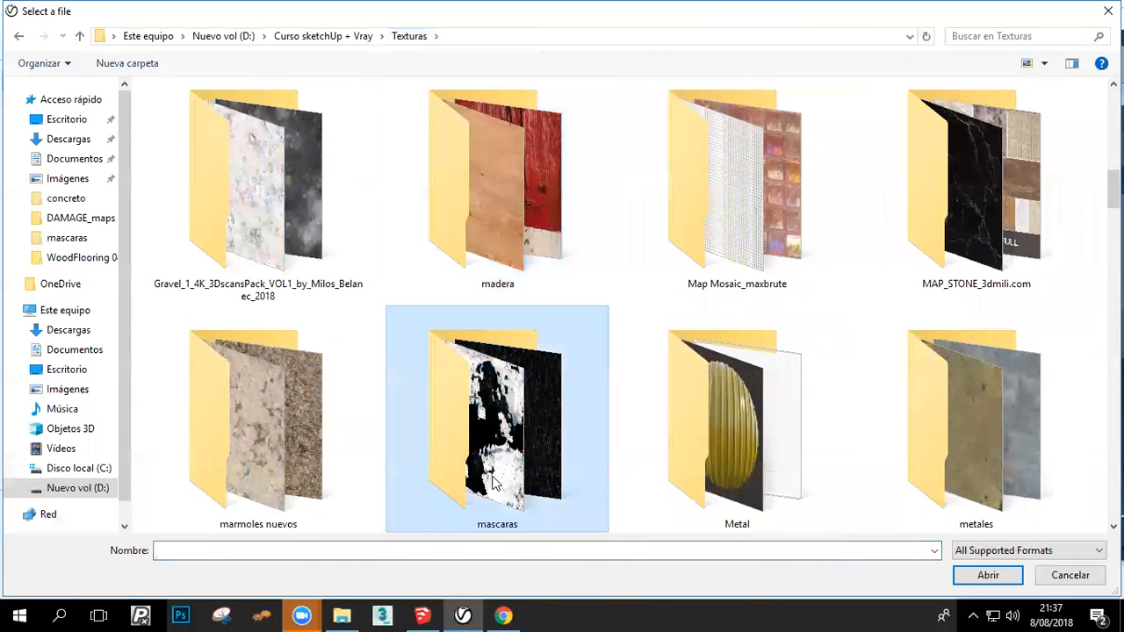
pyautogui.doubleClick(525, 346)
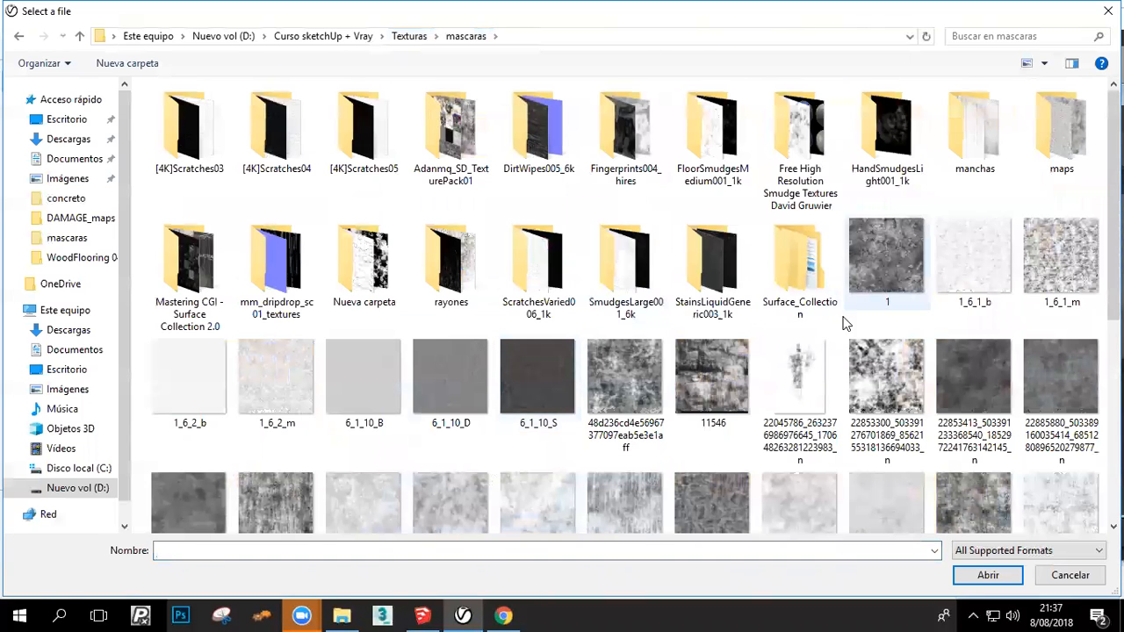
pyautogui.click(712, 503)
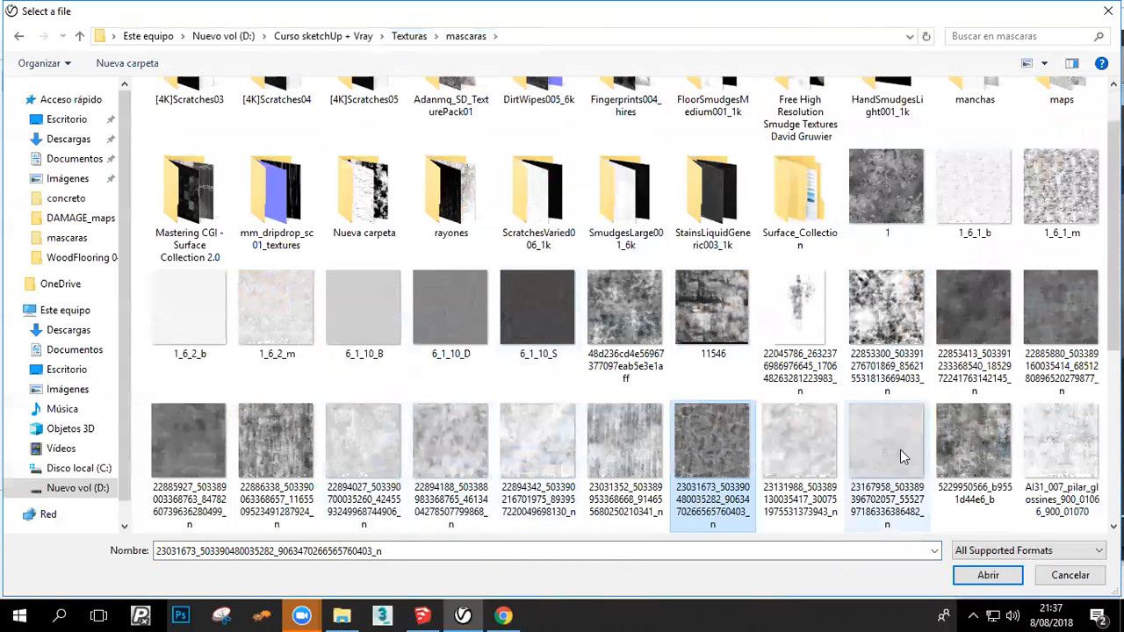
pyautogui.scroll(-3, 901, 446)
pyautogui.click(992, 200)
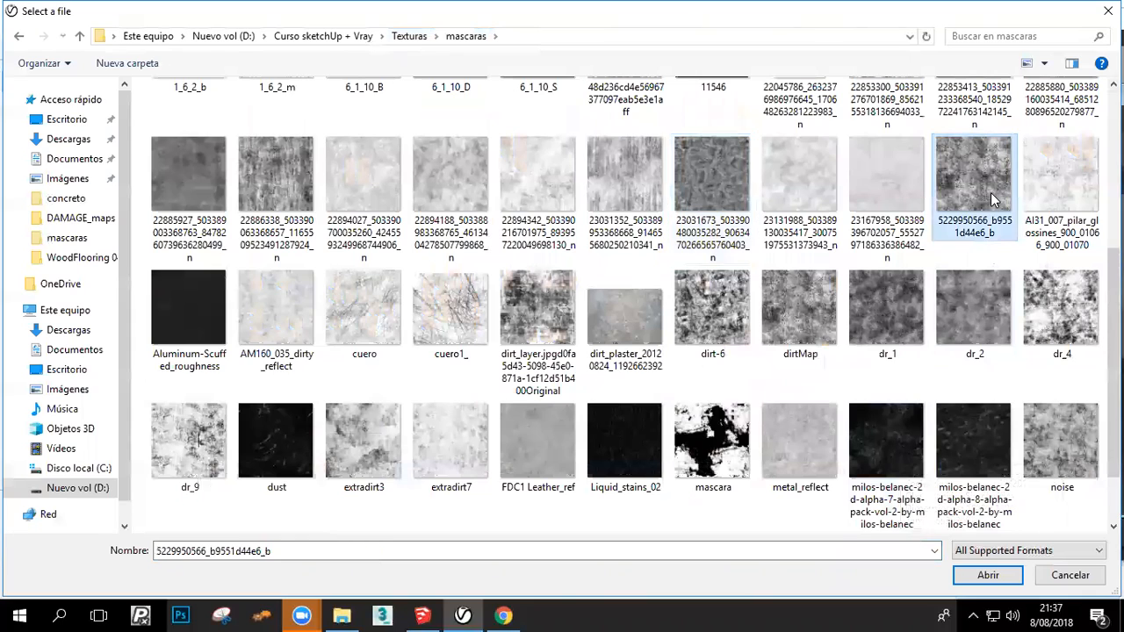
pyautogui.doubleClick(992, 200)
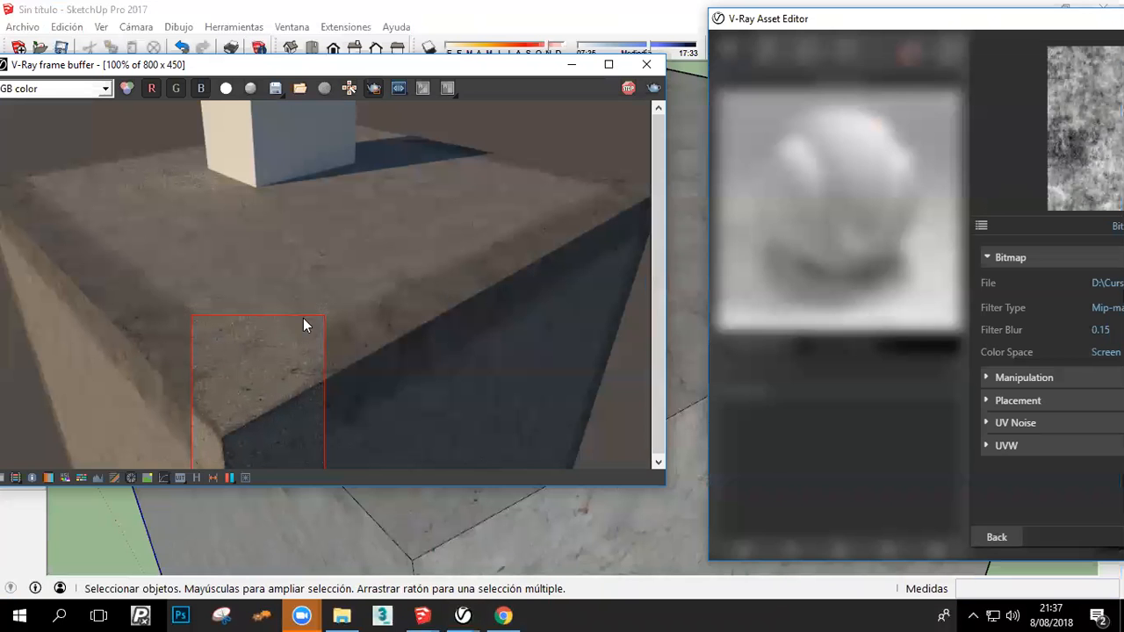
# Re-render successive regions over the block's front corner, top face and side edges to examine the masked edge wear
pyautogui.moveTo(302, 293); pyautogui.dragTo(93, 446)
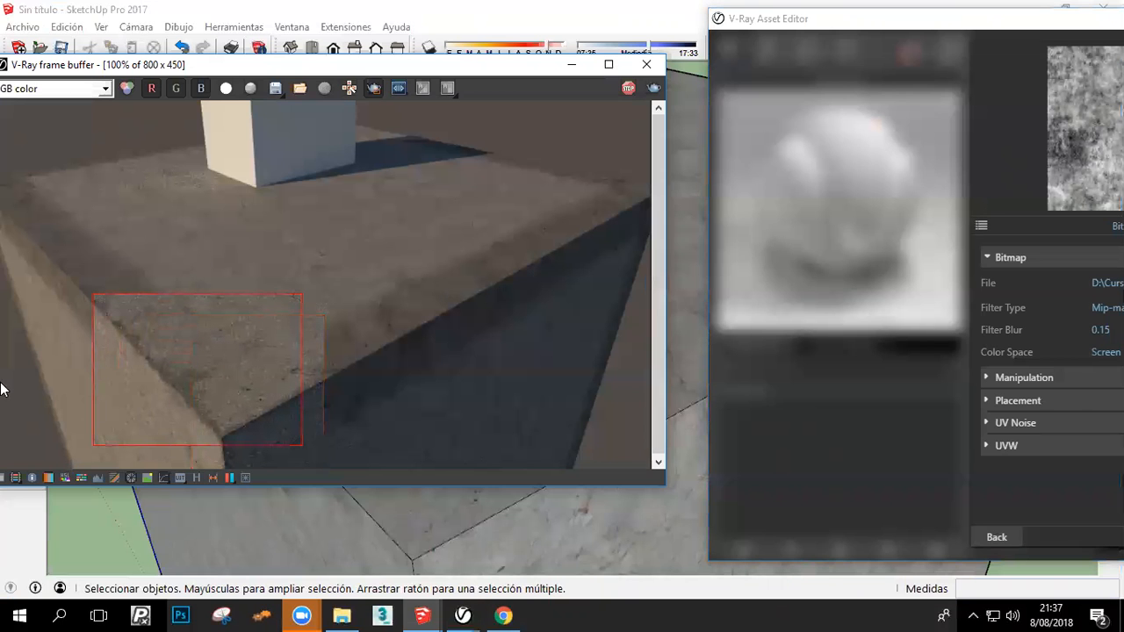
pyautogui.moveTo(2, 389); pyautogui.dragTo(184, 250)
pyautogui.moveTo(182, 345); pyautogui.dragTo(1, 147)
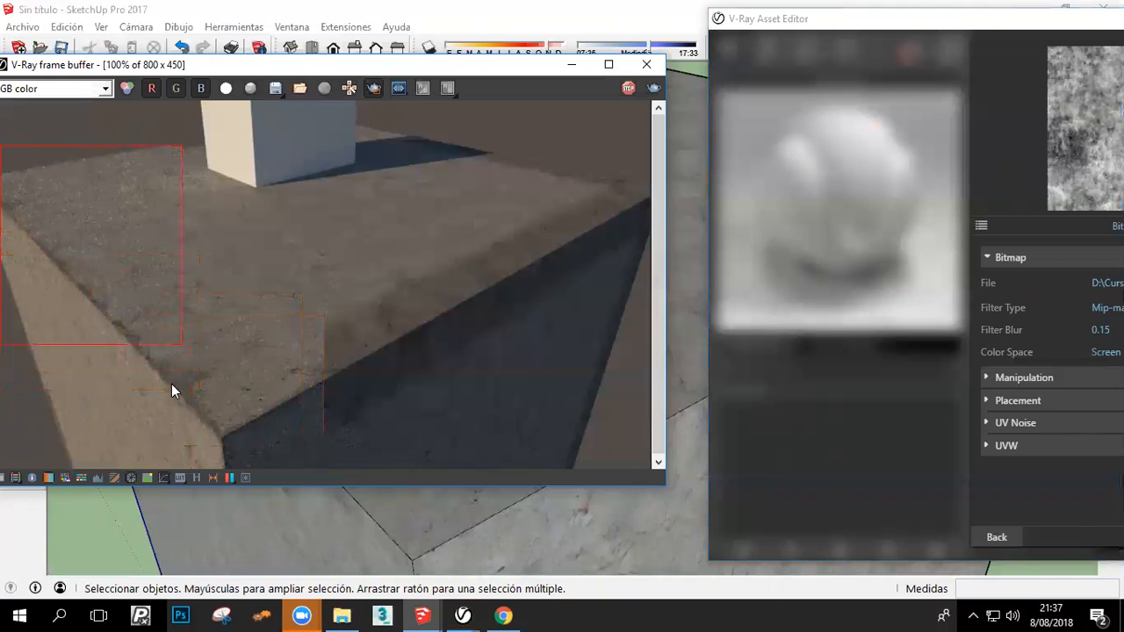
pyautogui.scroll(1, 171, 383)
pyautogui.scroll(-1, 221, 387)
pyautogui.moveTo(342, 256); pyautogui.dragTo(536, 457)
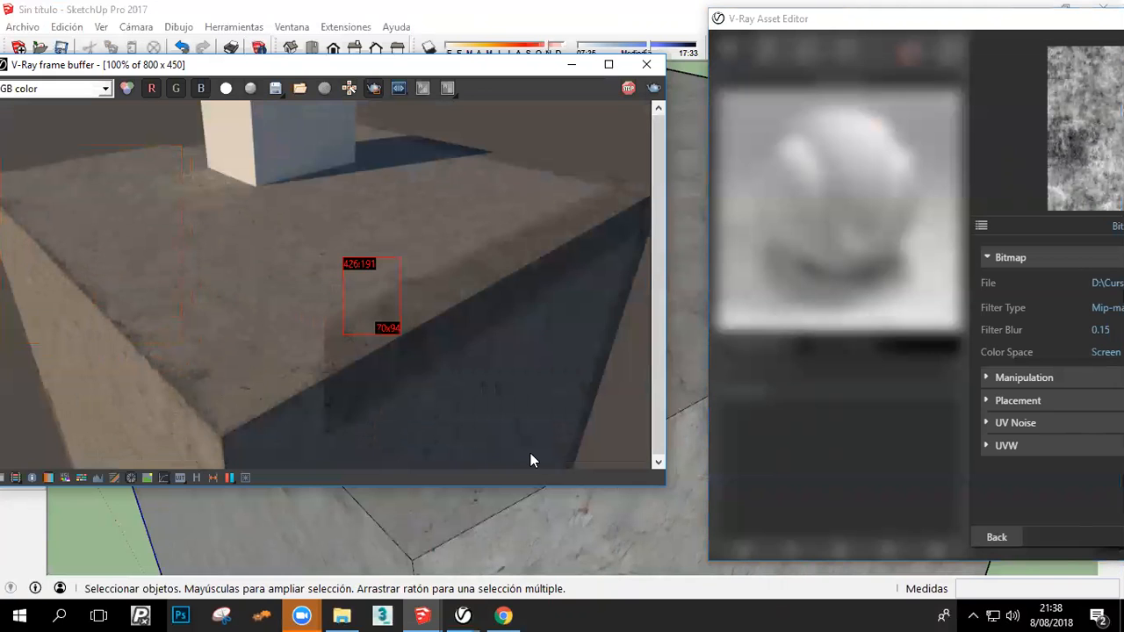
pyautogui.moveTo(220, 385); pyautogui.dragTo(650, 145)
pyautogui.moveTo(219, 386); pyautogui.dragTo(649, 145)
# Return to the Curvature settings and turn off region rendering so the whole frame renders
pyautogui.moveTo(772, 26); pyautogui.dragTo(677, 18)
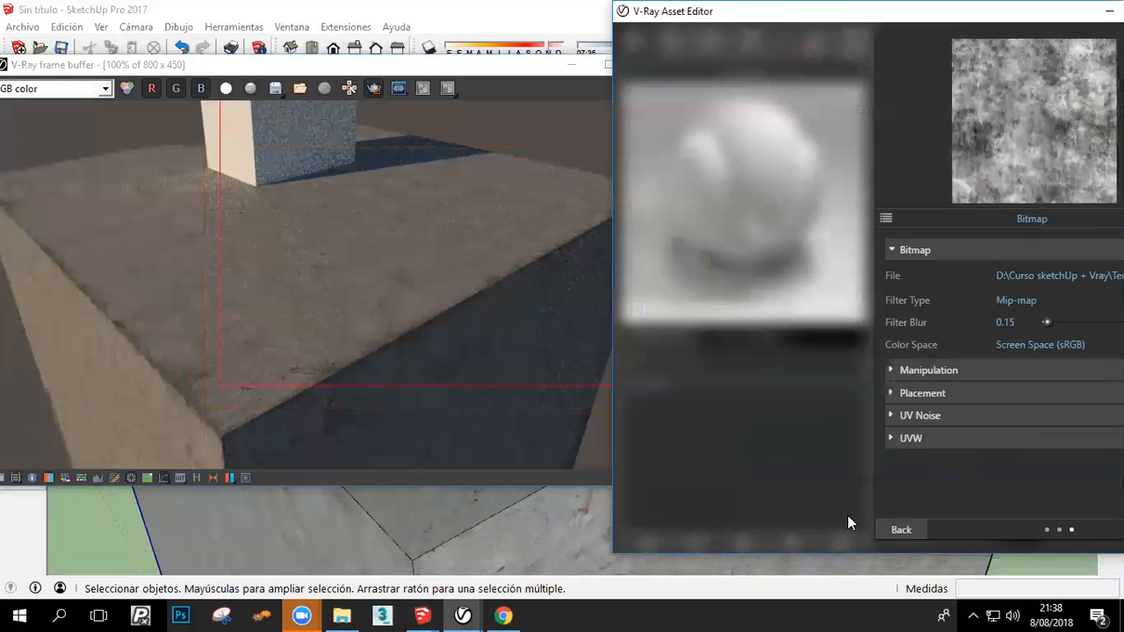
pyautogui.click(901, 530)
pyautogui.moveTo(462, 248); pyautogui.dragTo(167, 470)
pyautogui.click(373, 89)
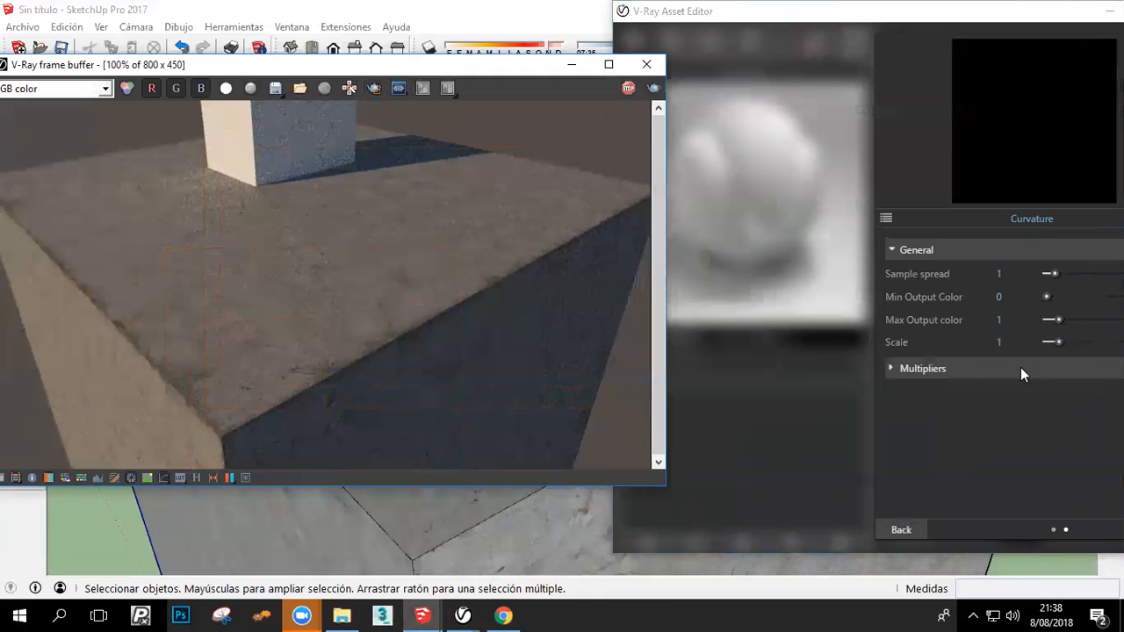
# Set the Curvature texture's Scale to 5
pyautogui.doubleClick(1023, 343)
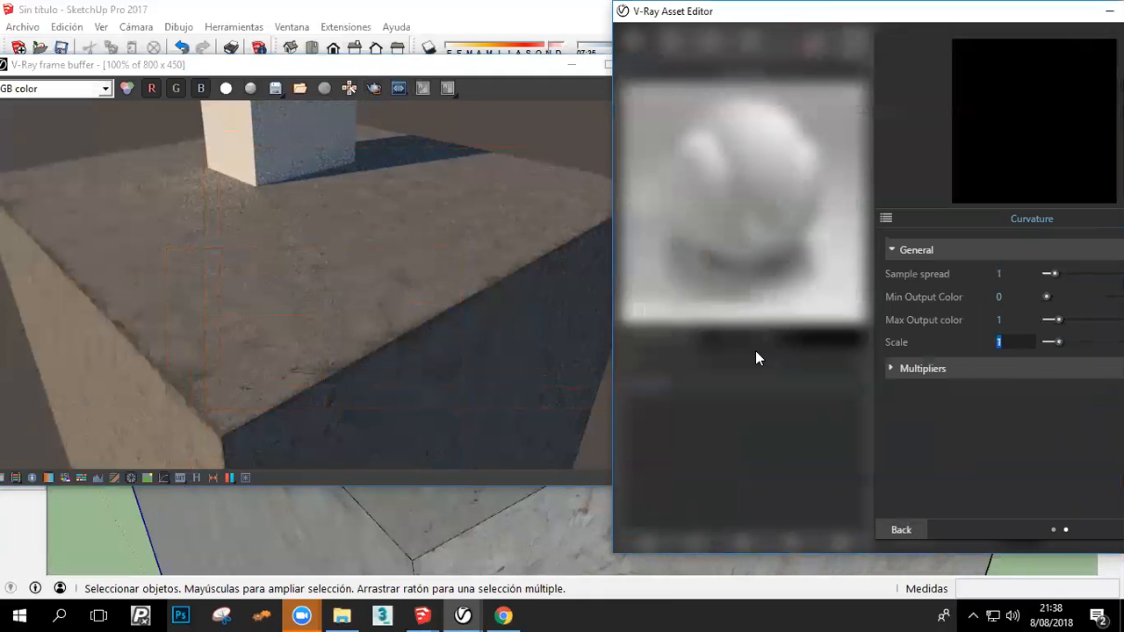
pyautogui.click(901, 525)
pyautogui.click(902, 526)
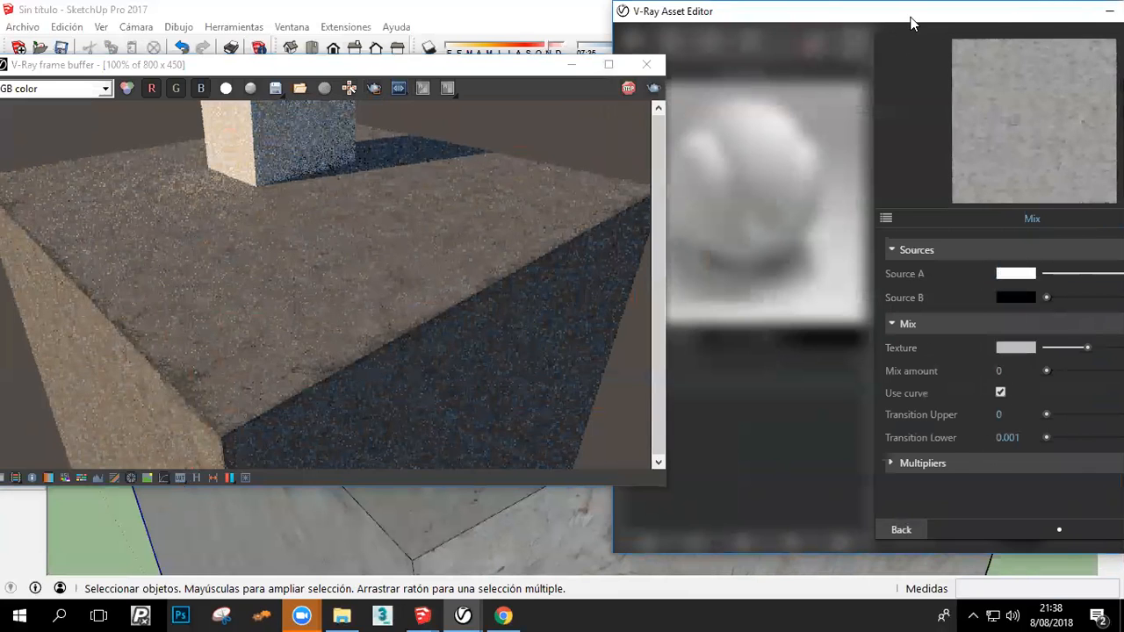
pyautogui.moveTo(907, 29); pyautogui.dragTo(791, 41)
pyautogui.click(1027, 351)
pyautogui.click(909, 353)
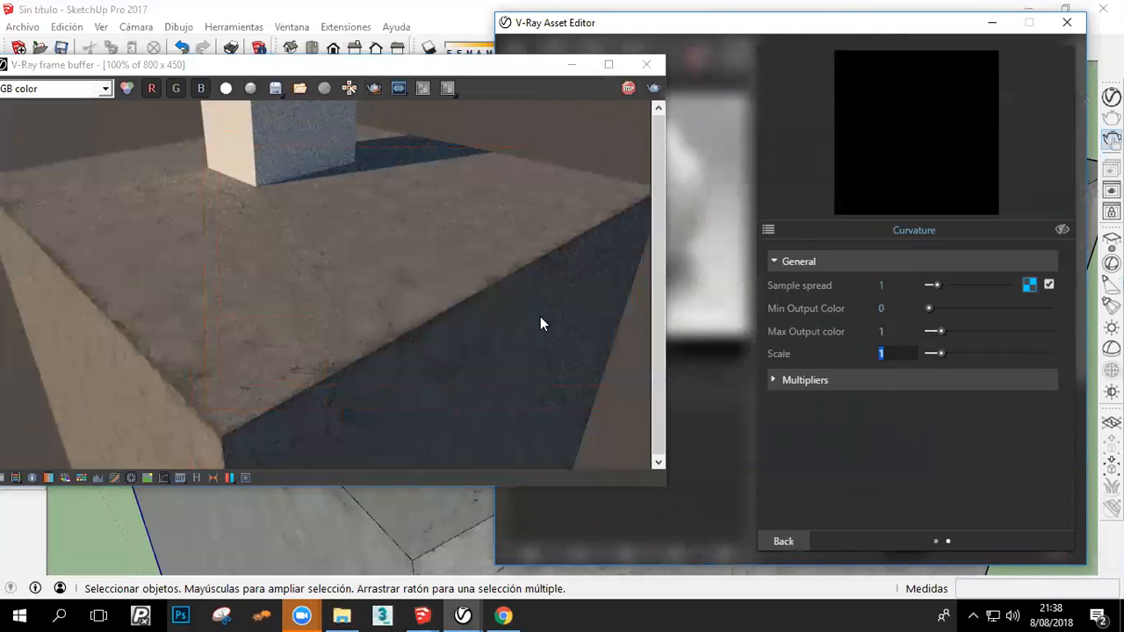
pyautogui.write('5')
pyautogui.press('Return')
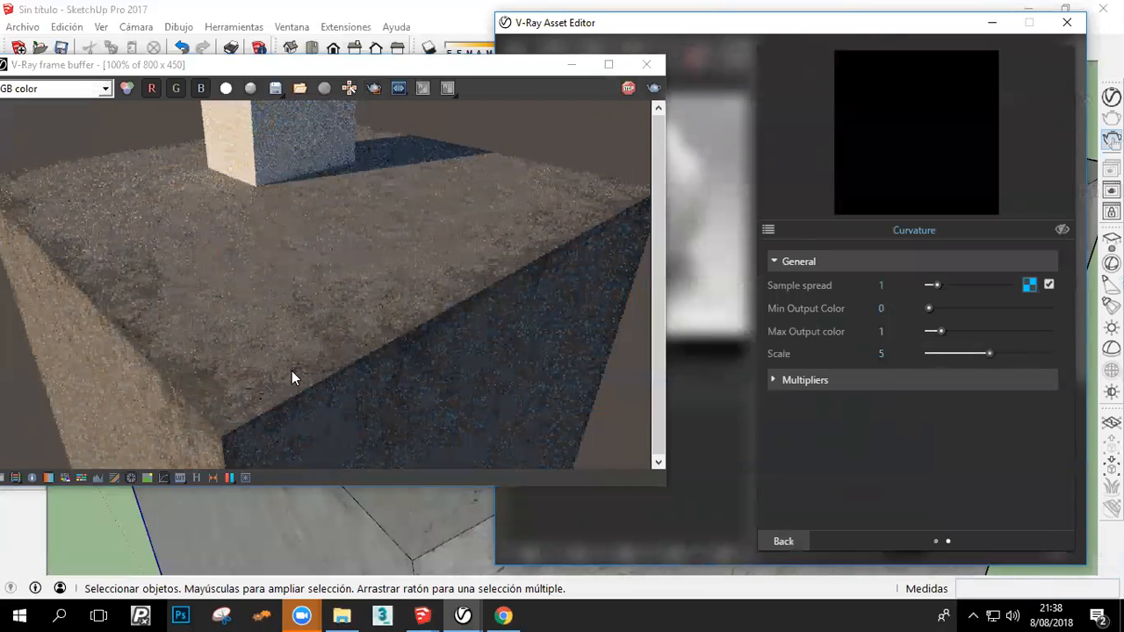
pyautogui.click(293, 376)
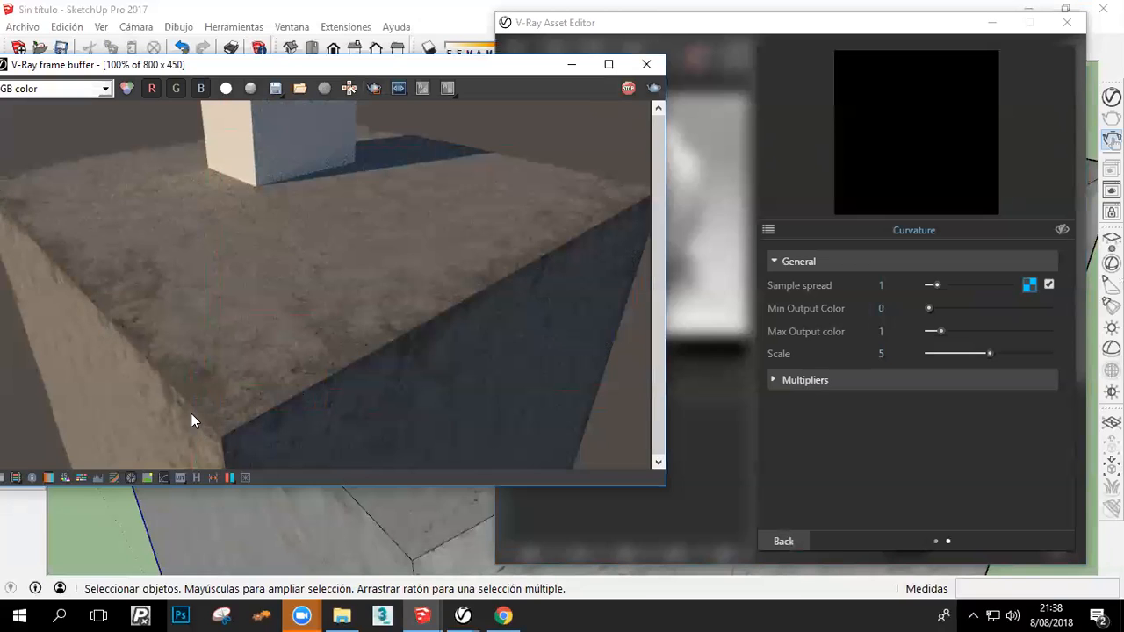
# Minimize the Asset Editor and view the whole block from a lower angle to inspect its vertical edges in the render
pyautogui.click(1002, 22)
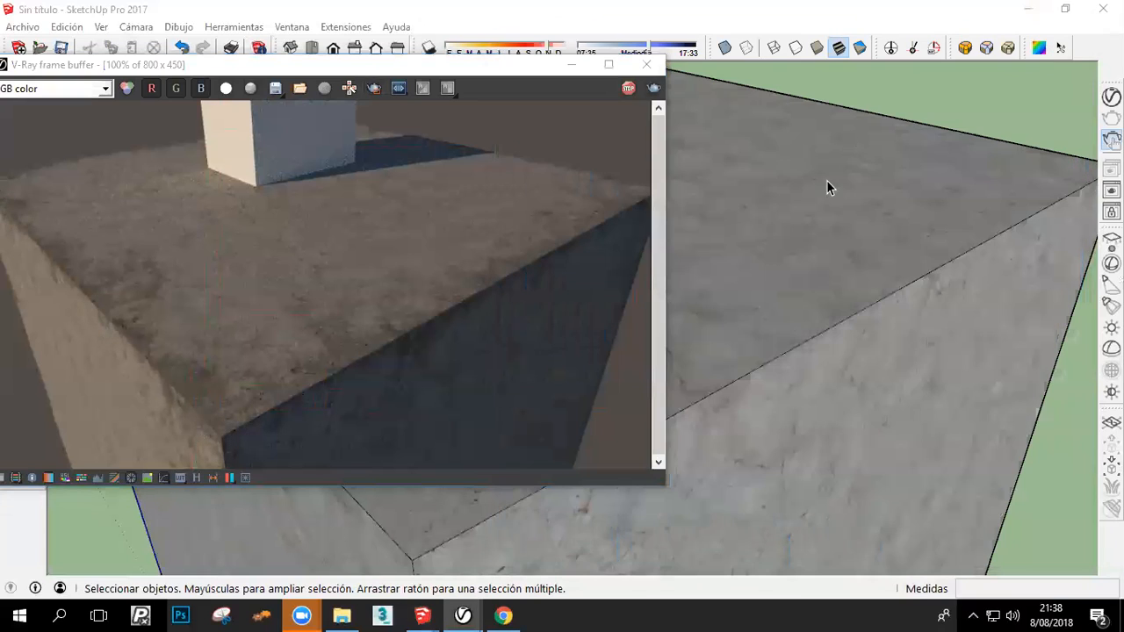
pyautogui.scroll(-3, 760, 326)
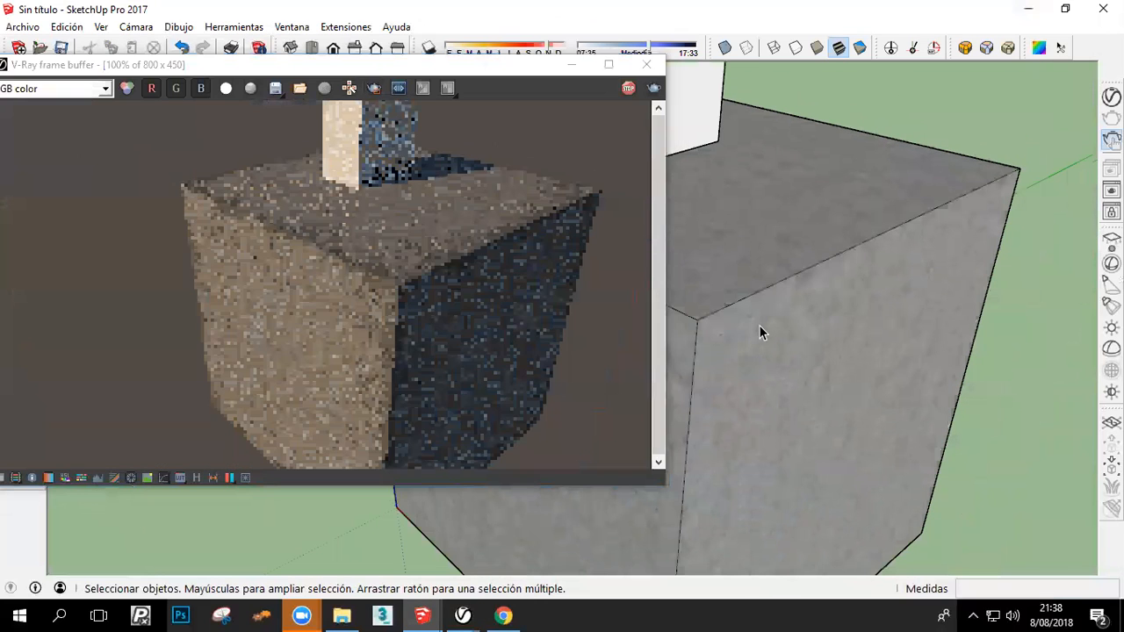
pyautogui.moveTo(714, 363)
pyautogui.mouseDown(button='middle')
pyautogui.moveTo(943, 271)
pyautogui.moveTo(689, 151)
pyautogui.moveTo(711, 212)
pyautogui.mouseUp(button='middle')
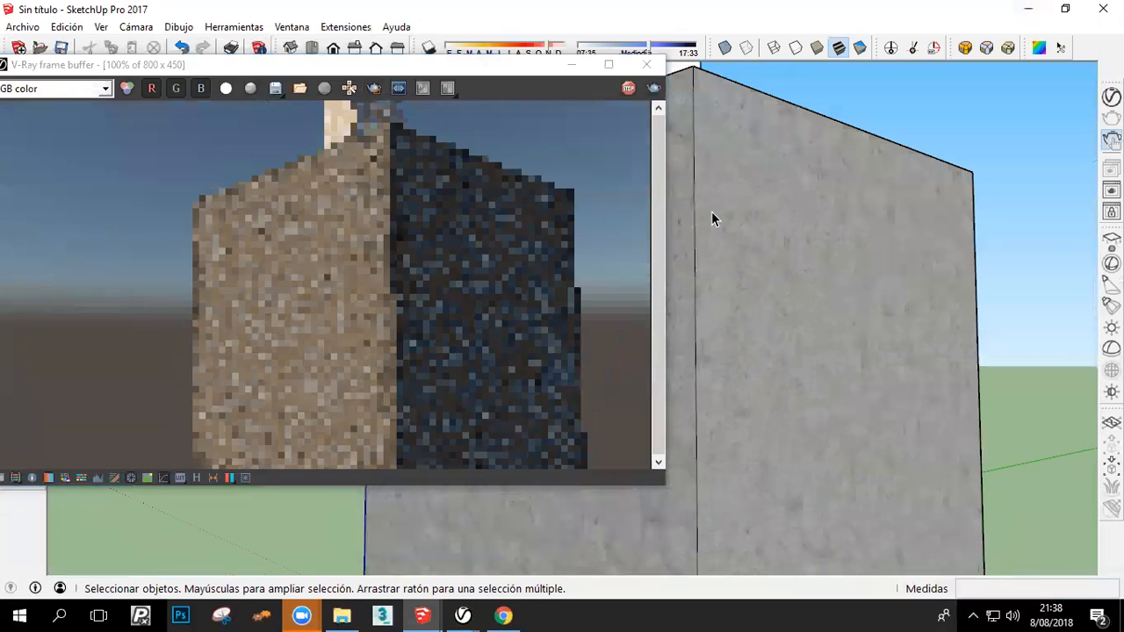
pyautogui.moveTo(369, 66); pyautogui.dragTo(504, 50)
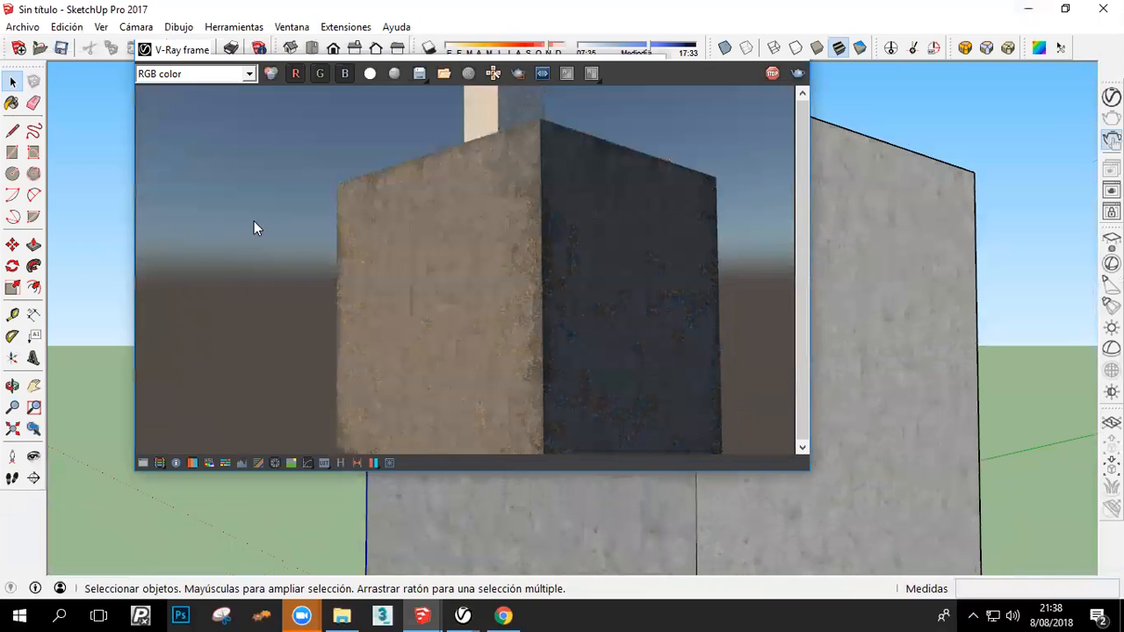
pyautogui.click(34, 387)
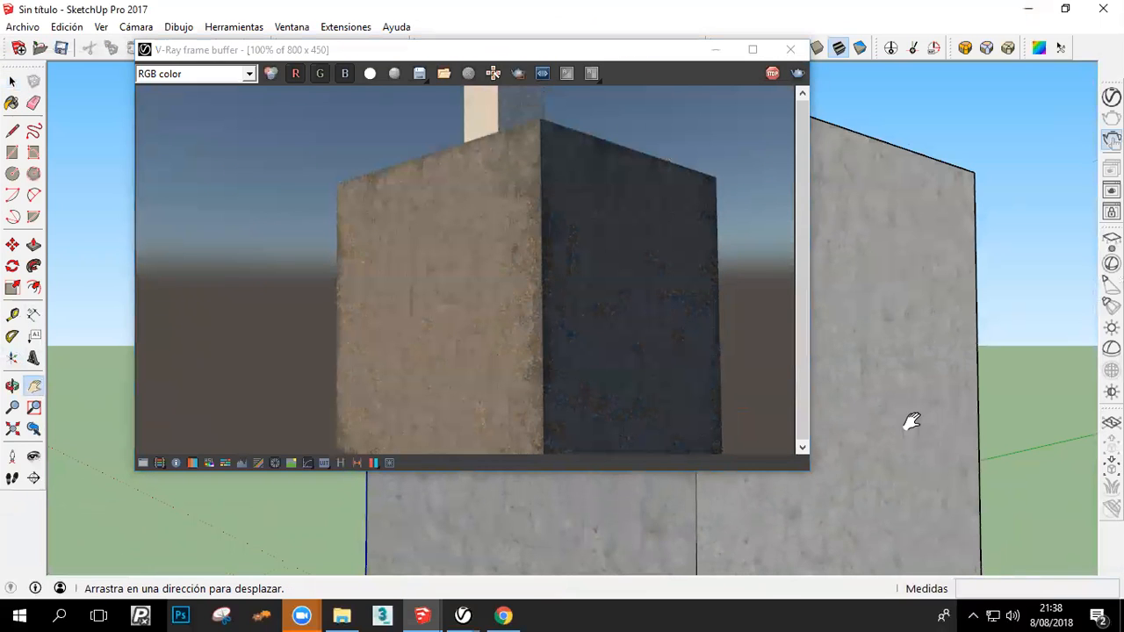
pyautogui.moveTo(878, 434)
pyautogui.mouseDown()
pyautogui.moveTo(765, 346)
pyautogui.moveTo(898, 254)
pyautogui.moveTo(861, 287)
pyautogui.mouseUp()
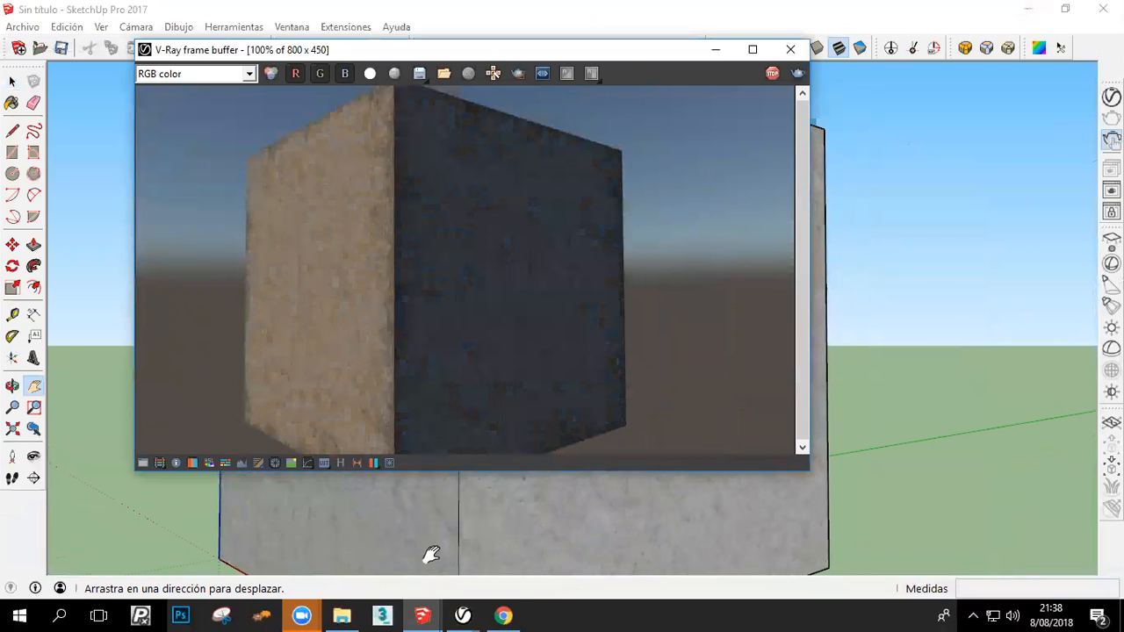
# Switch to Chrome and open the blue-hour photo of the concrete building from the Facebook profile's own uploaded photos
pyautogui.click(503, 615)
pyautogui.click(569, 74)
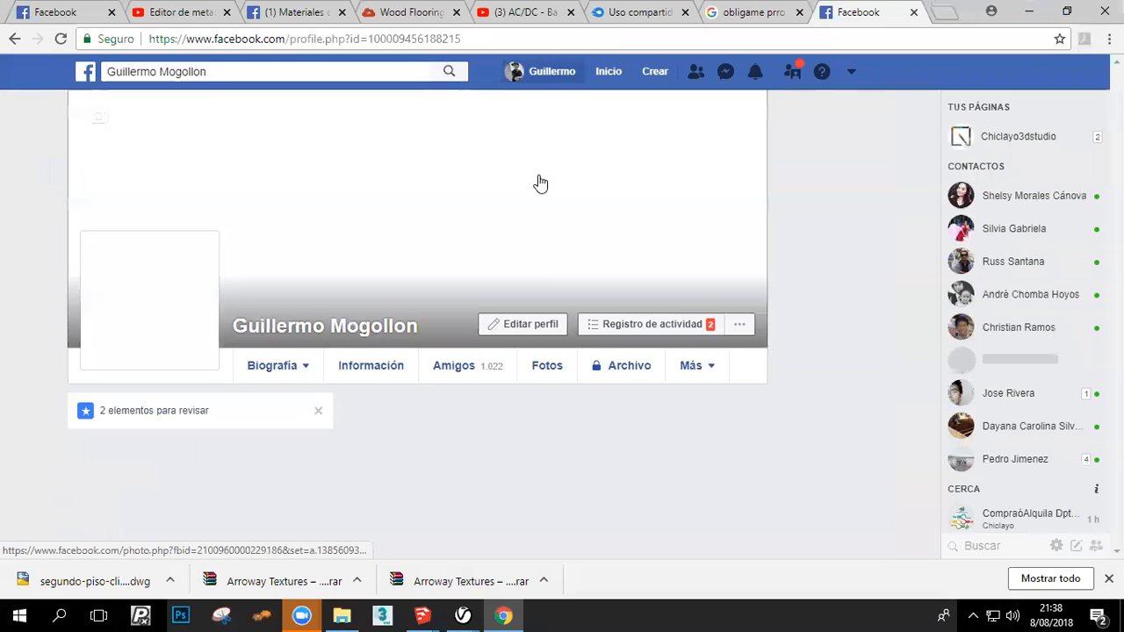
pyautogui.click(560, 373)
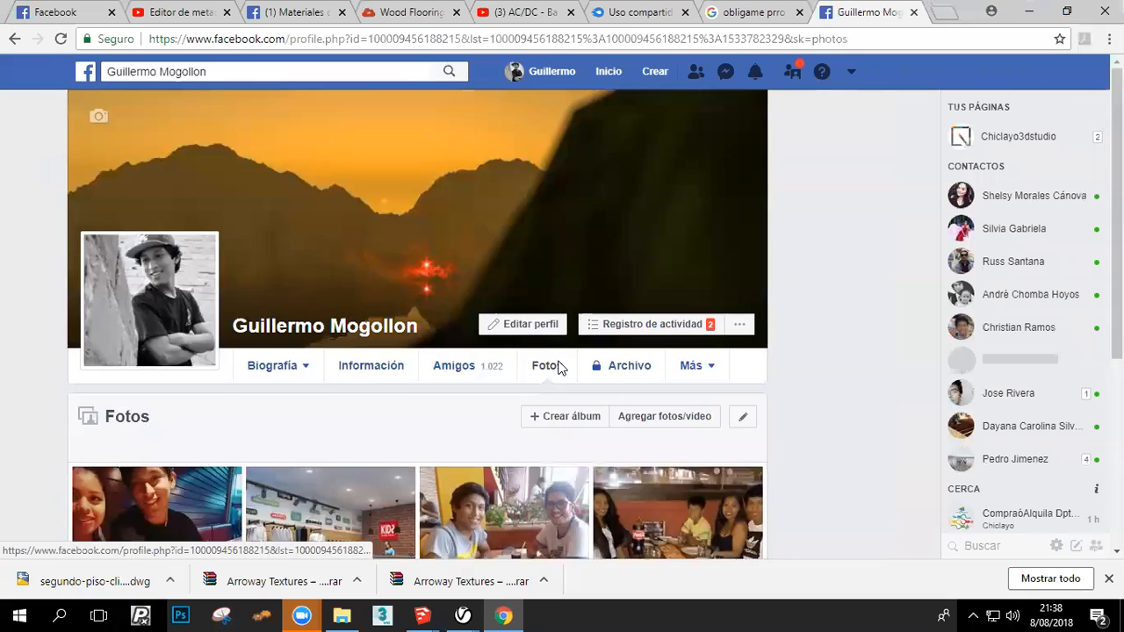
pyautogui.click(260, 296)
pyautogui.scroll(-2, 264, 299)
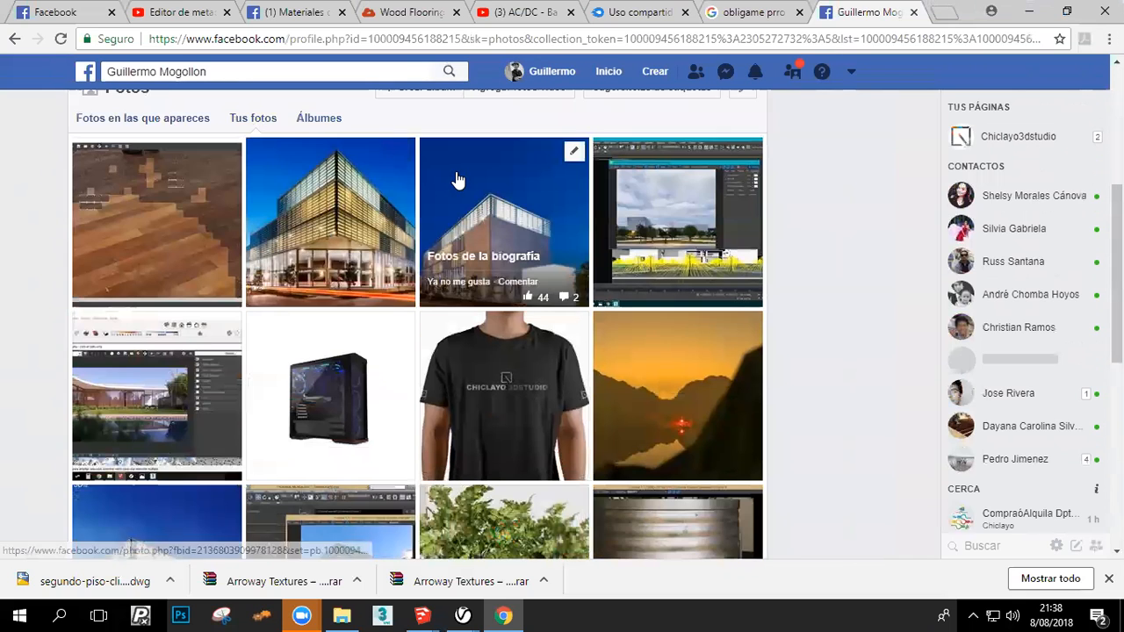
pyautogui.click(456, 181)
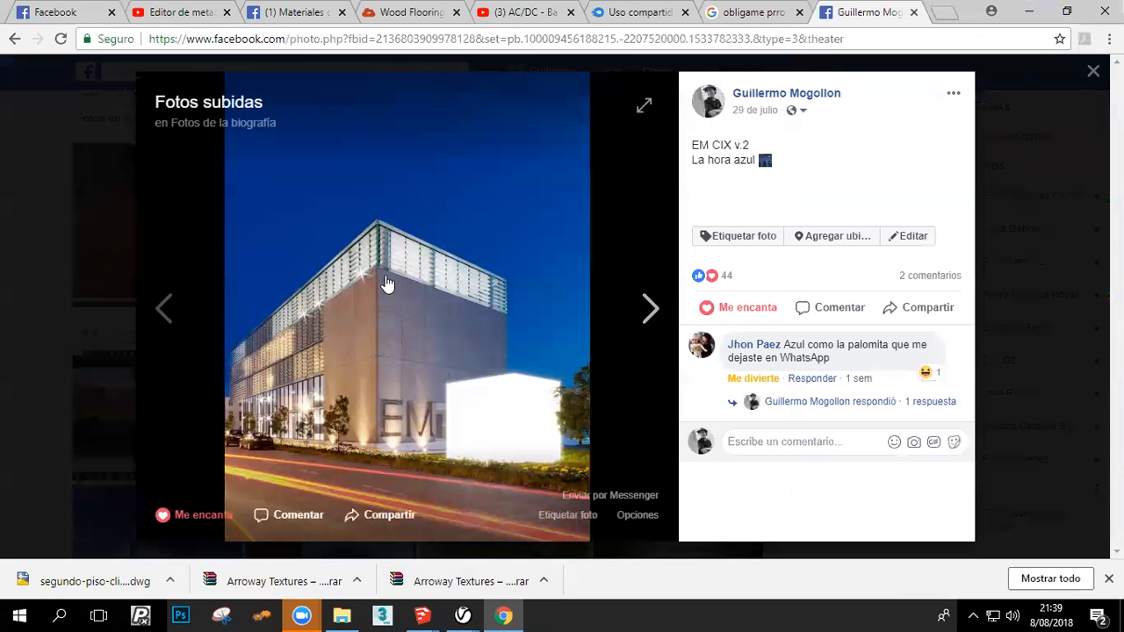
# Close the blue-hour building photo and open the white house render with the bare tree from the older uploaded photos
pyautogui.click(5, 384)
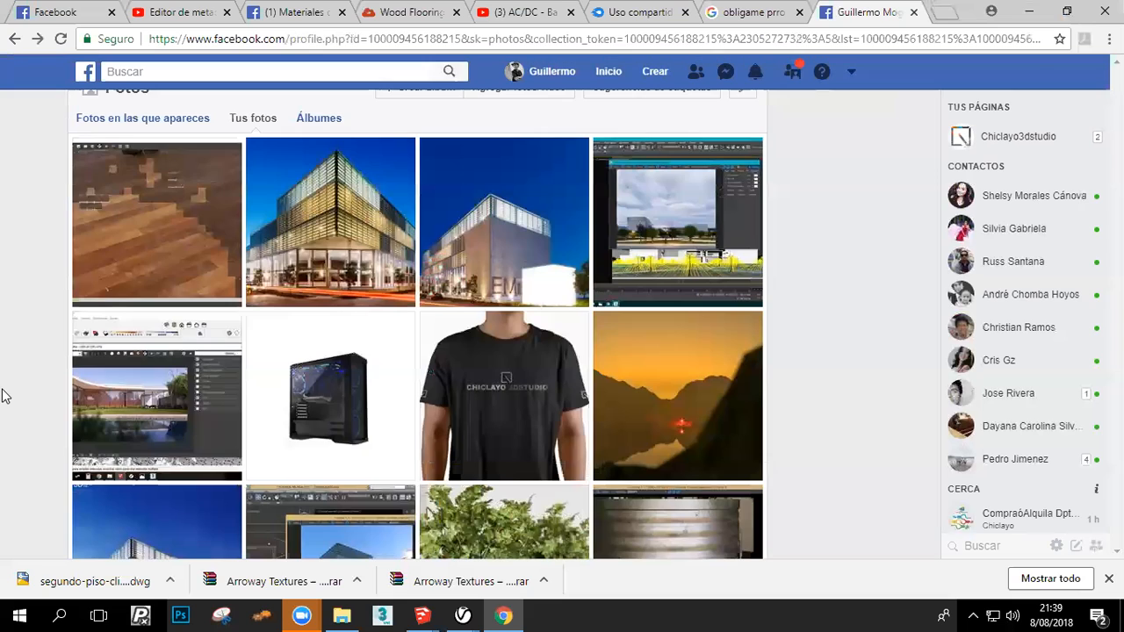
pyautogui.scroll(-5, 5, 395)
pyautogui.scroll(-10, 6, 396)
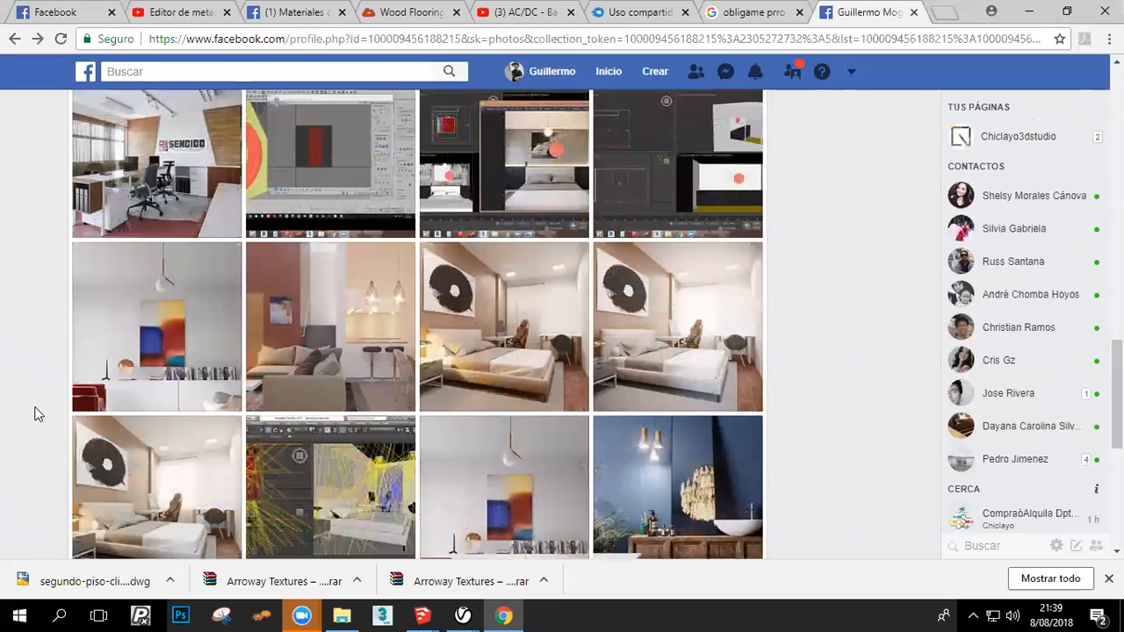
pyautogui.scroll(-2, 29, 411)
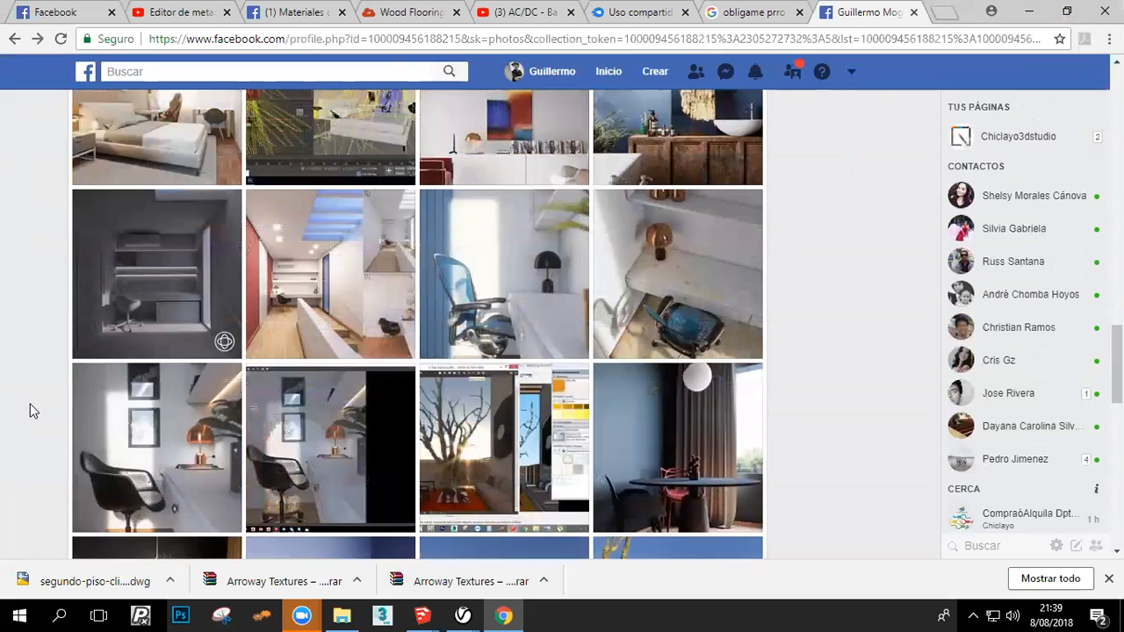
pyautogui.scroll(-4, 29, 411)
pyautogui.scroll(-2, 29, 411)
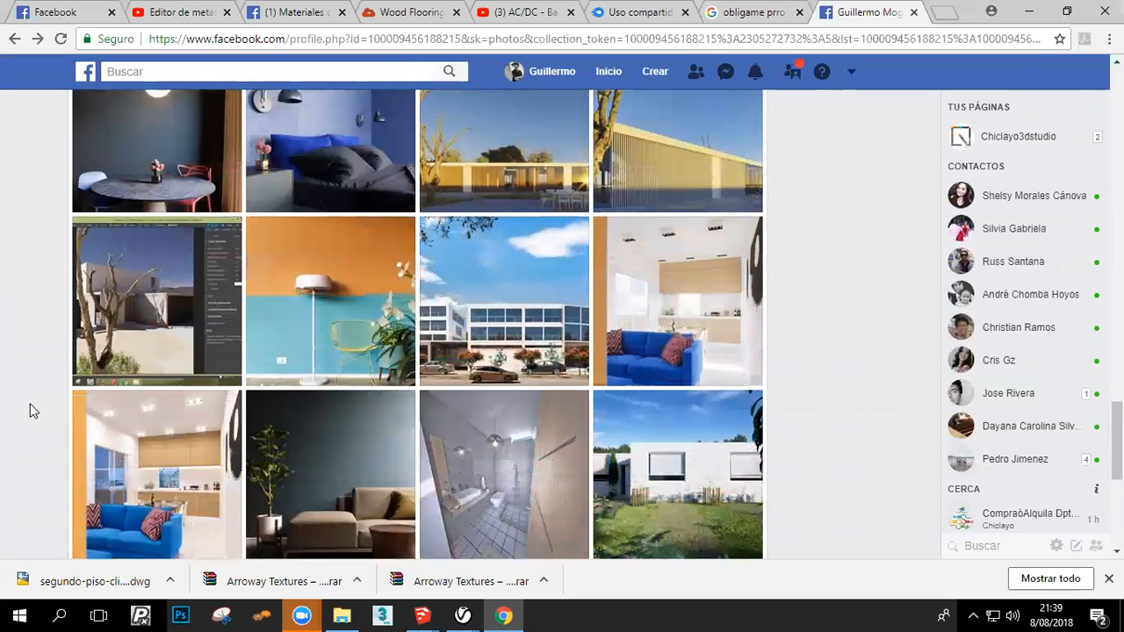
pyautogui.scroll(-1, 29, 411)
pyautogui.click(114, 212)
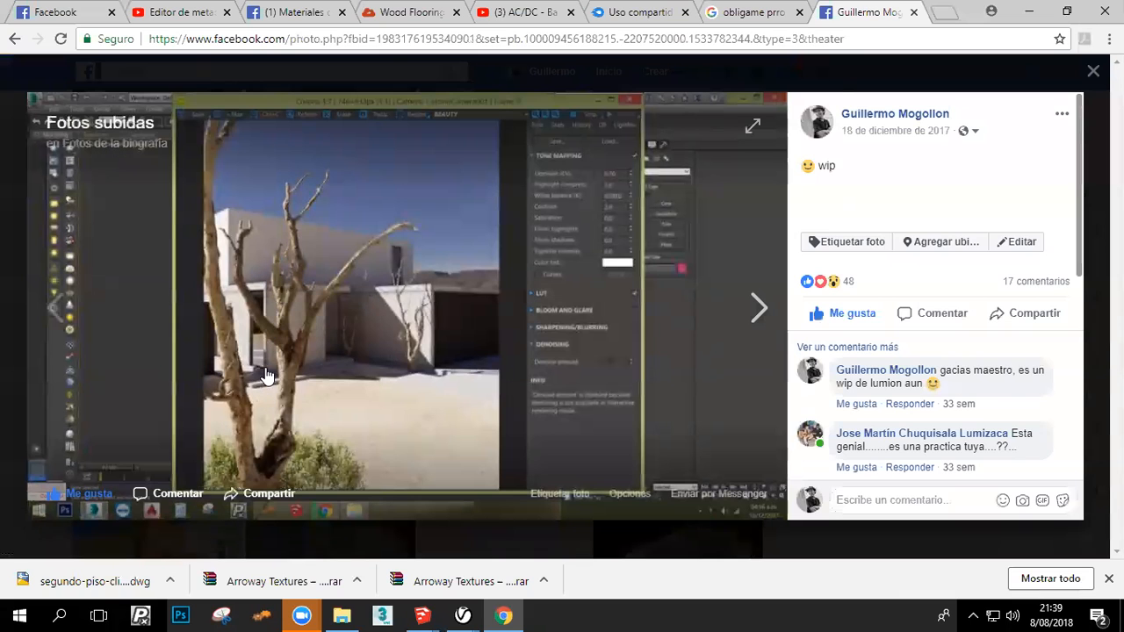
# Close the house render and open the green rhinoceros statue photo, a V-Ray 3.4 for SketchUp material test
pyautogui.click(1, 290)
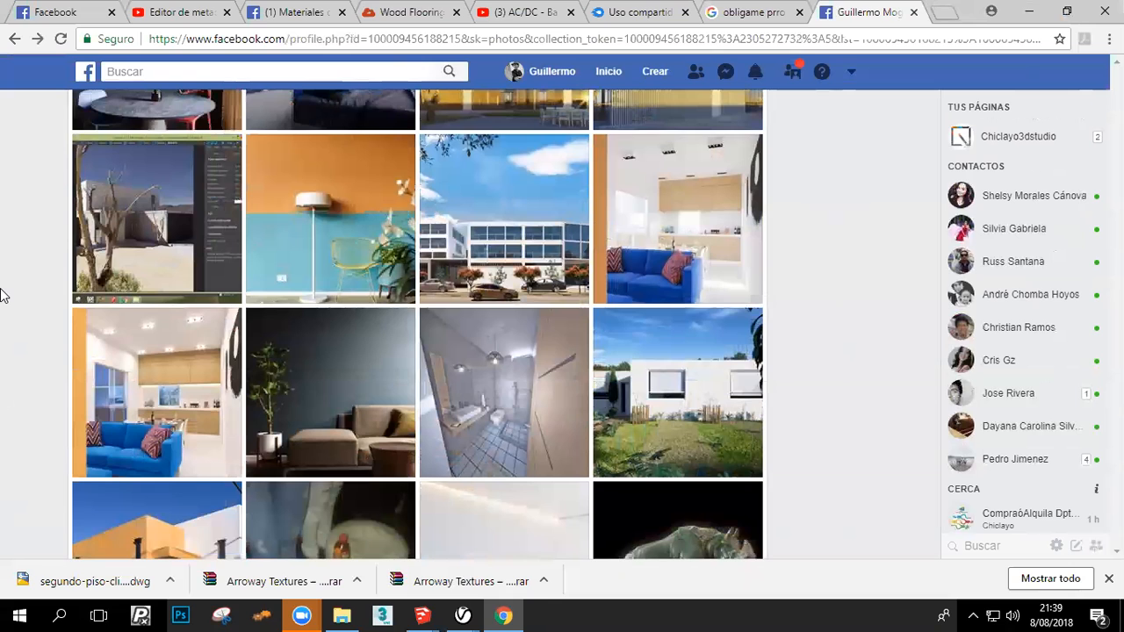
pyautogui.scroll(-1, 1, 290)
pyautogui.scroll(-3, 1, 296)
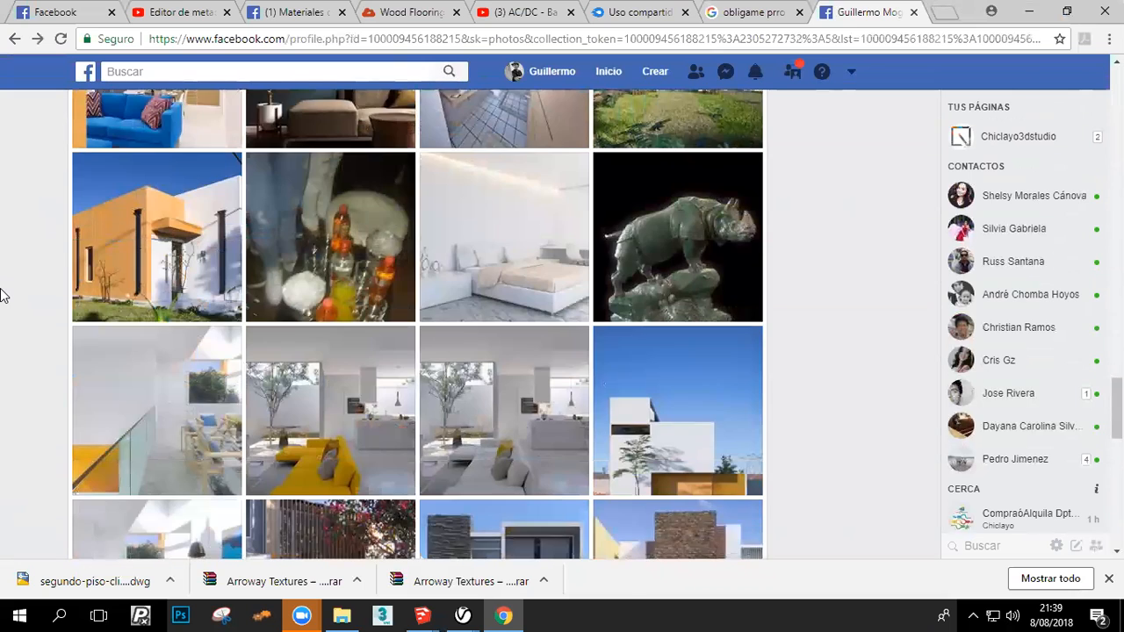
pyautogui.scroll(-3, 2, 307)
pyautogui.scroll(2, 452, 218)
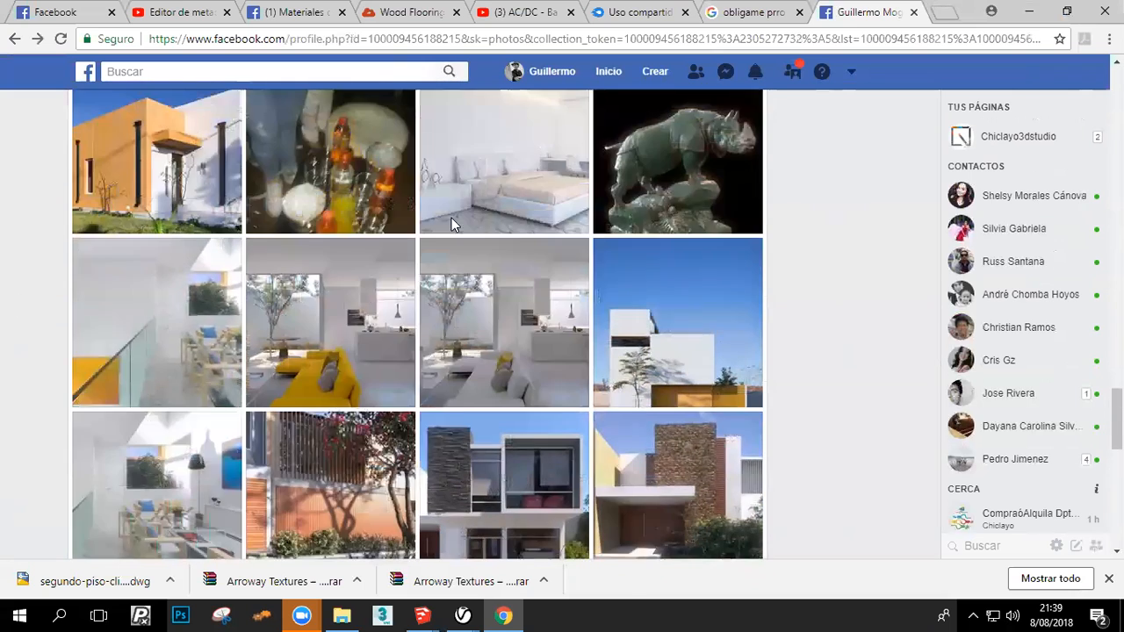
pyautogui.click(677, 138)
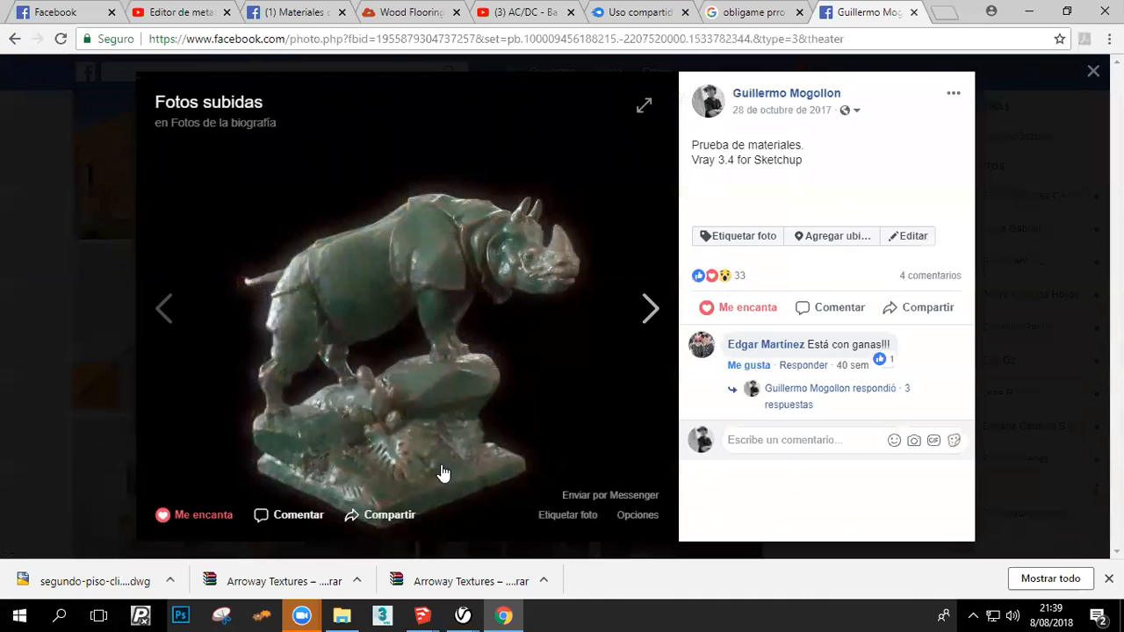
# Close the statue photo, browse further down the uploaded photos, and minimize Chrome to return to SketchUp
pyautogui.click(3, 299)
pyautogui.scroll(-3, 3, 299)
pyautogui.scroll(-2, 330, 352)
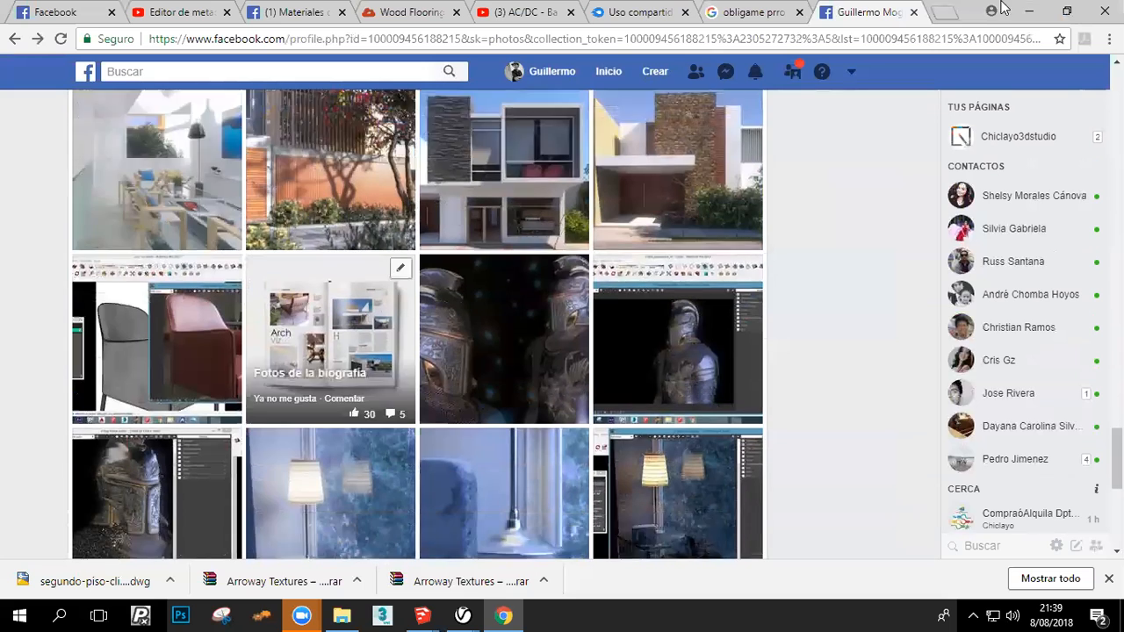
pyautogui.click(1028, 11)
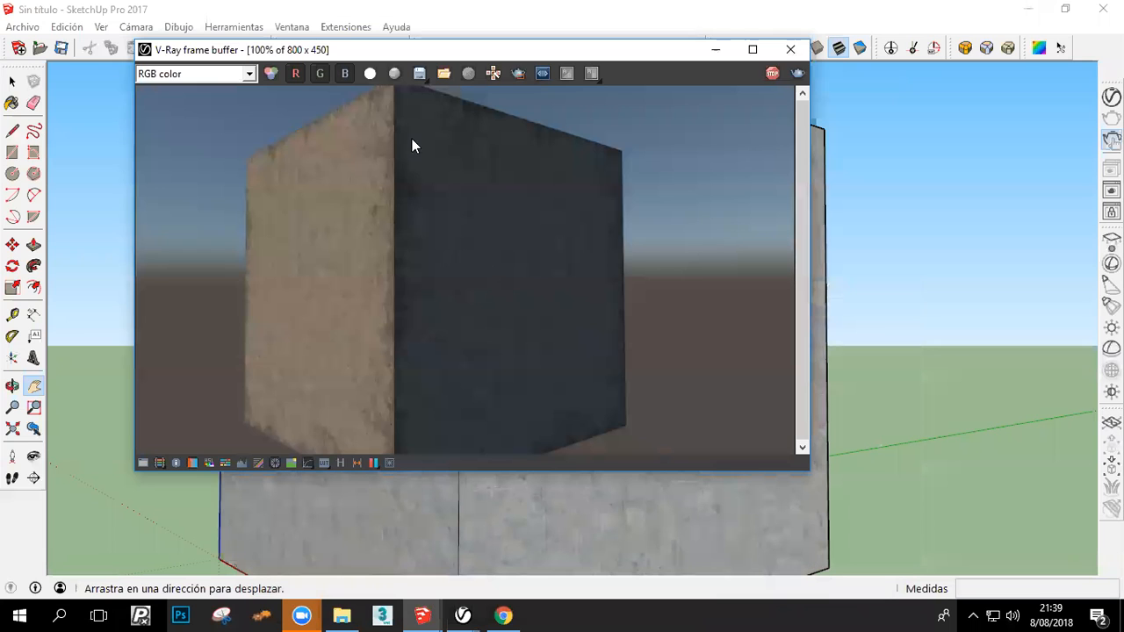
# View the block from a slightly higher angle and examine its worn vertical edges in the V-Ray render
pyautogui.moveTo(878, 263); pyautogui.dragTo(880, 326, button='middle')
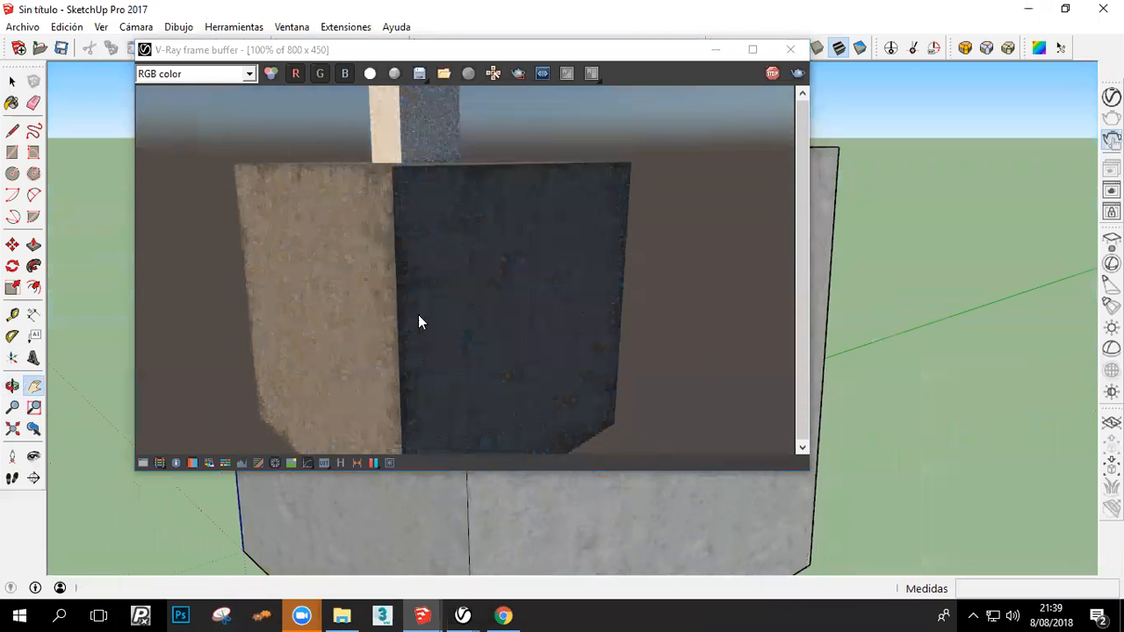
pyautogui.click(307, 225)
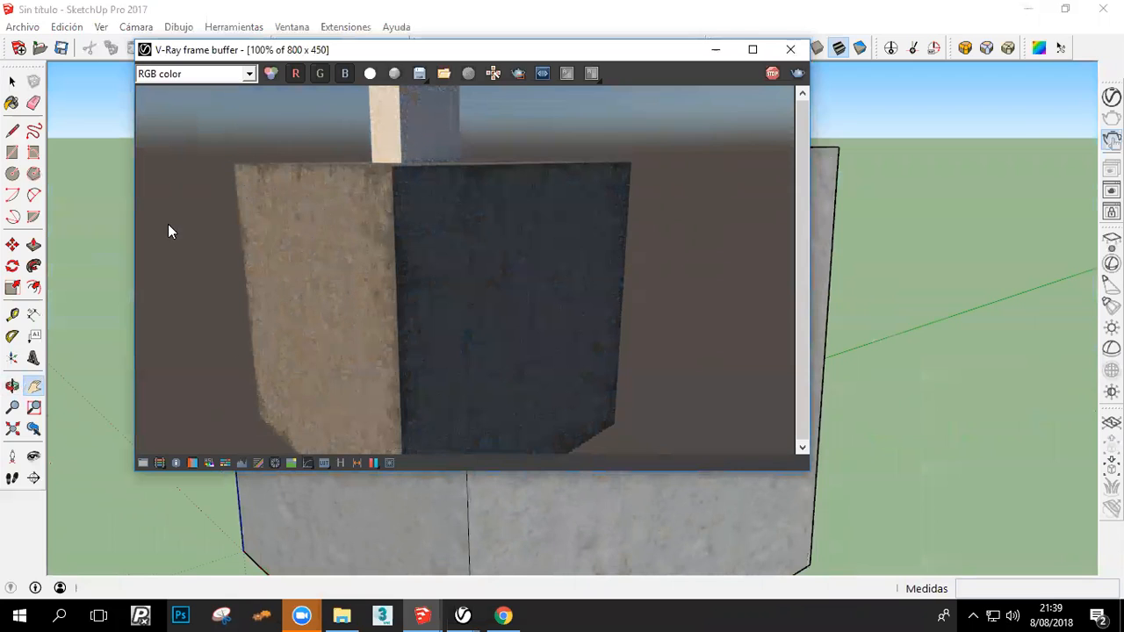
pyautogui.click(12, 80)
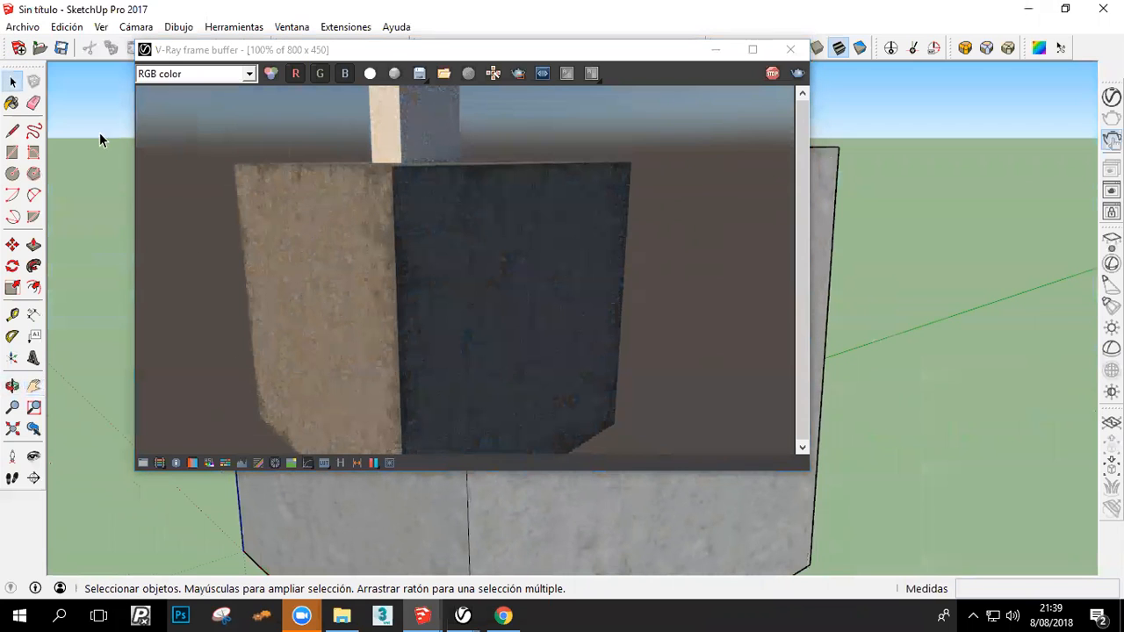
pyautogui.click(323, 167)
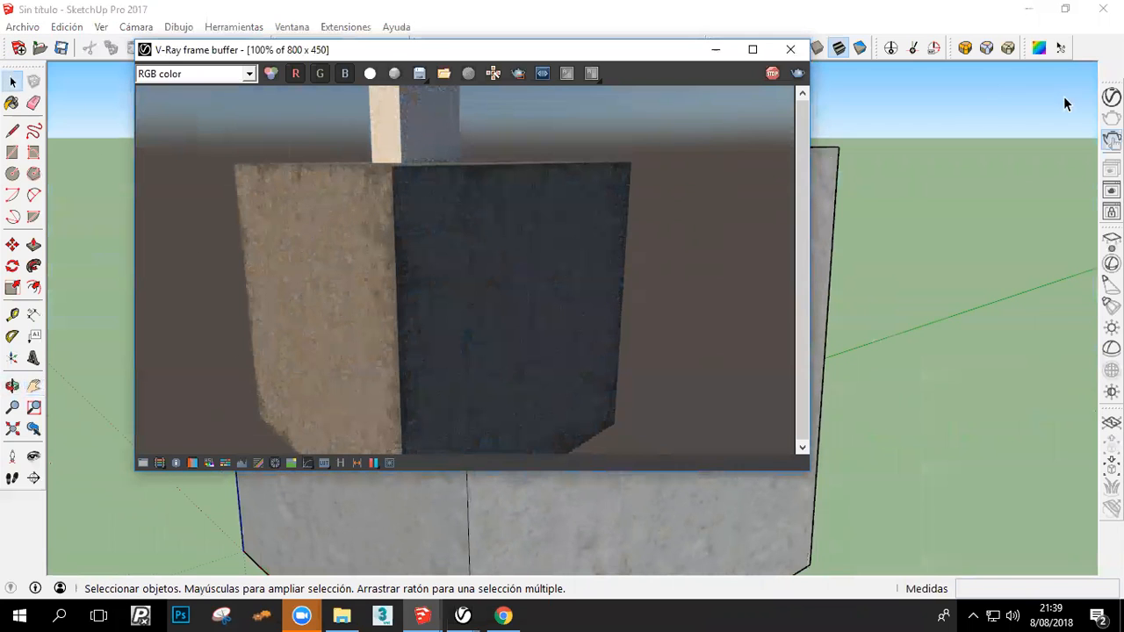
# Reopen the Asset Editor, clear the Curvature texture from the Mix's Texture slot, and turn off Use curve
pyautogui.click(1112, 97)
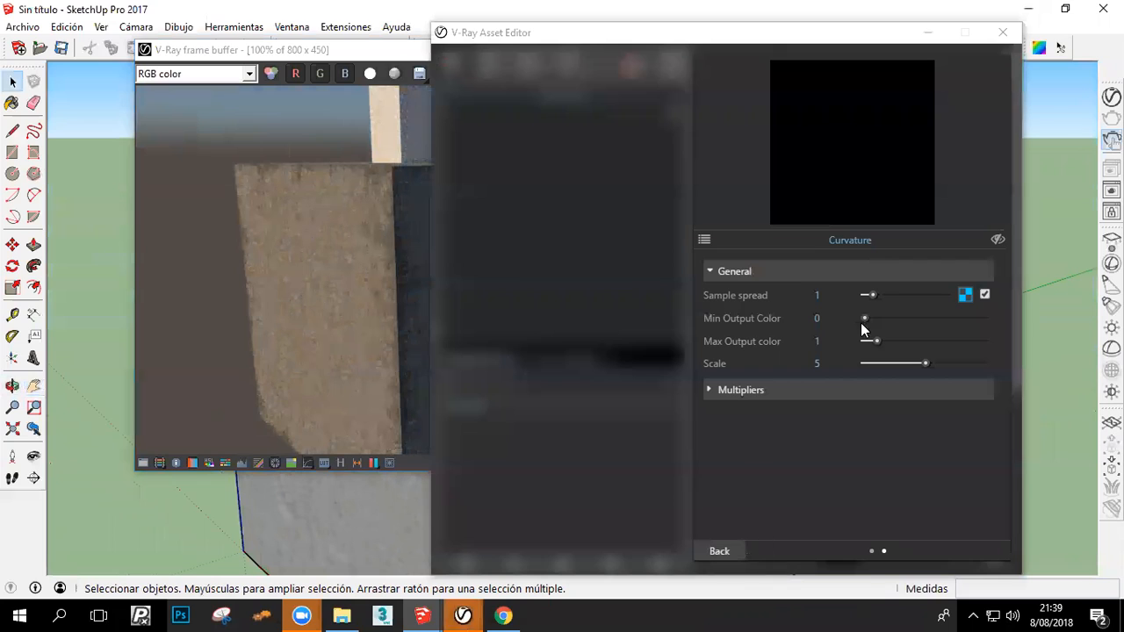
pyautogui.click(728, 549)
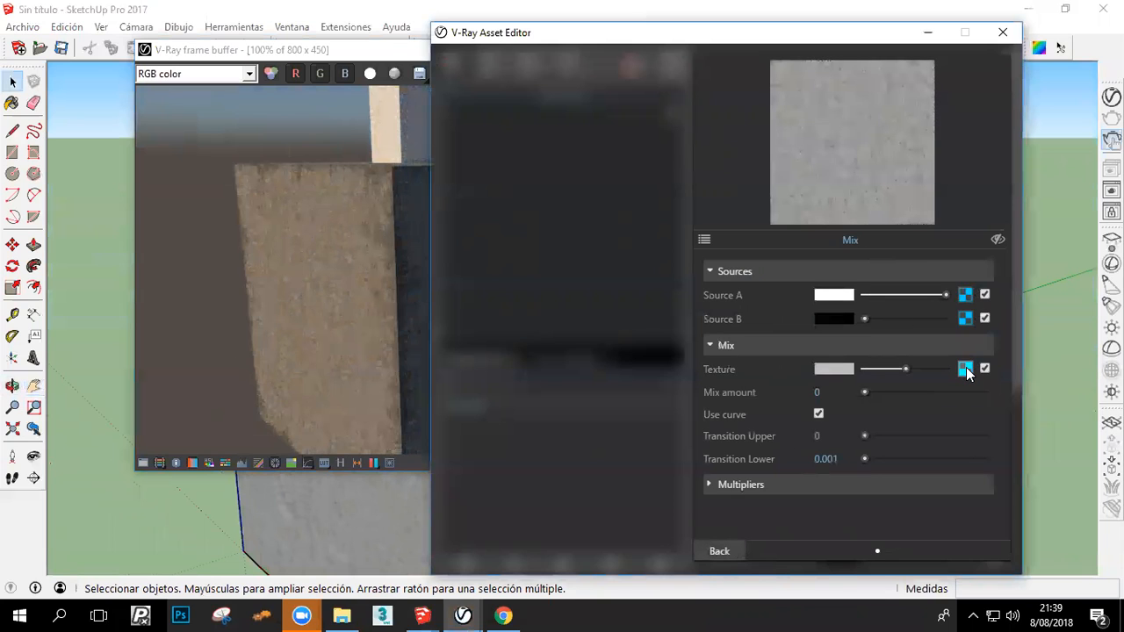
pyautogui.rightClick(966, 367)
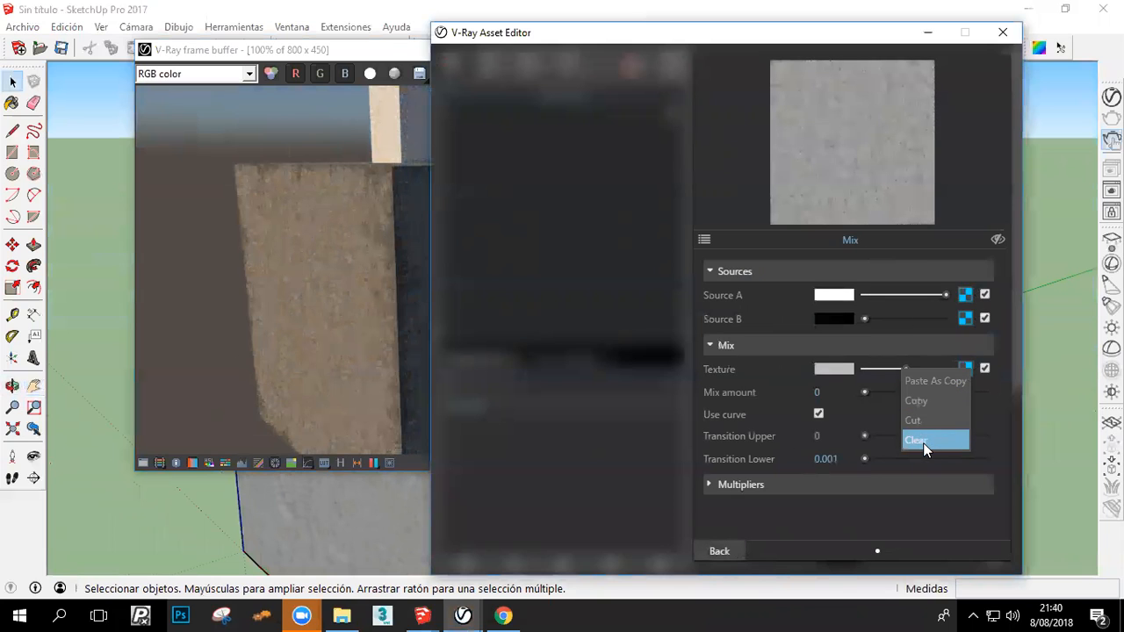
pyautogui.click(922, 442)
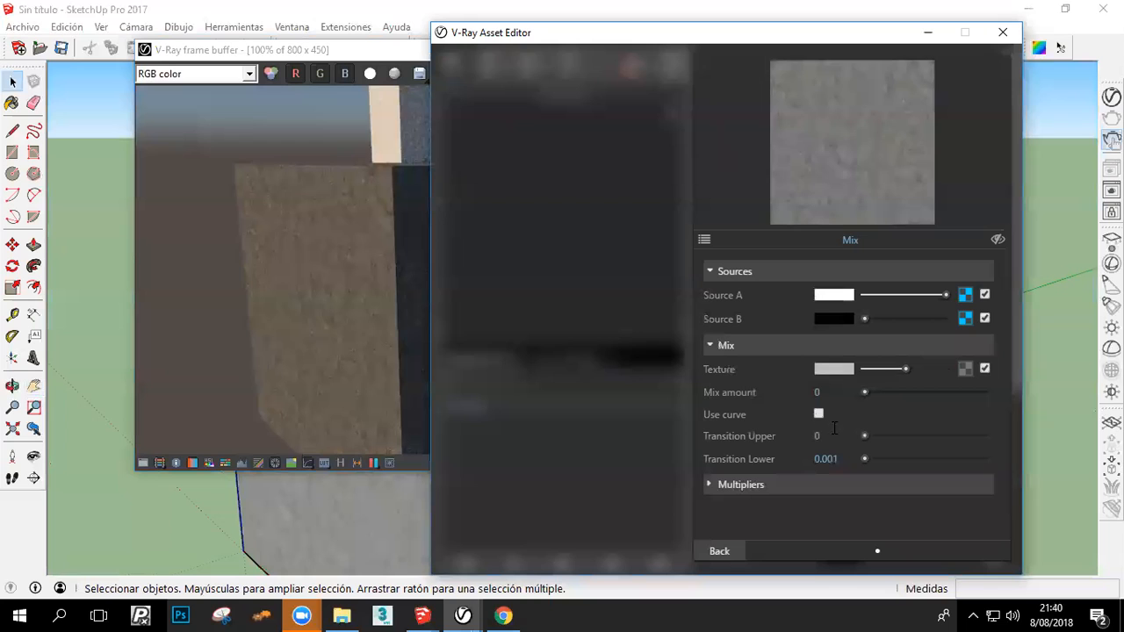
pyautogui.click(818, 436)
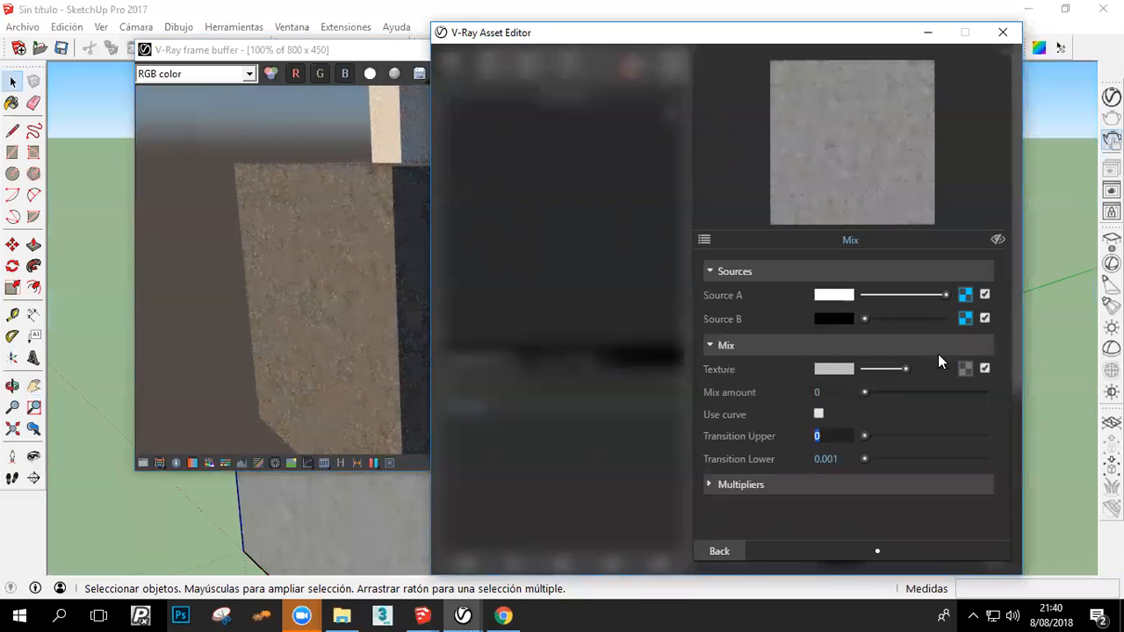
pyautogui.click(966, 368)
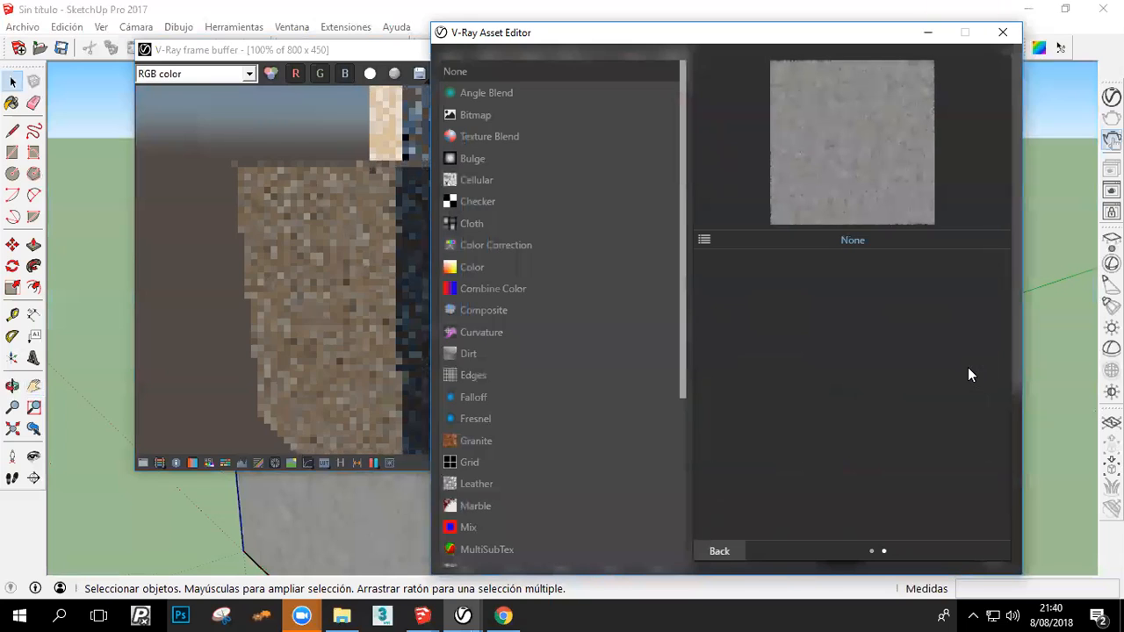
pyautogui.click(516, 117)
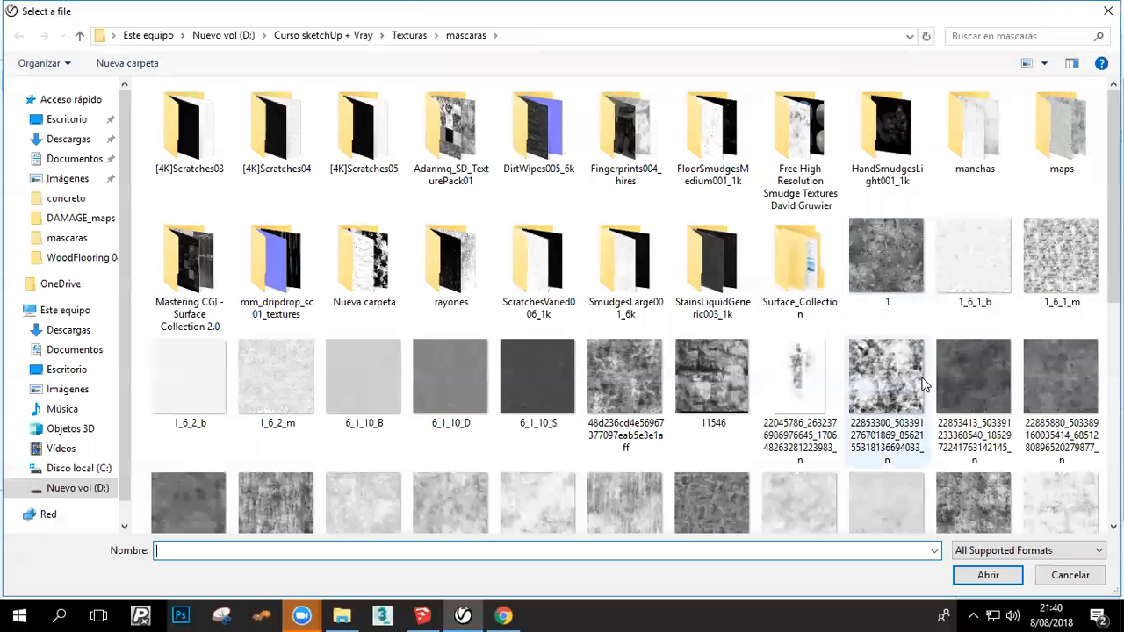
pyautogui.click(957, 495)
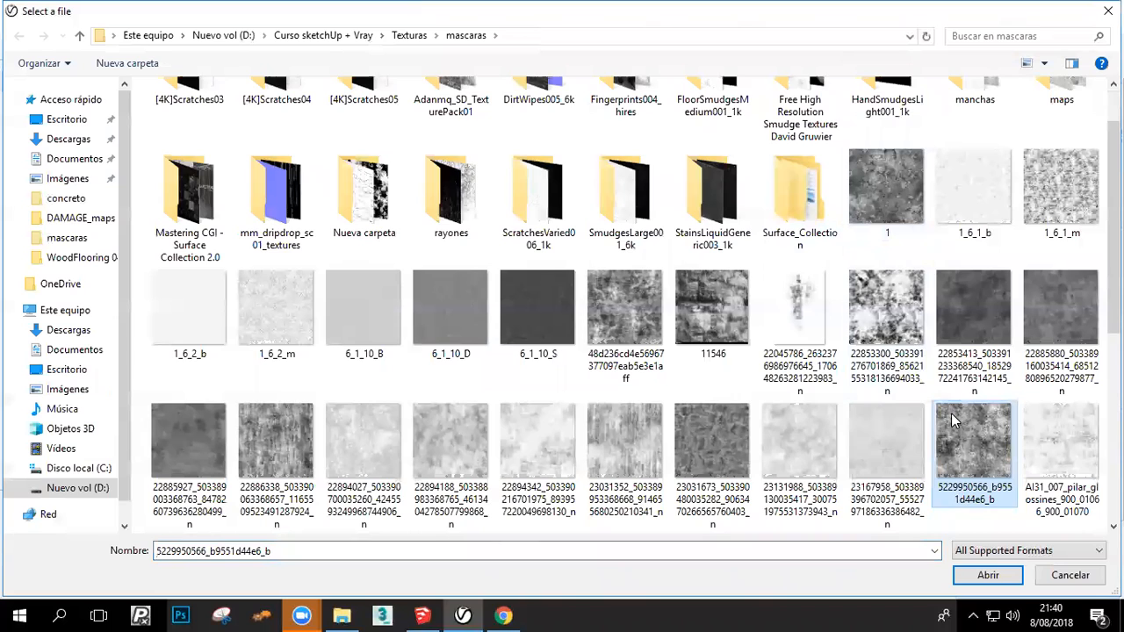
pyautogui.doubleClick(964, 430)
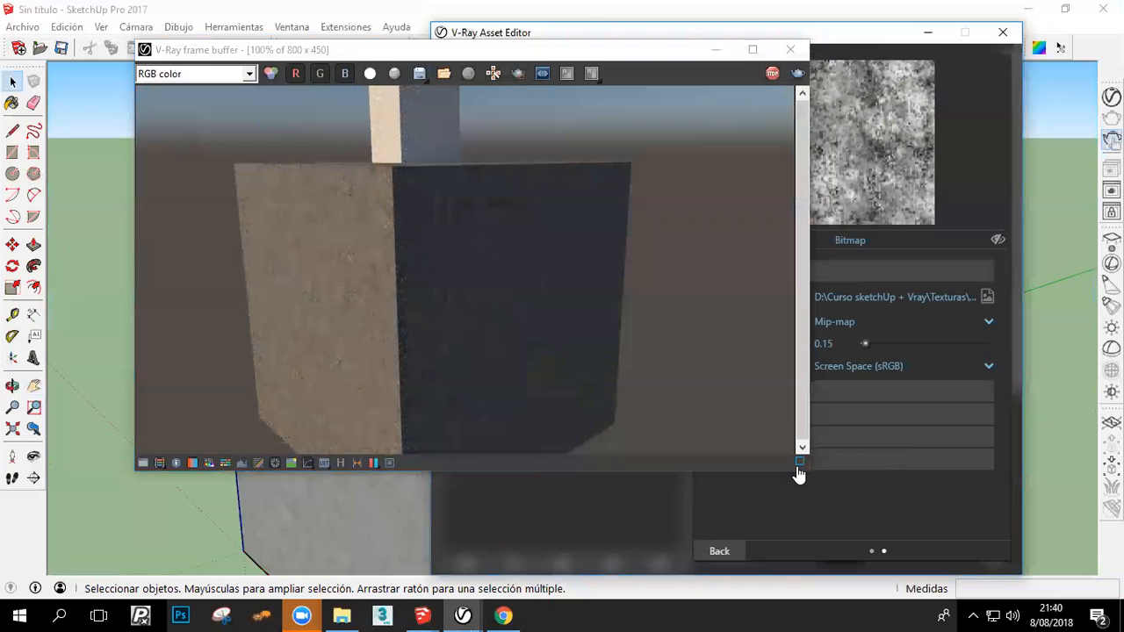
pyautogui.click(740, 551)
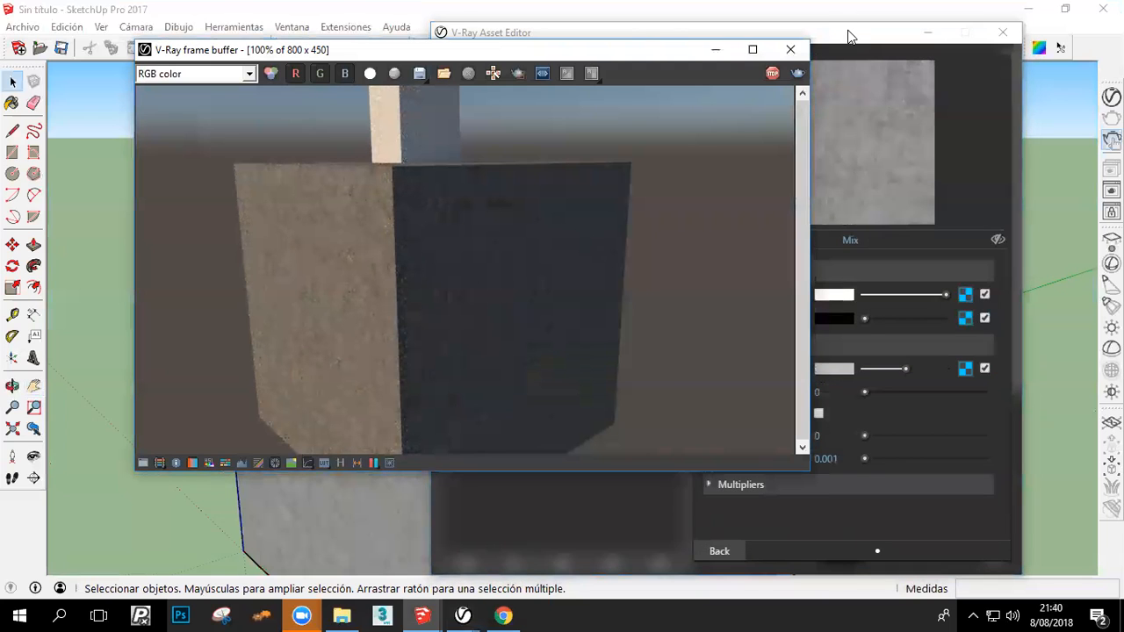
# View the block's top surface from above at close range to examine the masked concrete mix in the render
pyautogui.moveTo(920, 318)
pyautogui.mouseDown(button='middle')
pyautogui.moveTo(934, 359)
pyautogui.moveTo(919, 466)
pyautogui.moveTo(922, 447)
pyautogui.mouseUp(button='middle')
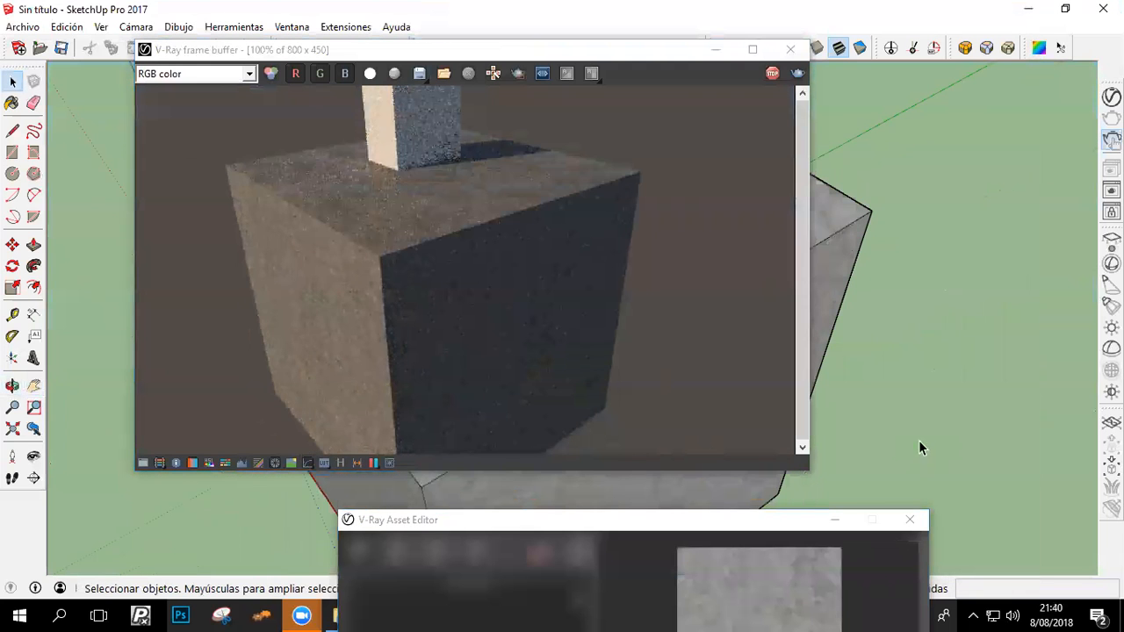
pyautogui.scroll(3, 813, 216)
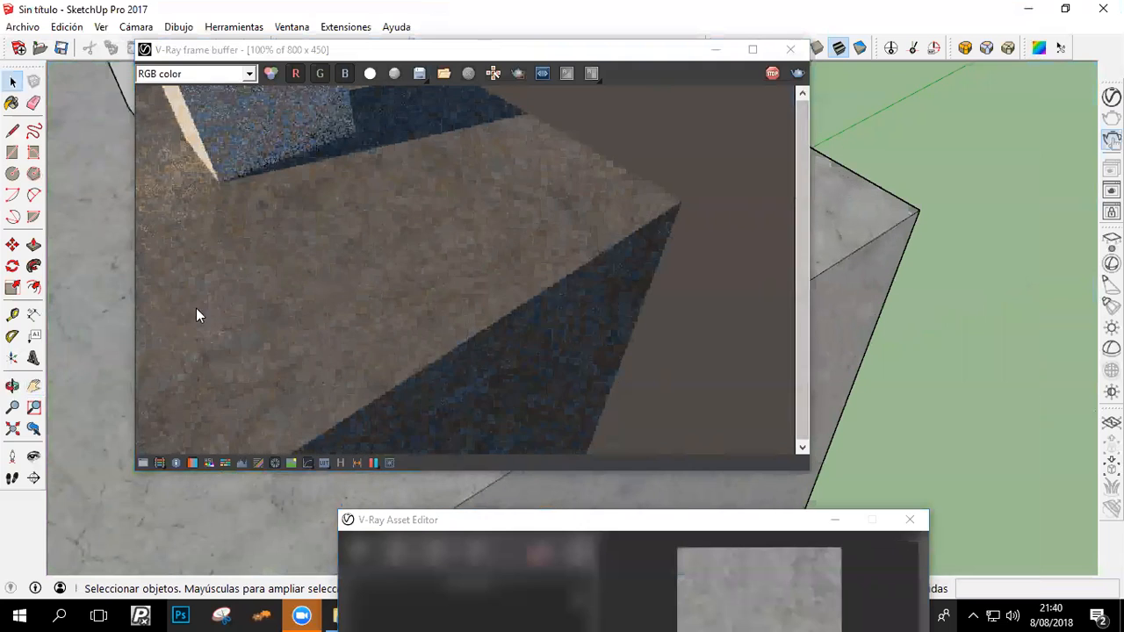
pyautogui.click(34, 386)
pyautogui.moveTo(105, 372); pyautogui.dragTo(401, 313)
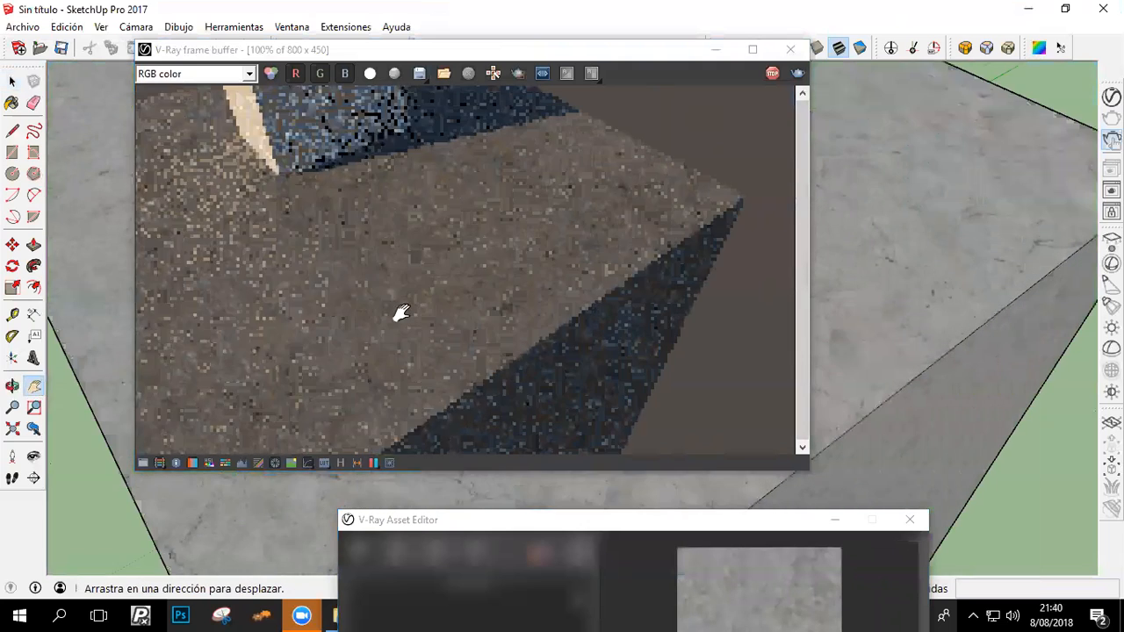
pyautogui.click(383, 282)
pyautogui.scroll(2, 388, 288)
pyautogui.scroll(-3, 388, 288)
pyautogui.scroll(1, 388, 288)
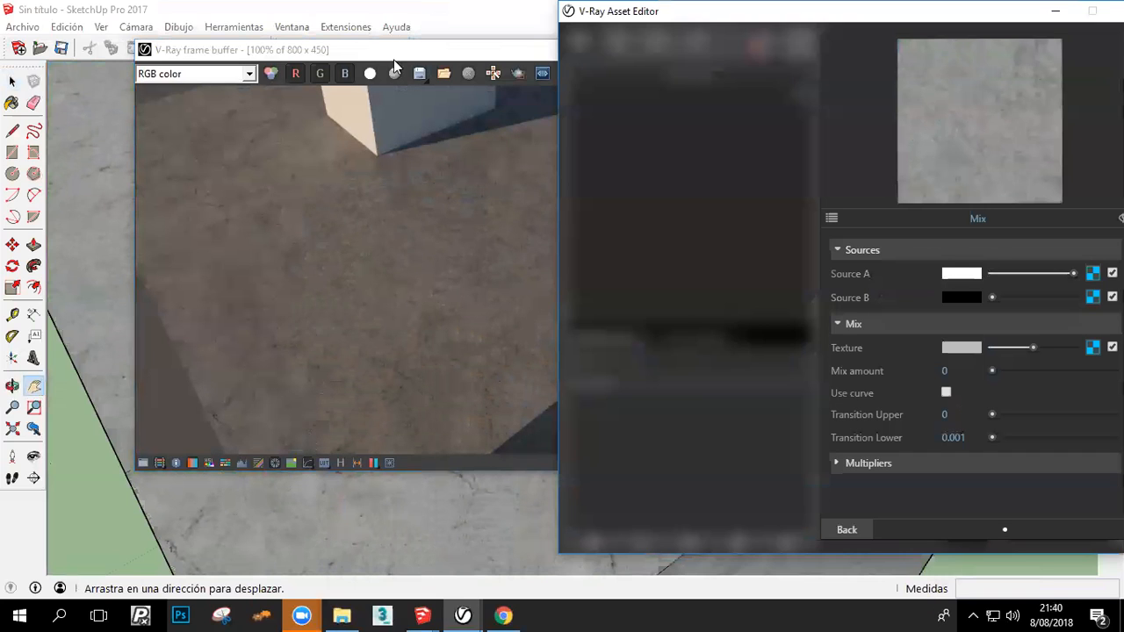
# Move the frame buffer clear of the Asset Editor and set the Gamma of the diffuse Mix's Source B bitmap to 0.15
pyautogui.moveTo(394, 60); pyautogui.dragTo(270, 63)
pyautogui.click(848, 529)
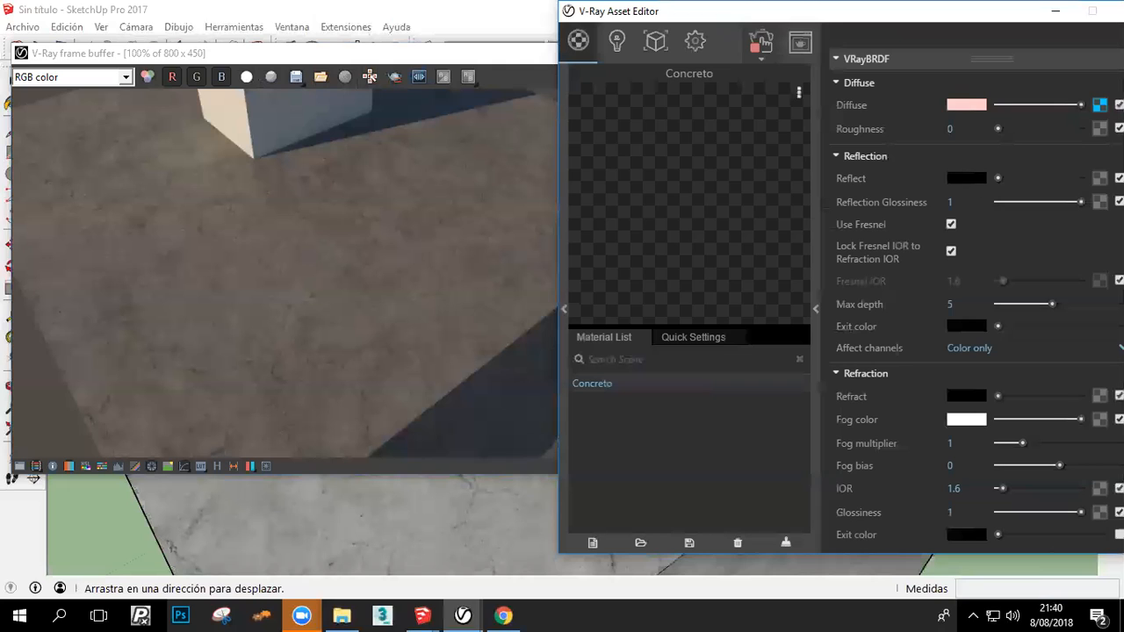
pyautogui.click(1099, 105)
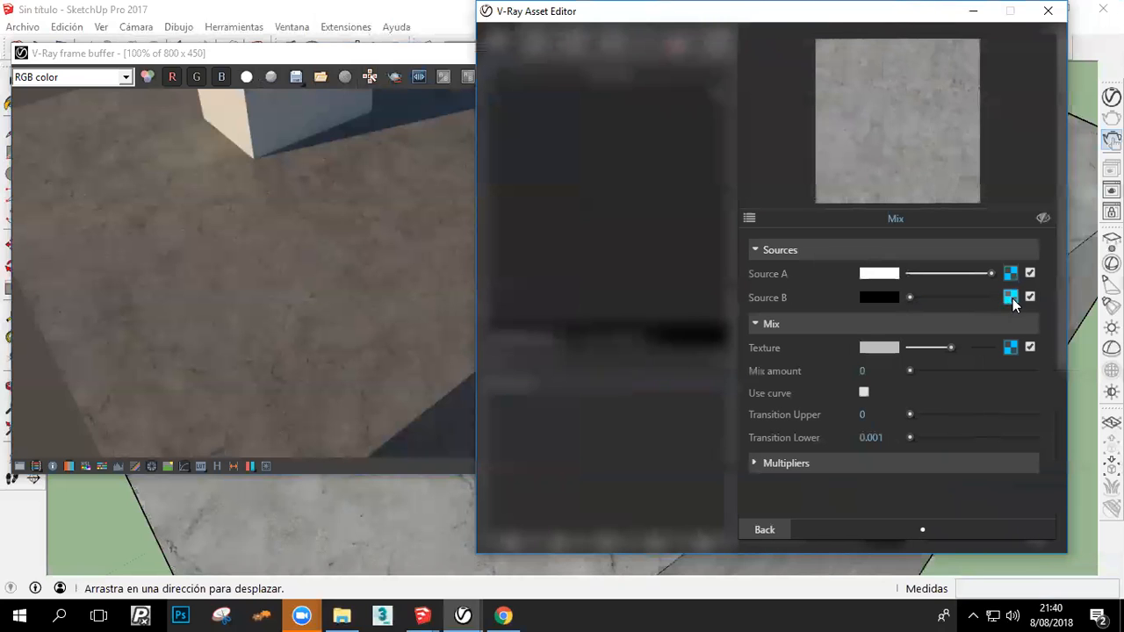
pyautogui.click(1010, 298)
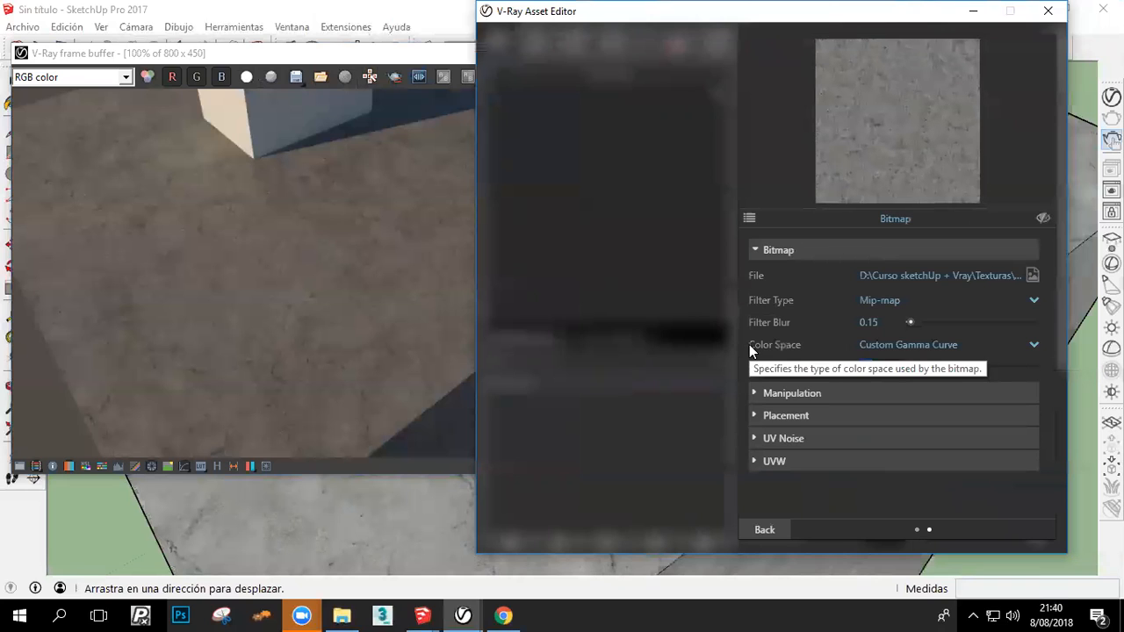
pyautogui.press('BackSpace')
pyautogui.write('0.15')
pyautogui.press('Return')
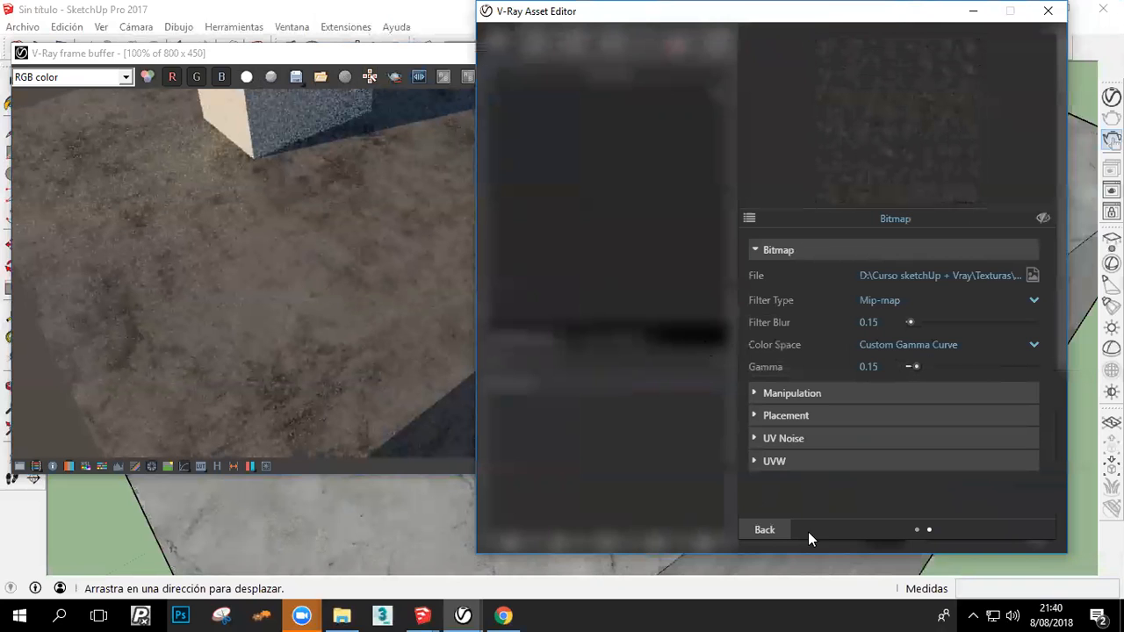
# Return to the Concreto material's main settings and bring the frame buffer to the front to check the stained surface
pyautogui.click(774, 530)
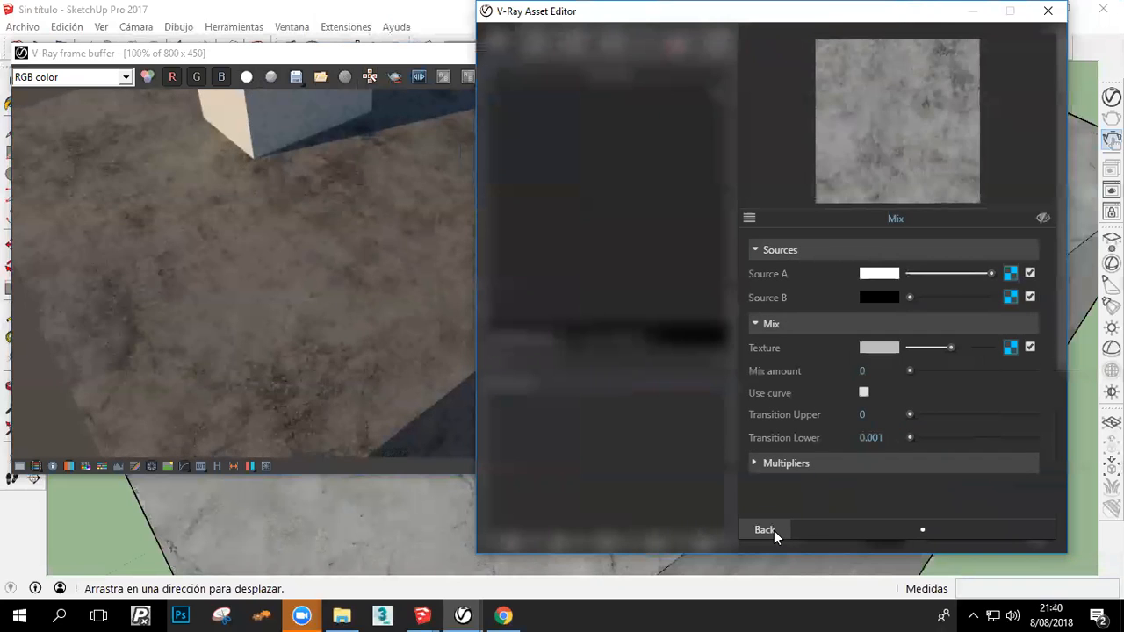
pyautogui.click(773, 531)
pyautogui.click(413, 322)
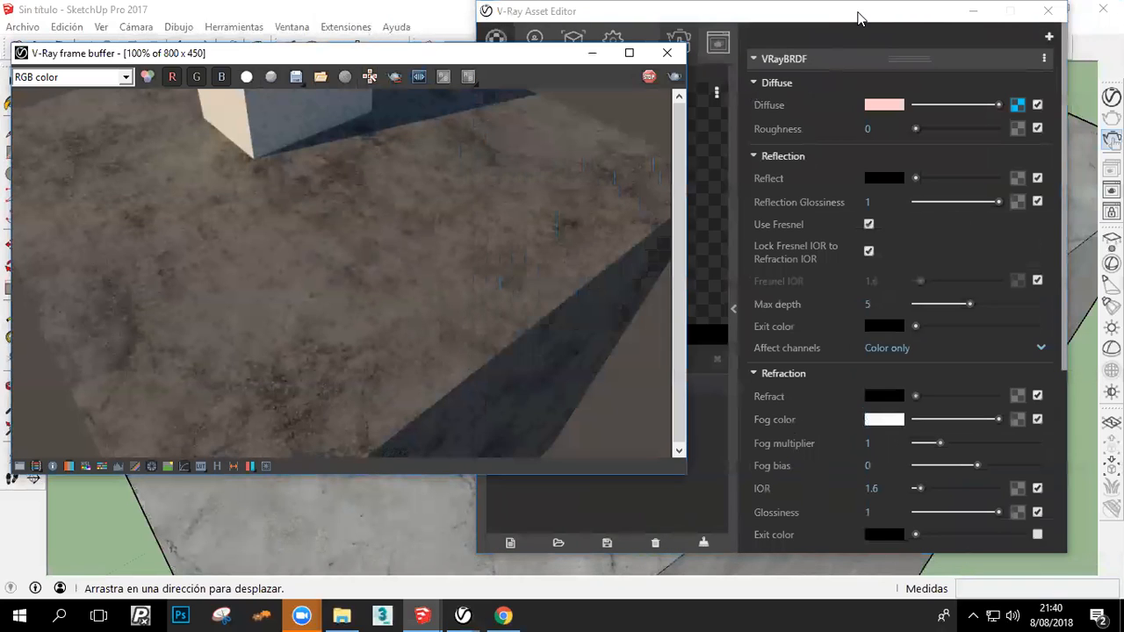
# View the block from a lower angle to examine the stained concrete on its side faces in the render
pyautogui.moveTo(858, 17); pyautogui.dragTo(887, 72)
pyautogui.moveTo(334, 482)
pyautogui.mouseDown(button='middle')
pyautogui.moveTo(309, 389)
pyautogui.moveTo(362, 398)
pyautogui.moveTo(377, 431)
pyautogui.moveTo(343, 522)
pyautogui.moveTo(293, 539)
pyautogui.moveTo(414, 394)
pyautogui.moveTo(364, 519)
pyautogui.mouseUp(button='middle')
pyautogui.moveTo(459, 519)
pyautogui.mouseDown(button='middle')
pyautogui.moveTo(509, 457)
pyautogui.moveTo(472, 468)
pyautogui.mouseUp(button='middle')
pyautogui.moveTo(248, 489)
pyautogui.keyDown('shift'); pyautogui.mouseDown(button='middle')
pyautogui.moveTo(284, 509)
pyautogui.moveTo(392, 506)
pyautogui.moveTo(377, 547)
pyautogui.moveTo(430, 518)
pyautogui.mouseUp(button='middle'); pyautogui.keyUp('shift')
pyautogui.click(510, 235)
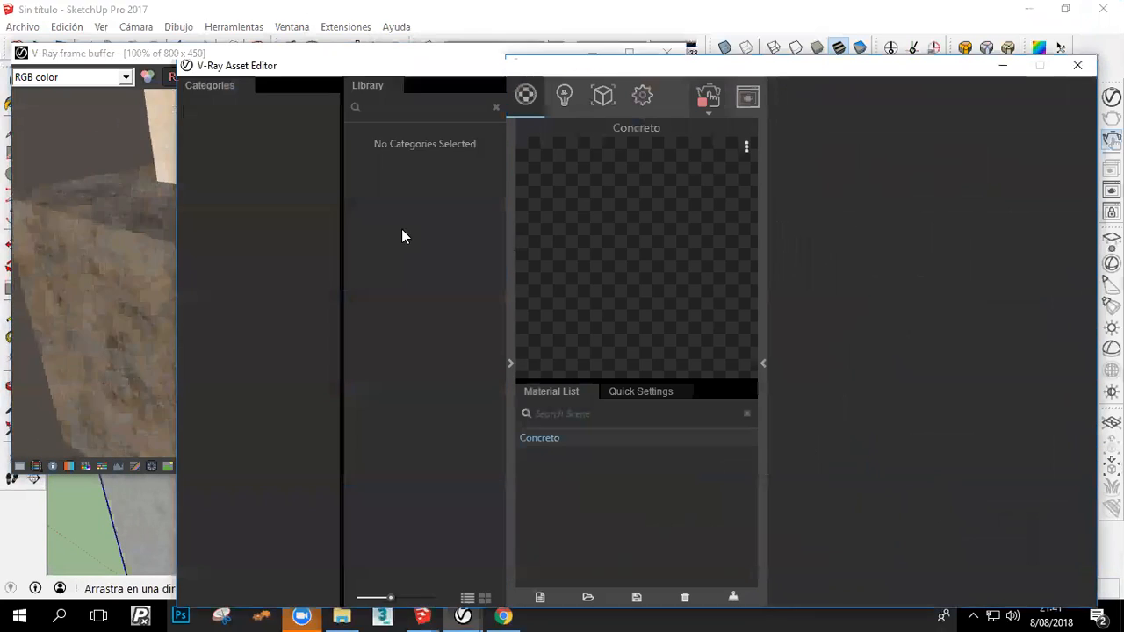
pyautogui.click(511, 314)
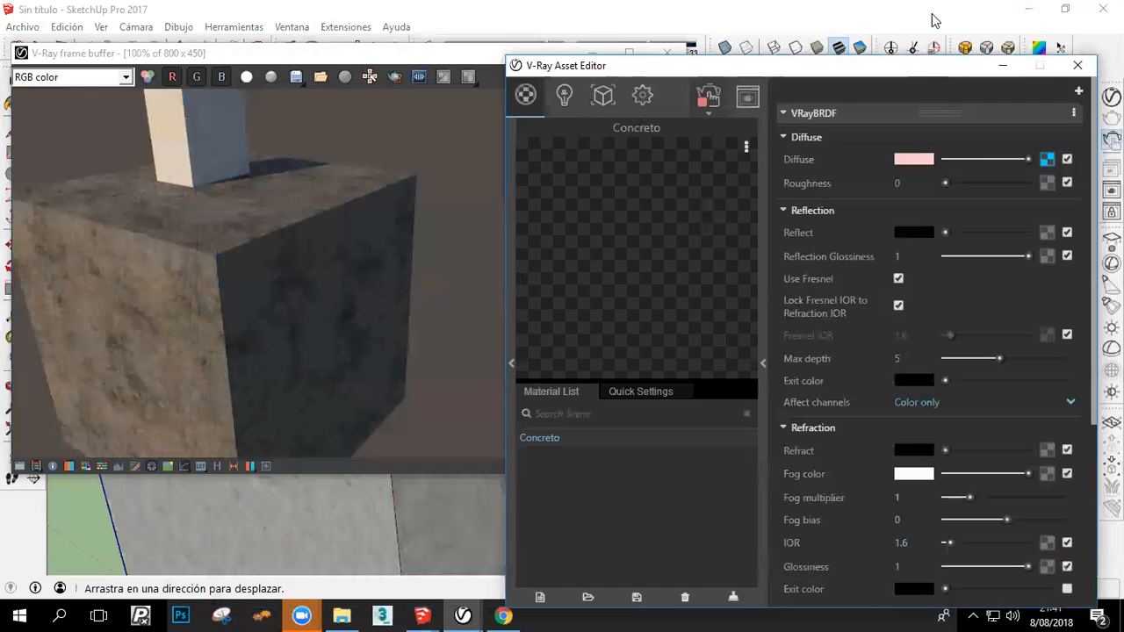
# Reopen the Asset Editor and delete the Concreto material from the scene
pyautogui.click(1078, 65)
pyautogui.click(1112, 96)
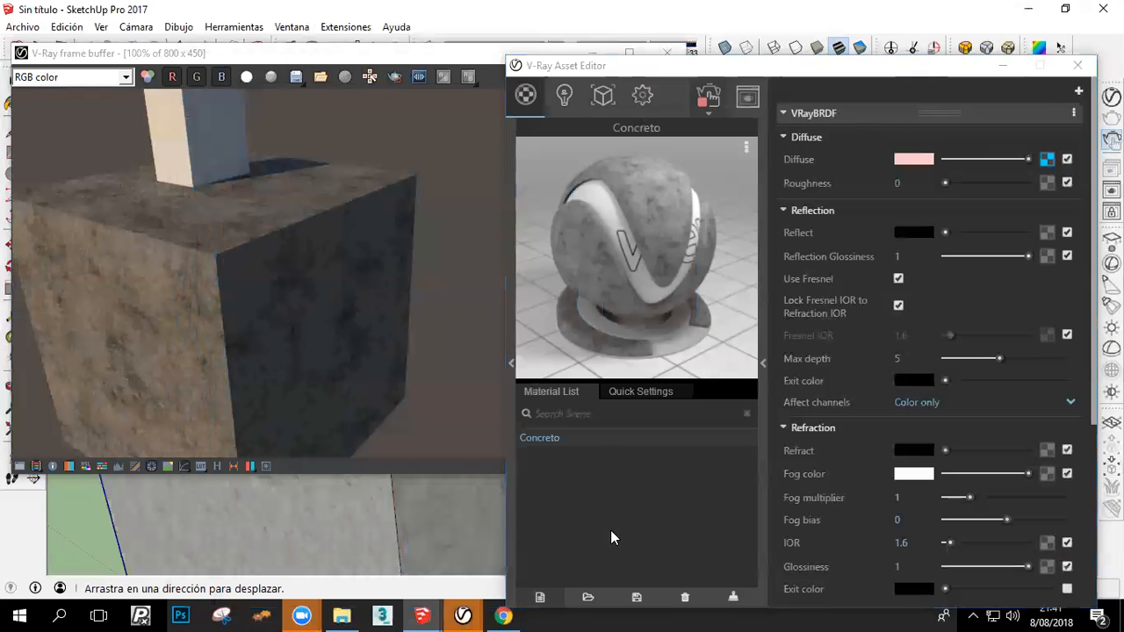
pyautogui.click(685, 597)
# Create a Blend material and apply it to the large block
pyautogui.click(540, 597)
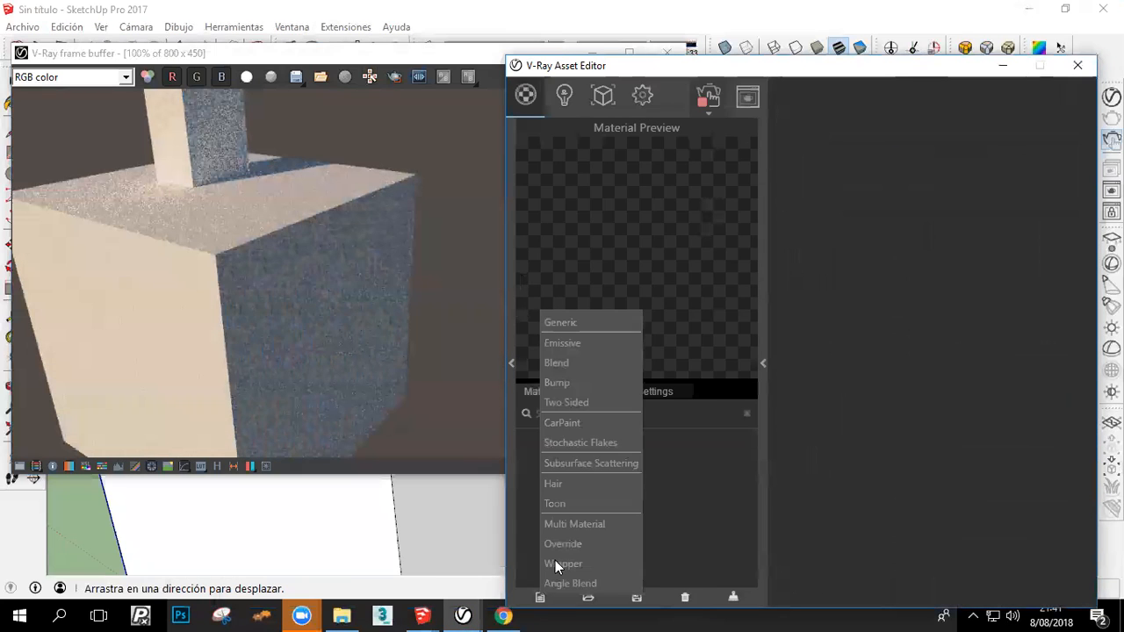
pyautogui.click(589, 365)
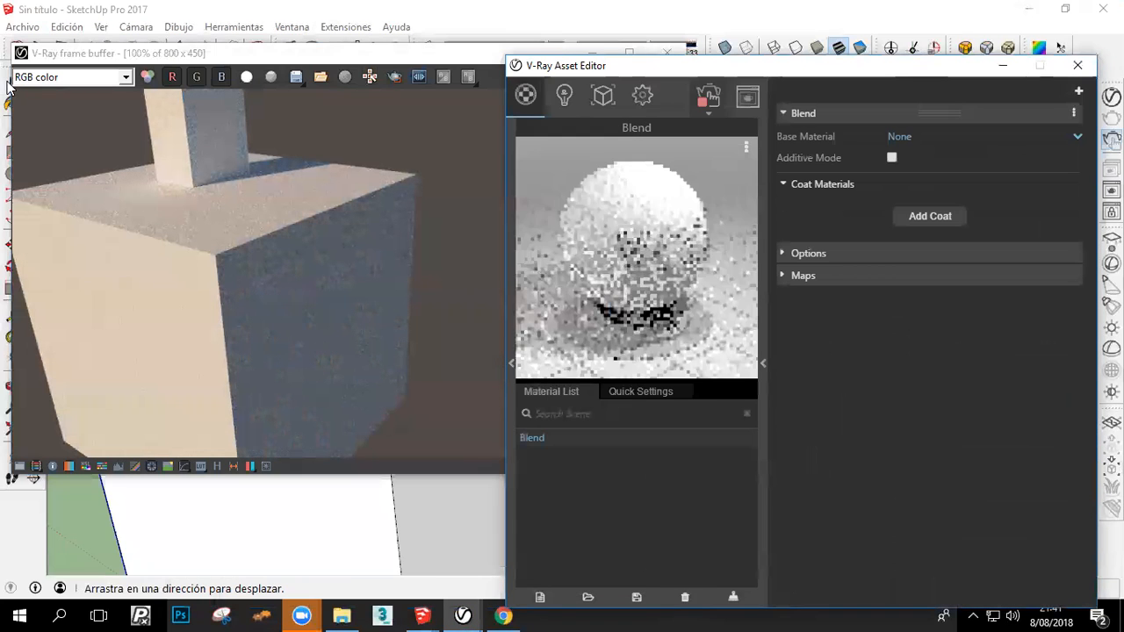
pyautogui.rightClick(588, 436)
pyautogui.click(632, 299)
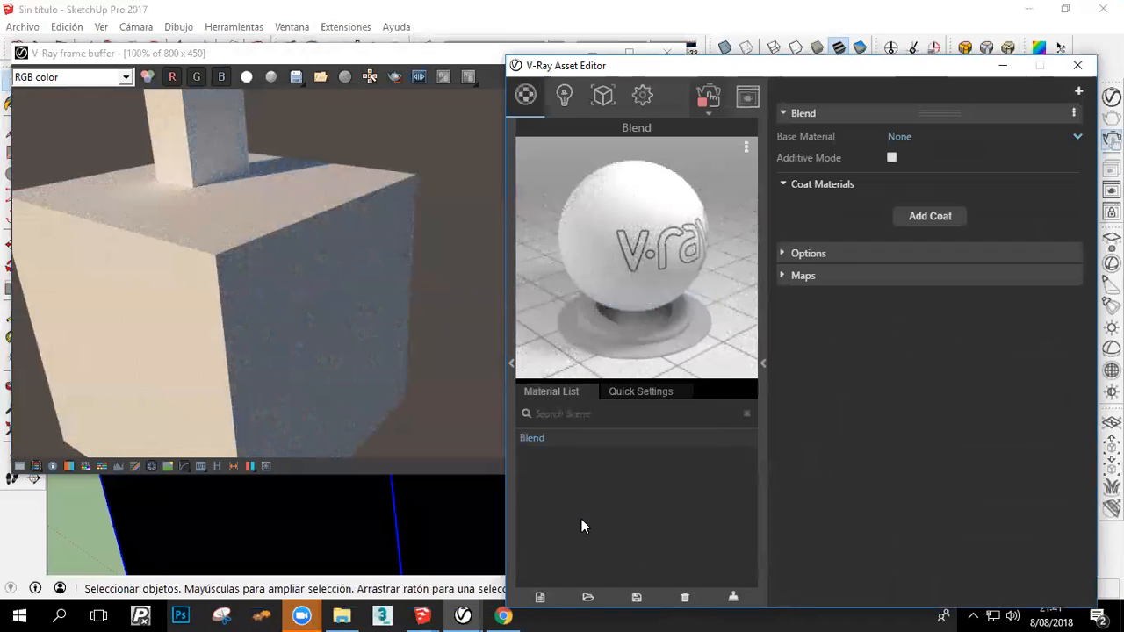
# Add two new Generic materials to the material list
pyautogui.click(540, 597)
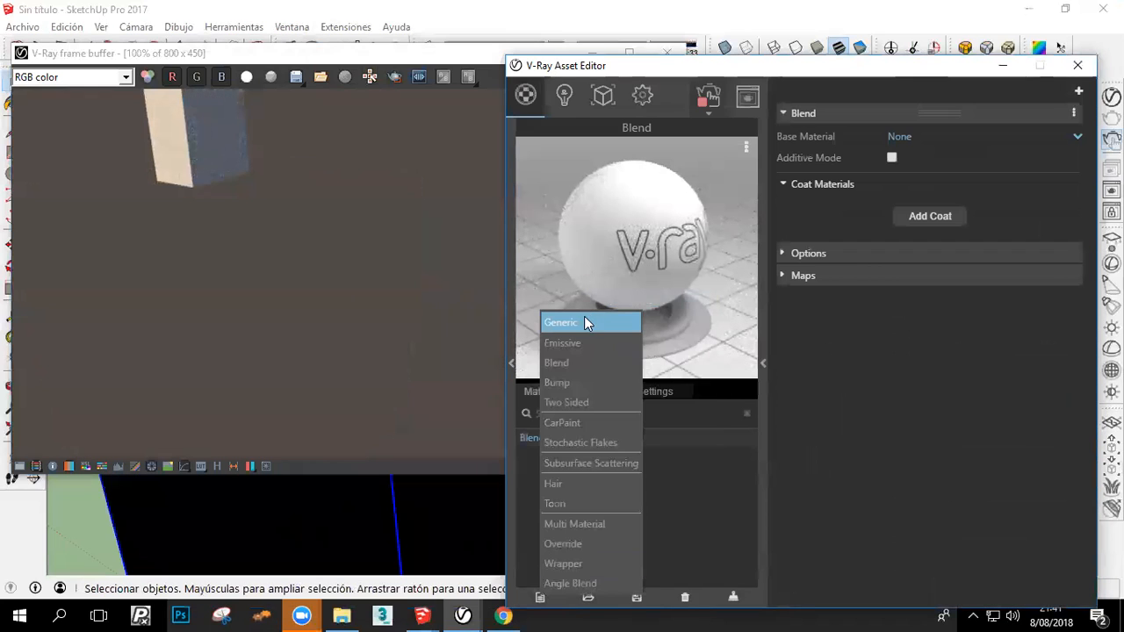
pyautogui.click(584, 321)
pyautogui.click(542, 598)
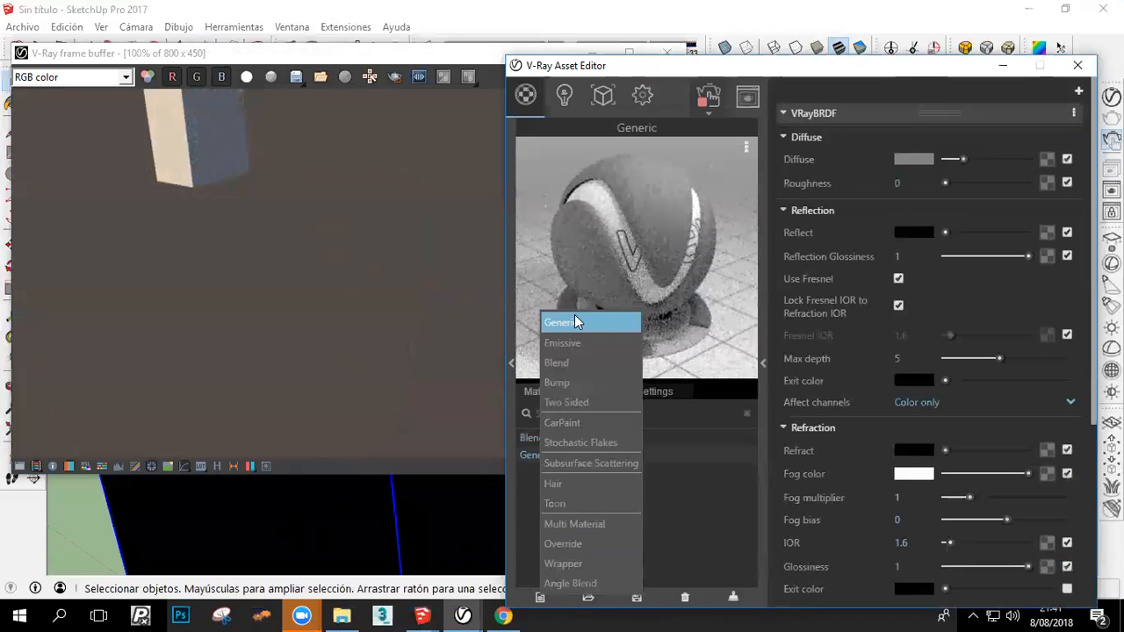
pyautogui.click(574, 316)
# Set the Blend material's Base Material to Generic and add one coat, Coat 0, using Generic1
pyautogui.click(546, 436)
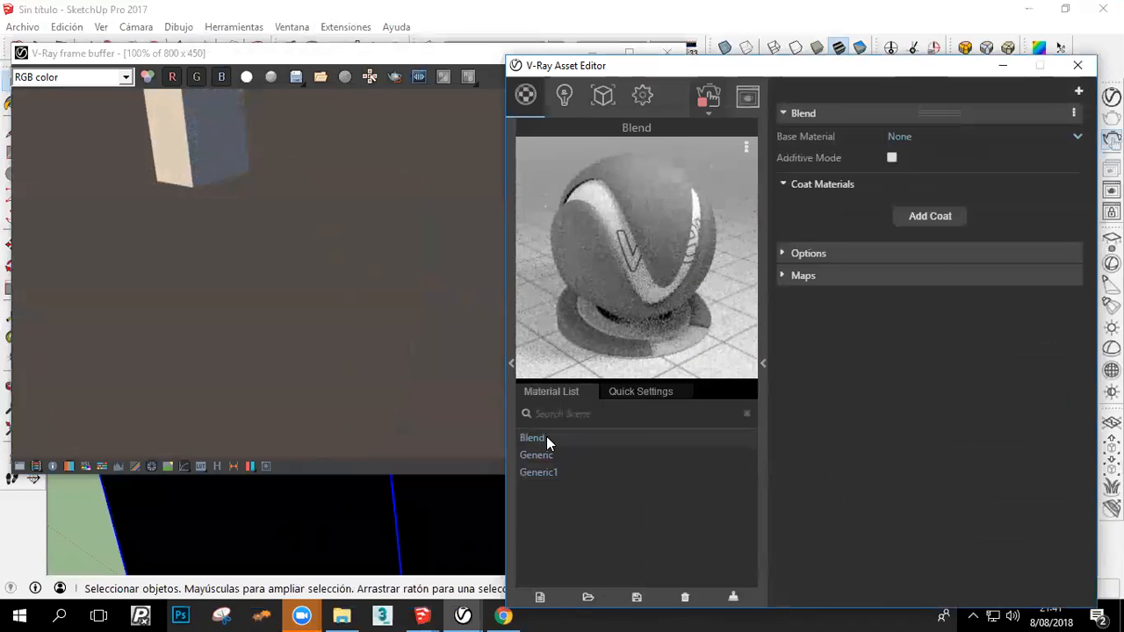
pyautogui.click(912, 131)
pyautogui.click(916, 183)
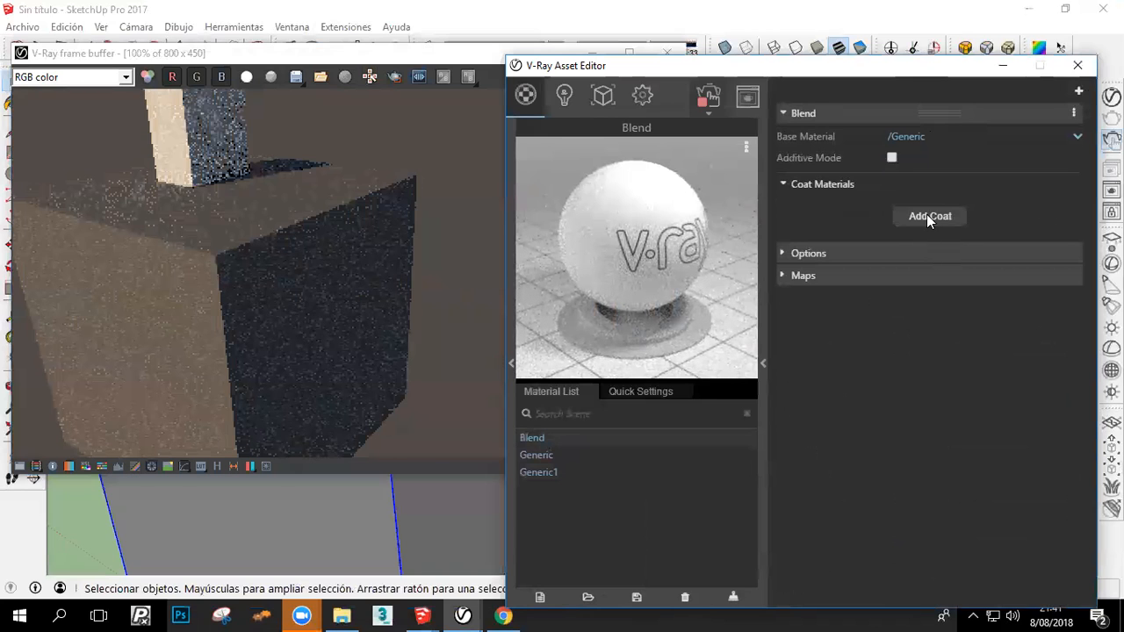
pyautogui.click(926, 214)
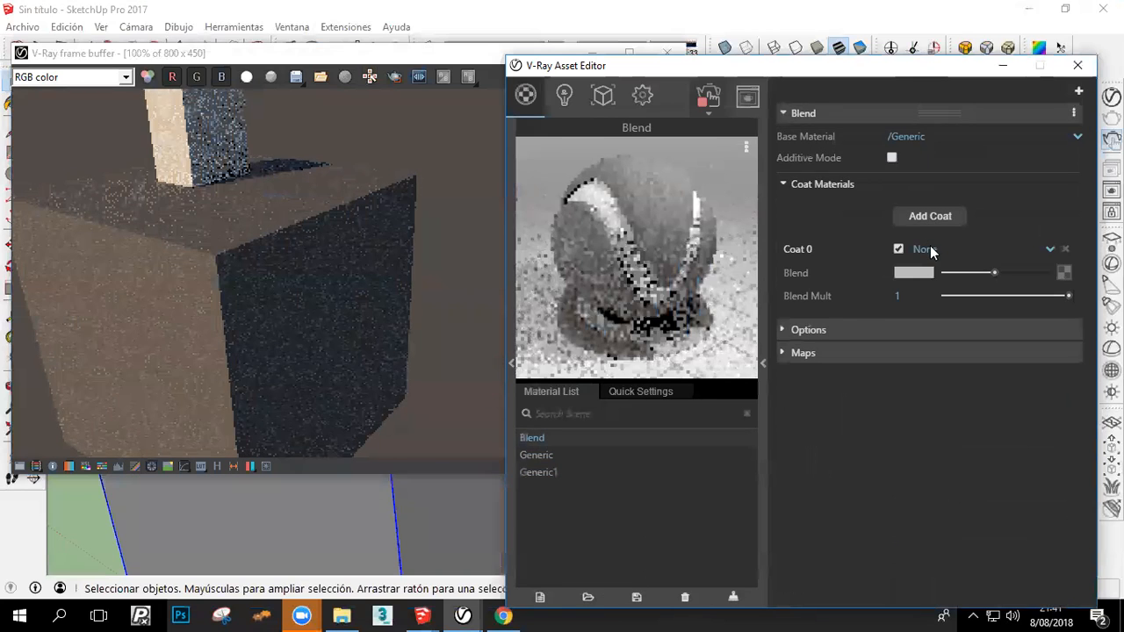
pyautogui.click(929, 250)
pyautogui.click(931, 312)
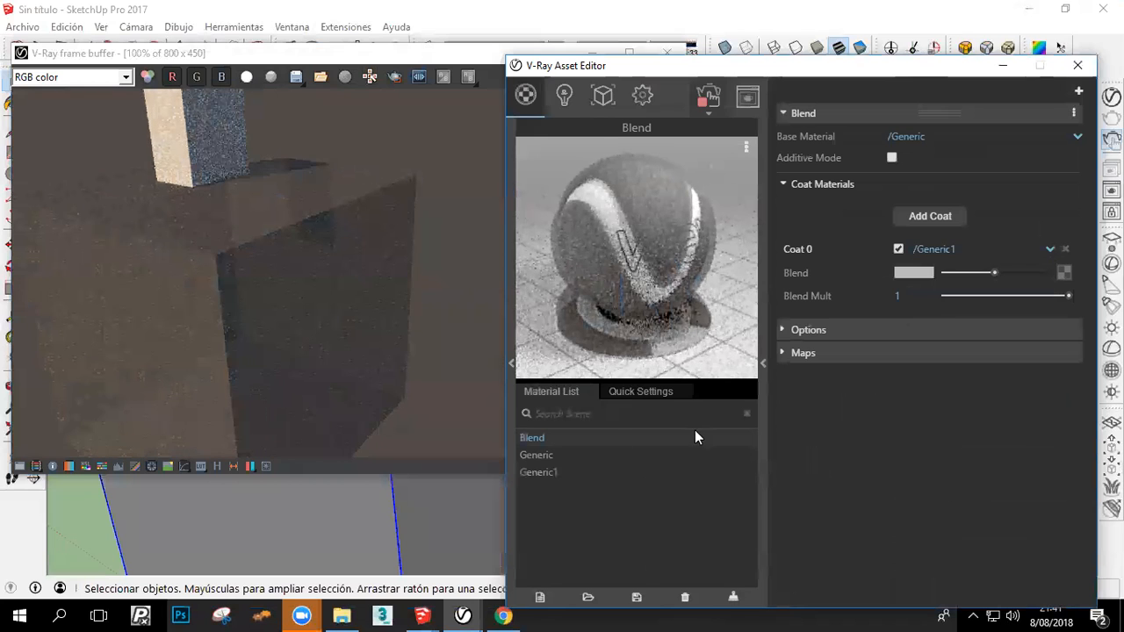
# Load a concrete bitmap from the concreto texture folder as the Generic material's Diffuse texture
pyautogui.click(546, 454)
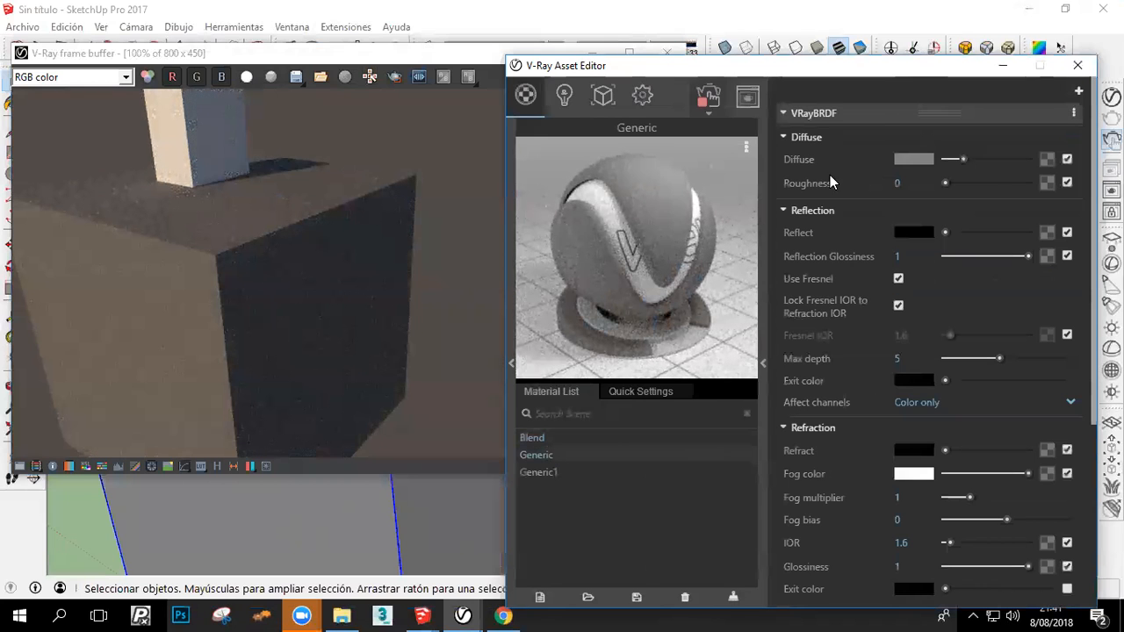
pyautogui.moveTo(839, 66); pyautogui.dragTo(801, 17)
pyautogui.click(1012, 111)
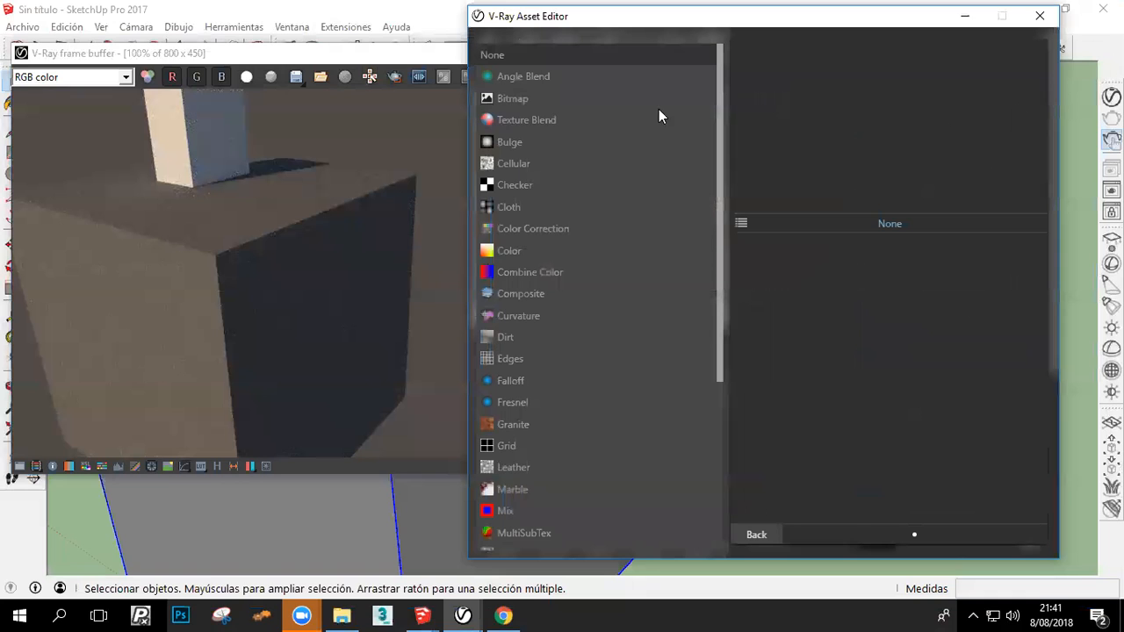
pyautogui.click(568, 100)
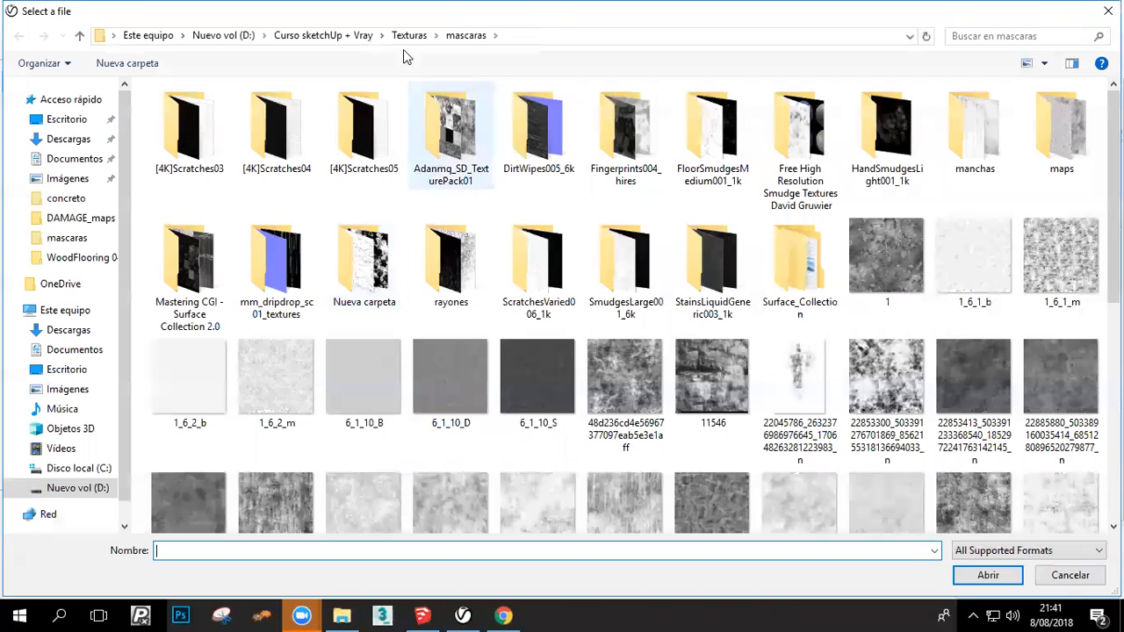
pyautogui.click(409, 36)
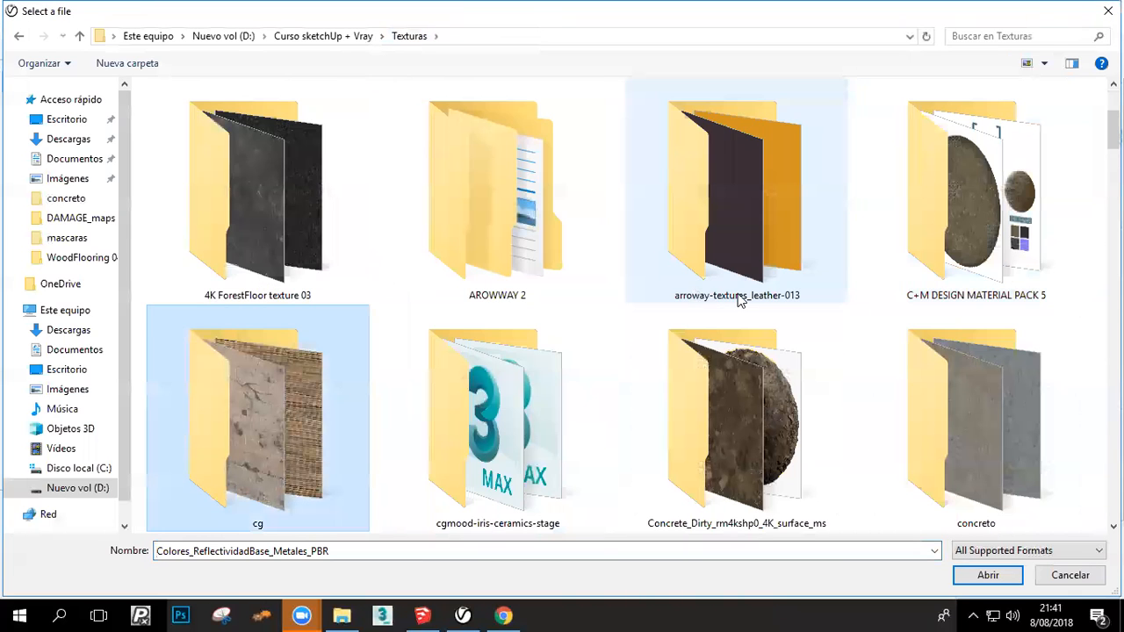
pyautogui.doubleClick(943, 412)
pyautogui.doubleClick(181, 382)
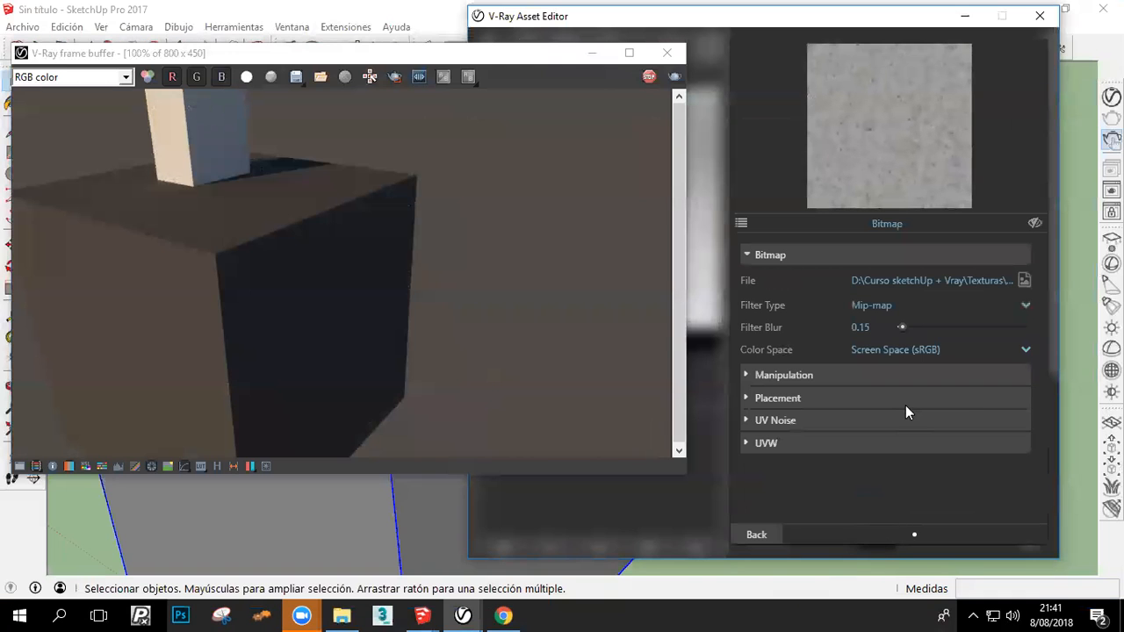
pyautogui.click(757, 535)
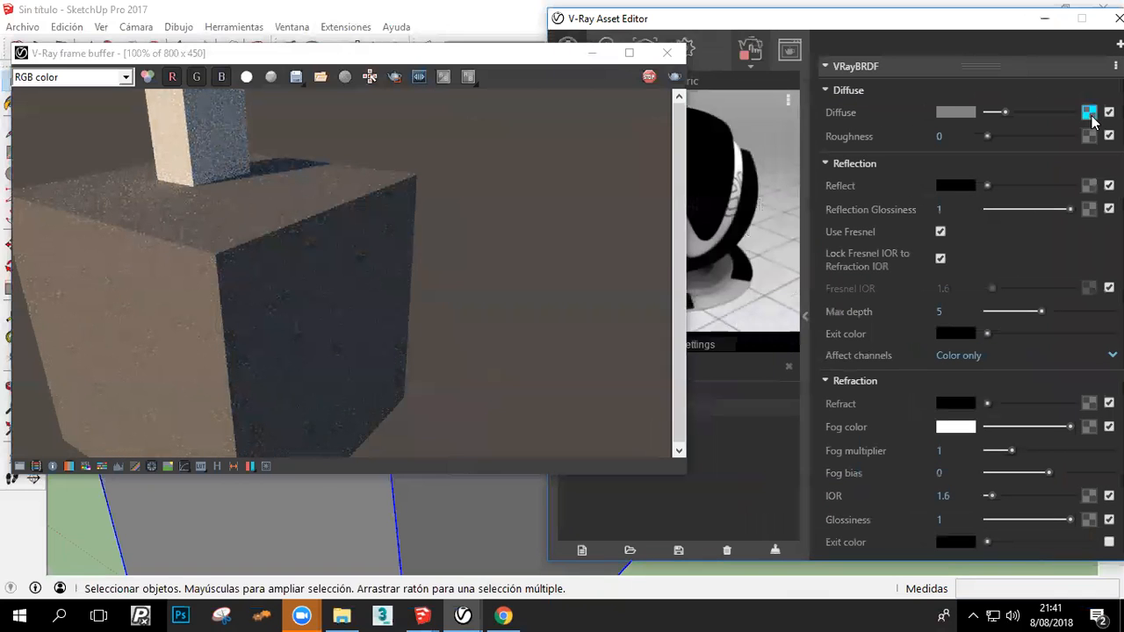
pyautogui.click(1088, 112)
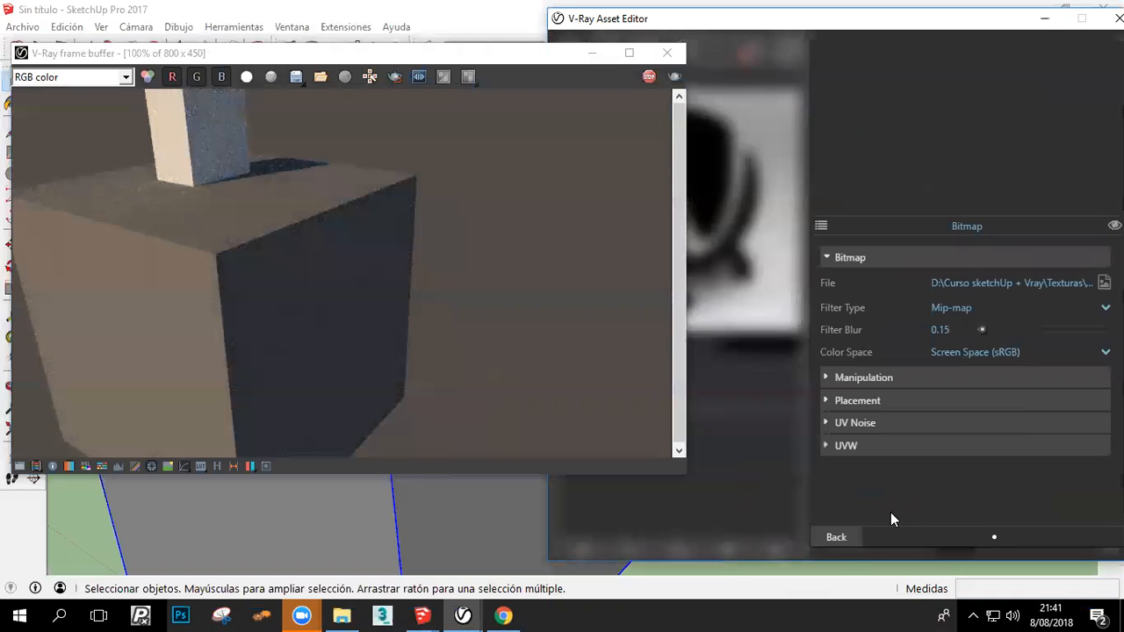
pyautogui.click(838, 537)
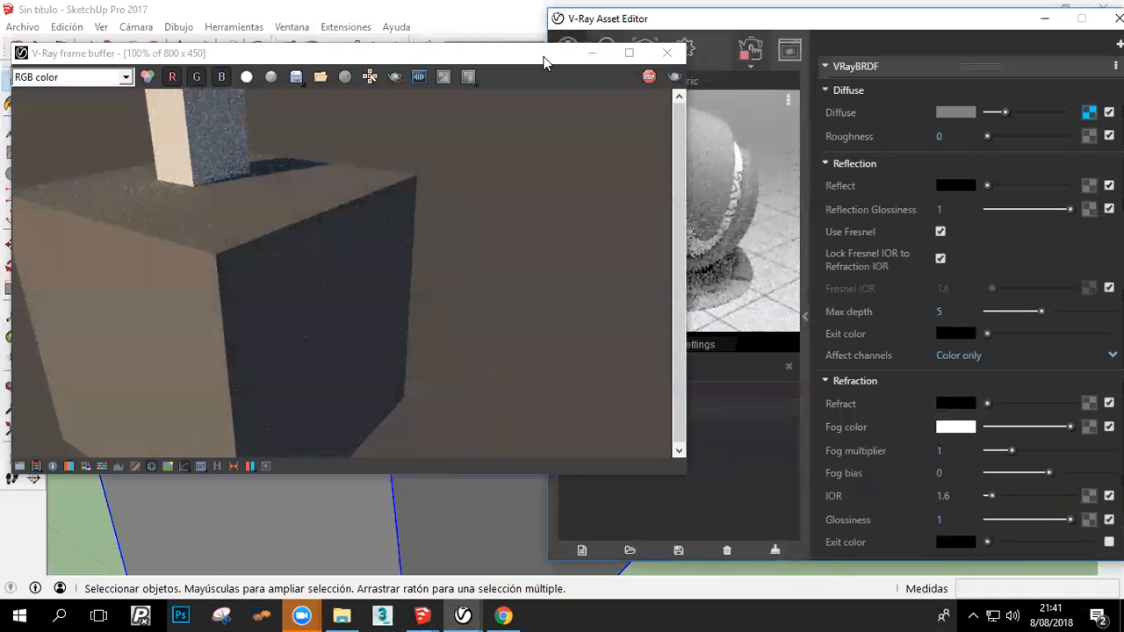
# Copy the Generic material's Diffuse bitmap and paste it into the Diffuse texture slot of Generic1
pyautogui.moveTo(544, 63); pyautogui.dragTo(431, 60)
pyautogui.moveTo(879, 20); pyautogui.dragTo(801, 19)
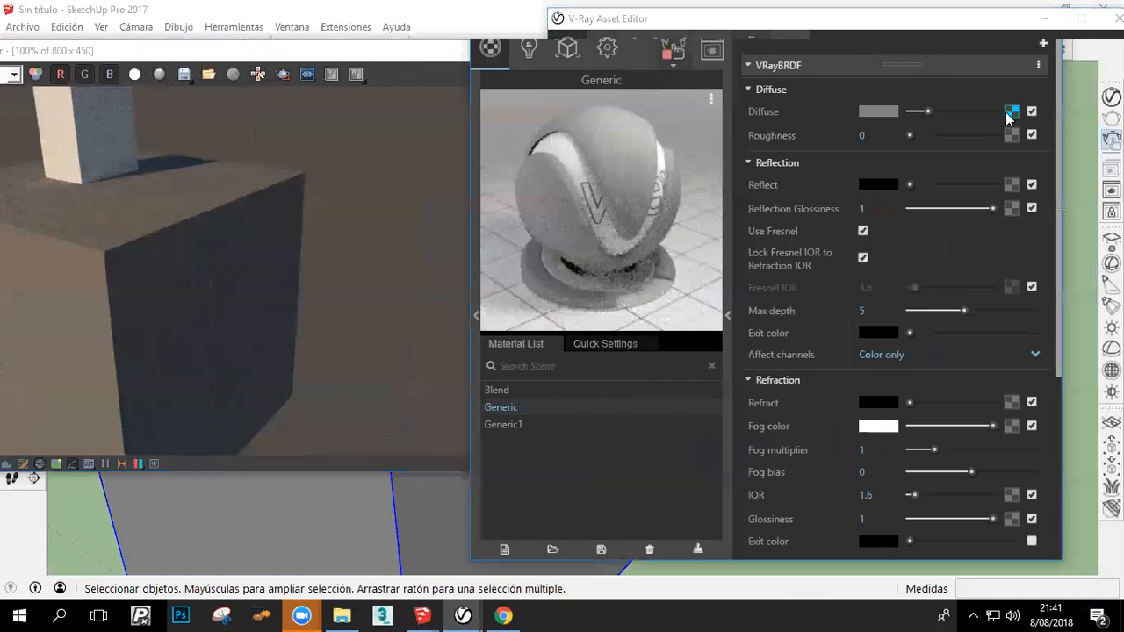
pyautogui.rightClick(1009, 121)
pyautogui.click(966, 117)
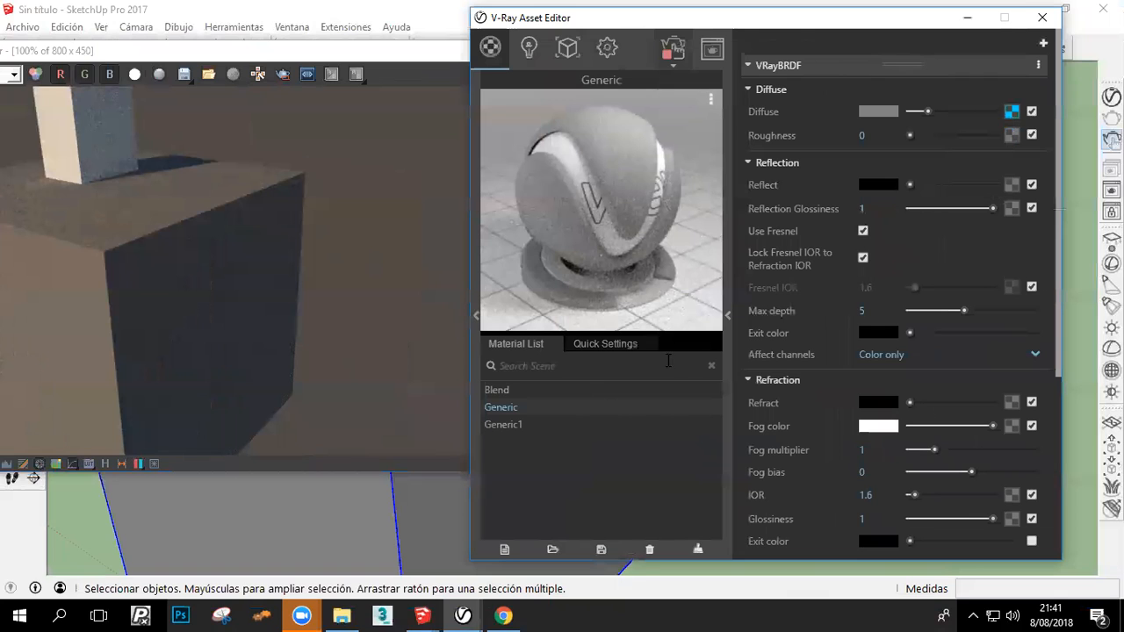
pyautogui.click(542, 422)
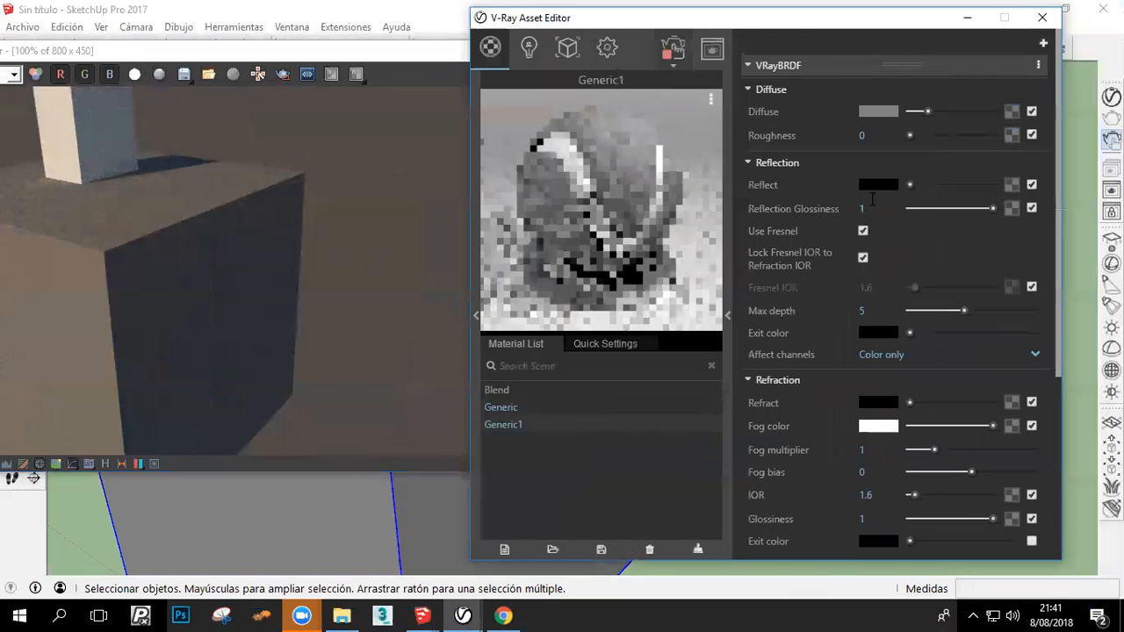
pyautogui.rightClick(1011, 131)
pyautogui.click(994, 125)
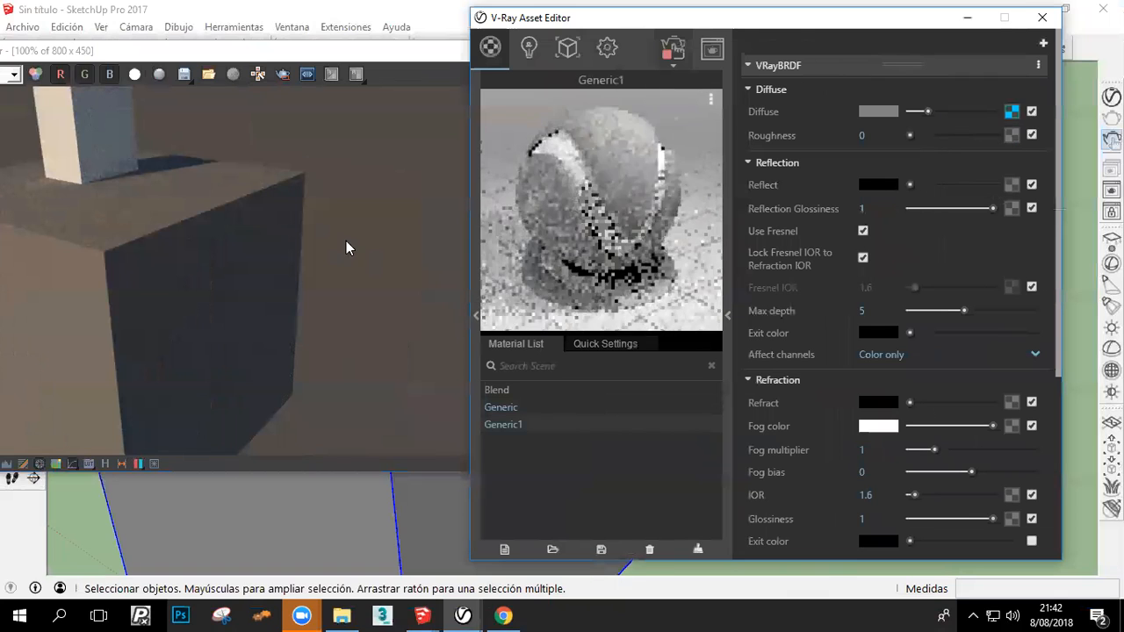
# Inspect the block's concrete surface up close in the render and return to the Blend material's settings
pyautogui.click(89, 228)
pyautogui.scroll(1, 88, 228)
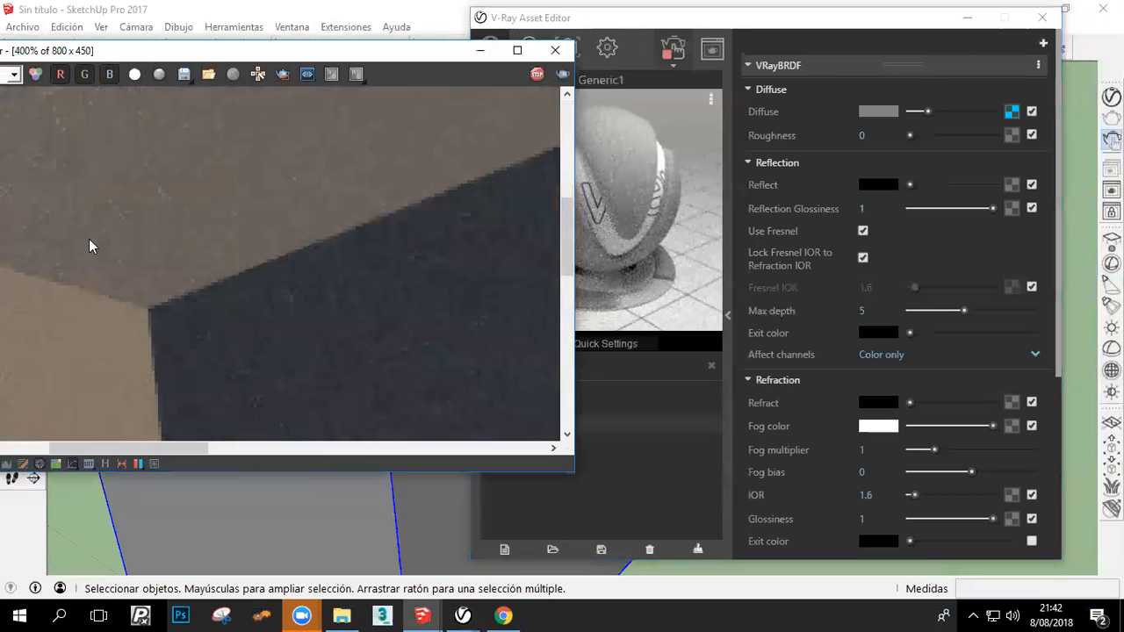
pyautogui.scroll(-1, 89, 243)
pyautogui.click(650, 321)
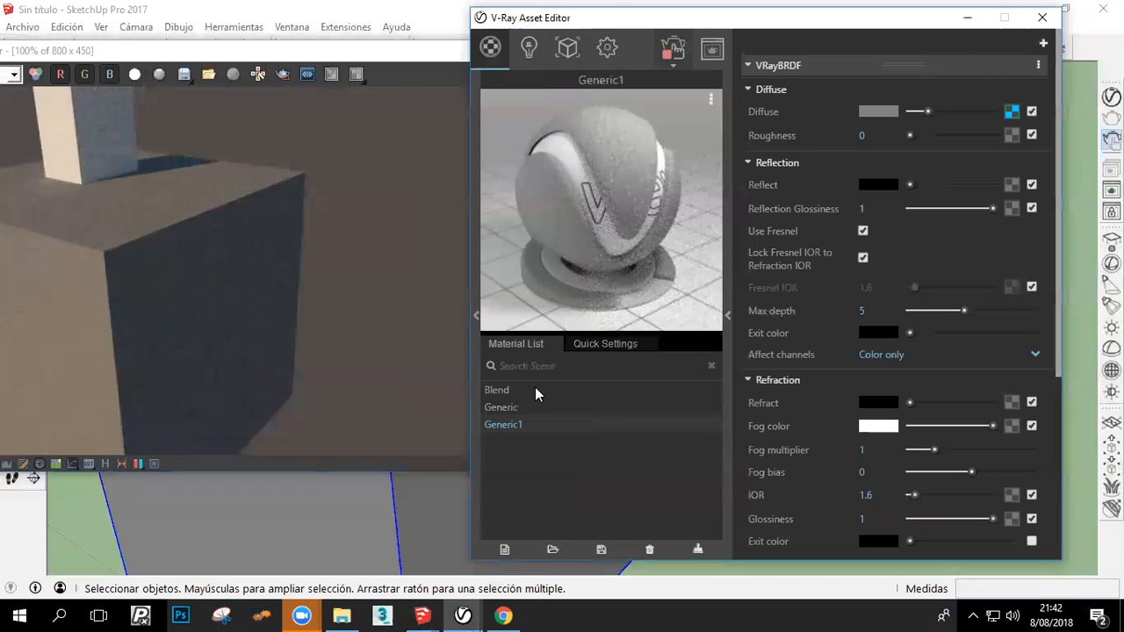
pyautogui.click(533, 388)
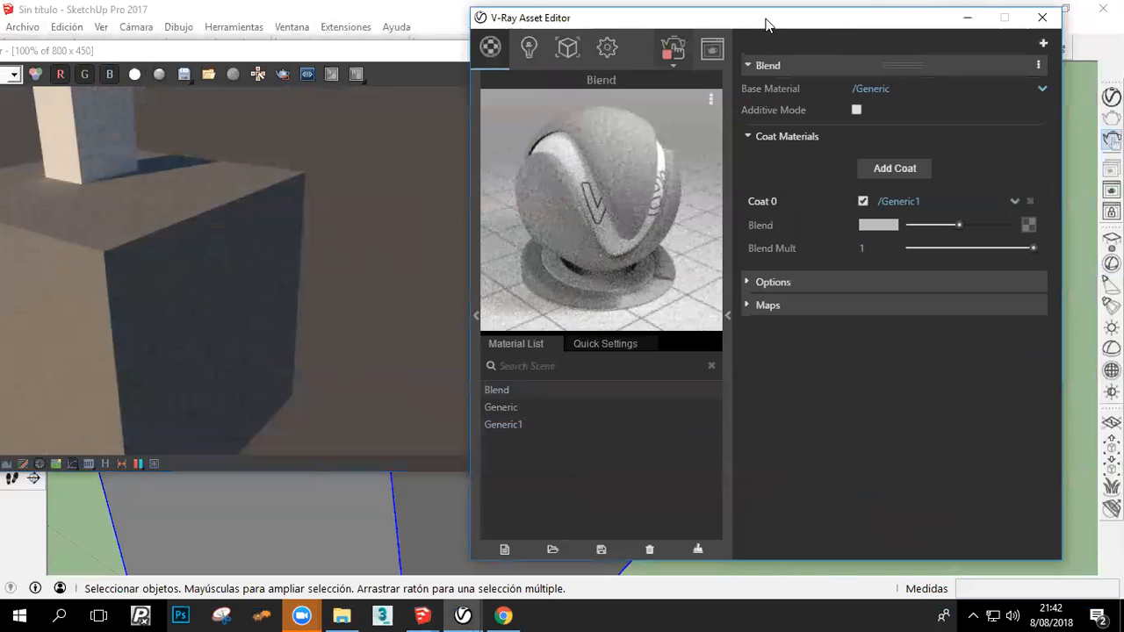
# Move the Asset Editor and frame buffer clear of the model and restart the interactive render
pyautogui.moveTo(766, 23); pyautogui.dragTo(931, 371)
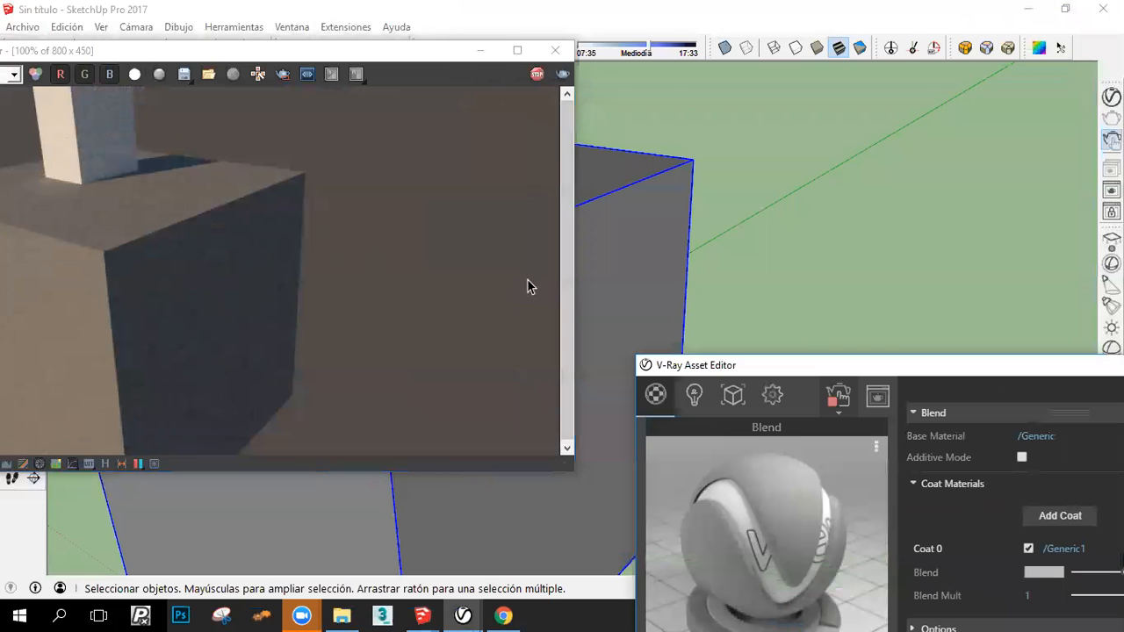
pyautogui.moveTo(447, 50); pyautogui.dragTo(420, 325)
pyautogui.click(569, 136)
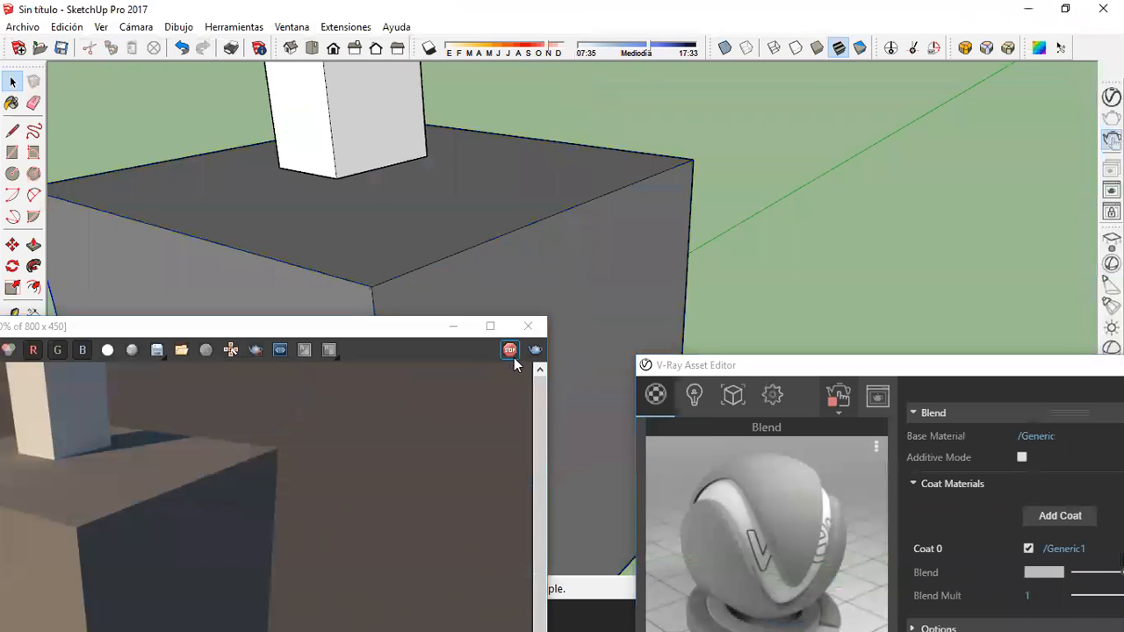
pyautogui.click(513, 356)
pyautogui.click(1111, 141)
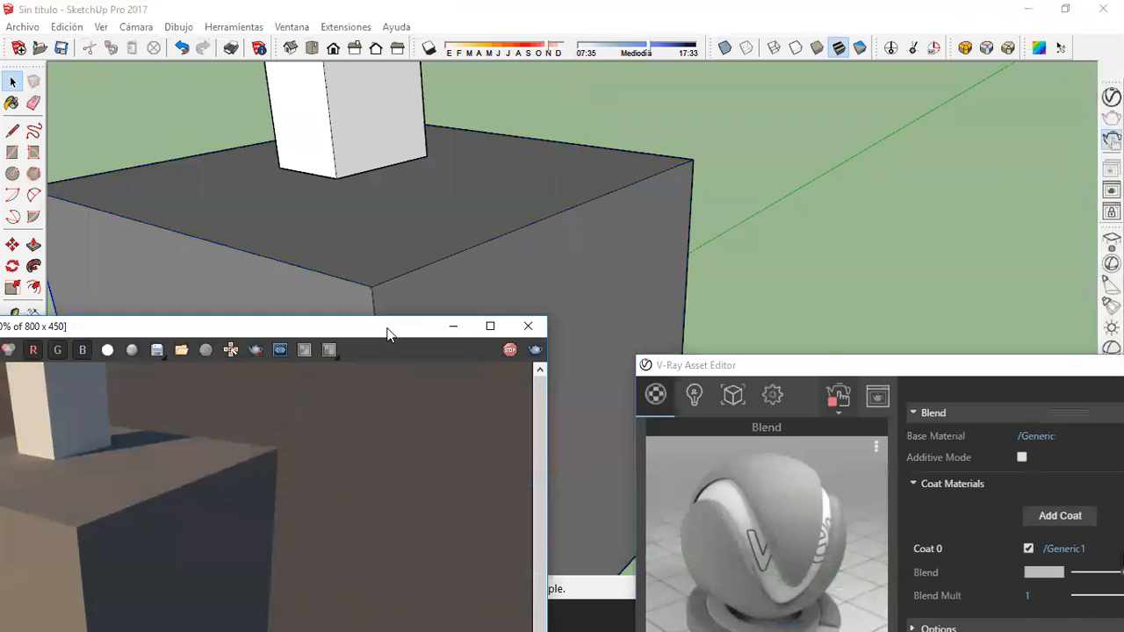
pyautogui.moveTo(387, 329); pyautogui.dragTo(907, 52)
# View the block's top surface at close range to examine the Blend material in the render
pyautogui.moveTo(217, 345); pyautogui.dragTo(203, 411, button='middle')
pyautogui.scroll(4, 414, 316)
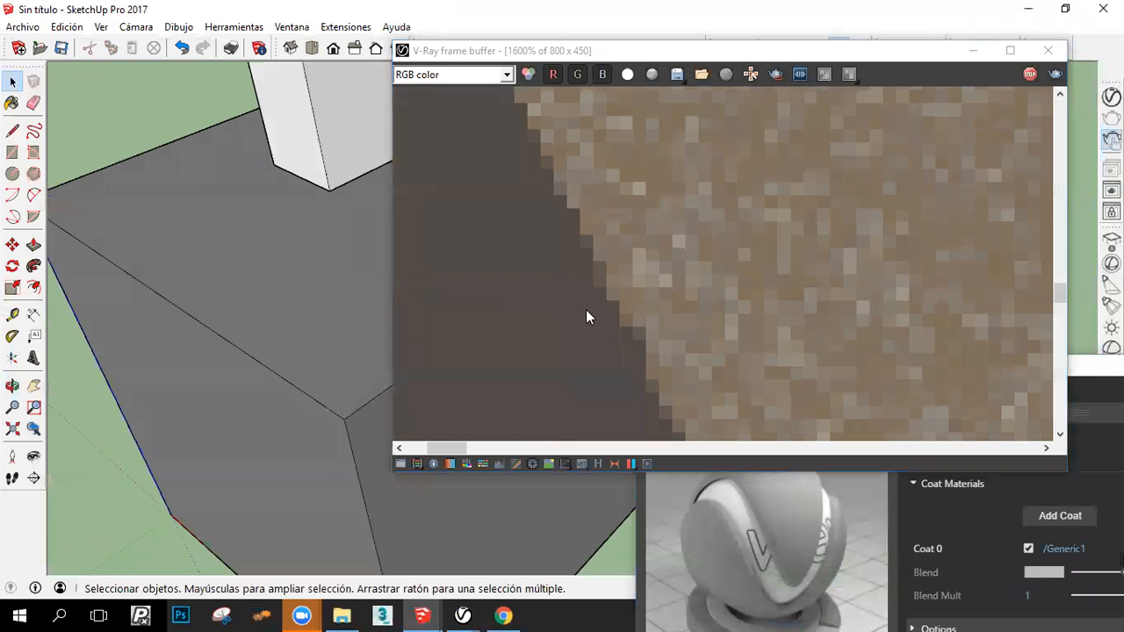
pyautogui.scroll(-4, 586, 316)
pyautogui.scroll(1, 684, 285)
pyautogui.moveTo(281, 293); pyautogui.dragTo(300, 226, button='middle')
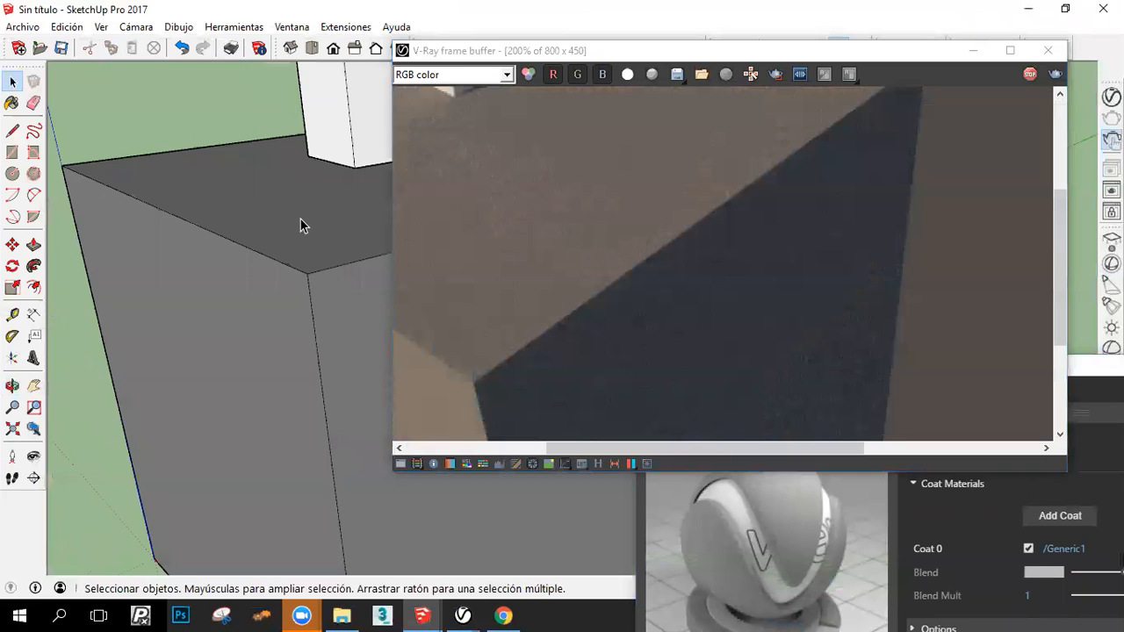
pyautogui.scroll(3, 301, 226)
# Give the Blend material the image "Conrete that is cracked texture seamless" from the concreto folder as its SketchUp texture
pyautogui.click(832, 531)
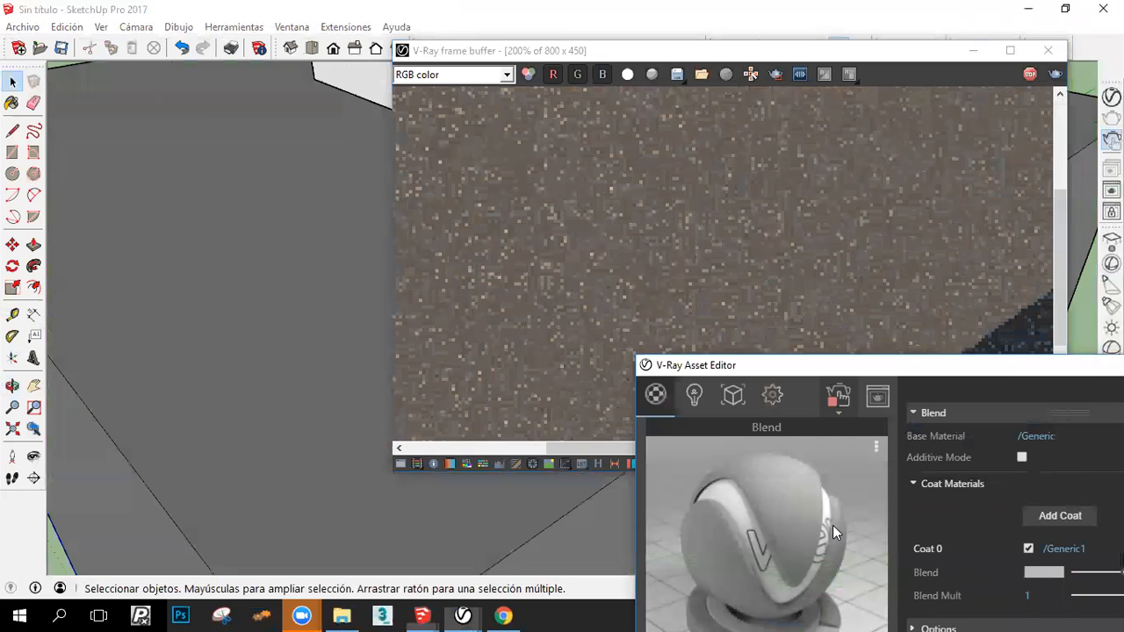
pyautogui.moveTo(743, 369); pyautogui.dragTo(309, 320)
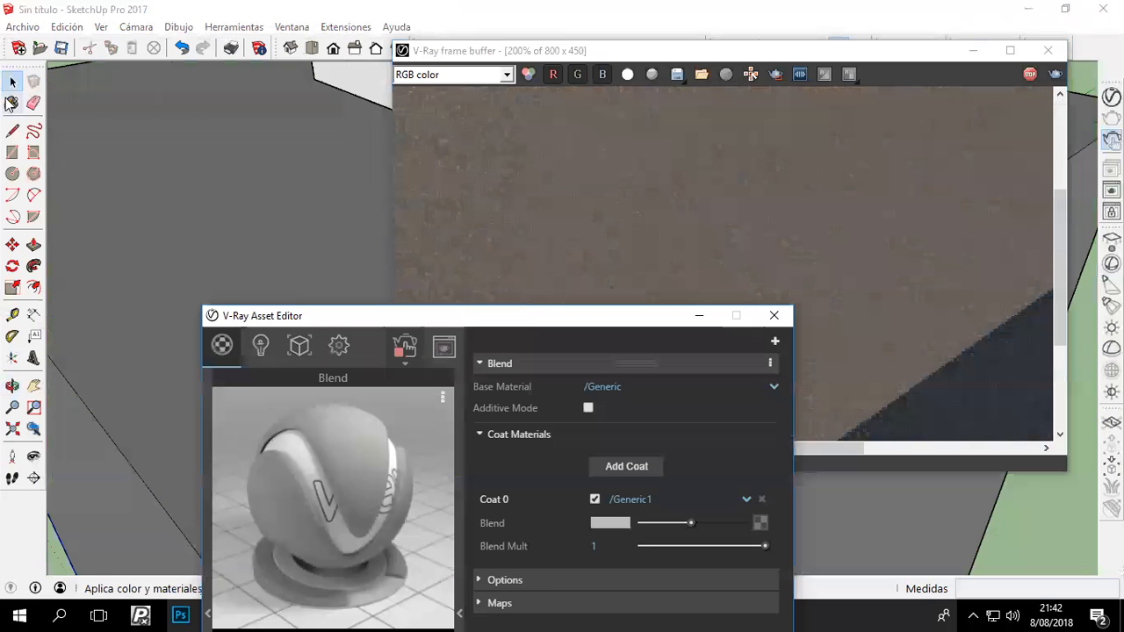
pyautogui.click(678, 285)
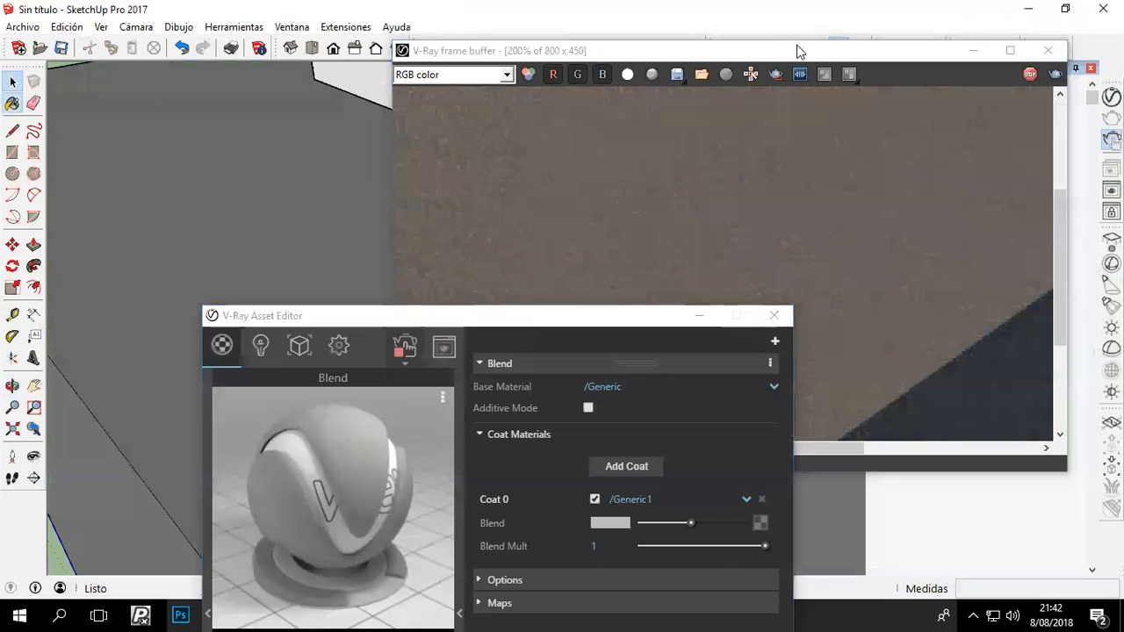
pyautogui.moveTo(798, 50); pyautogui.dragTo(391, 13)
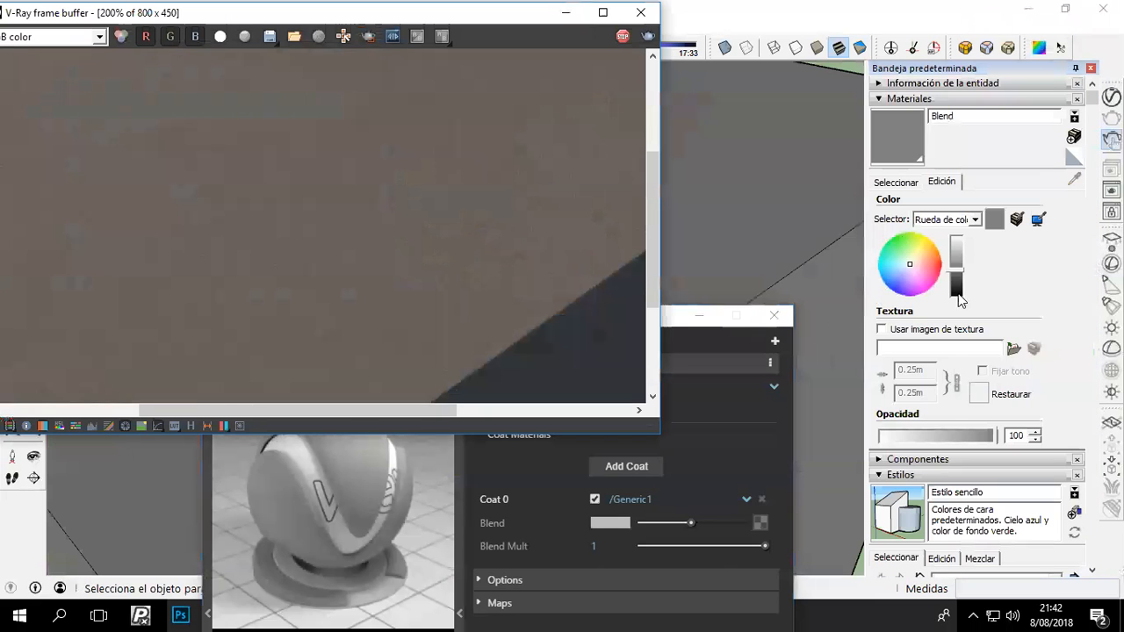
pyautogui.click(881, 329)
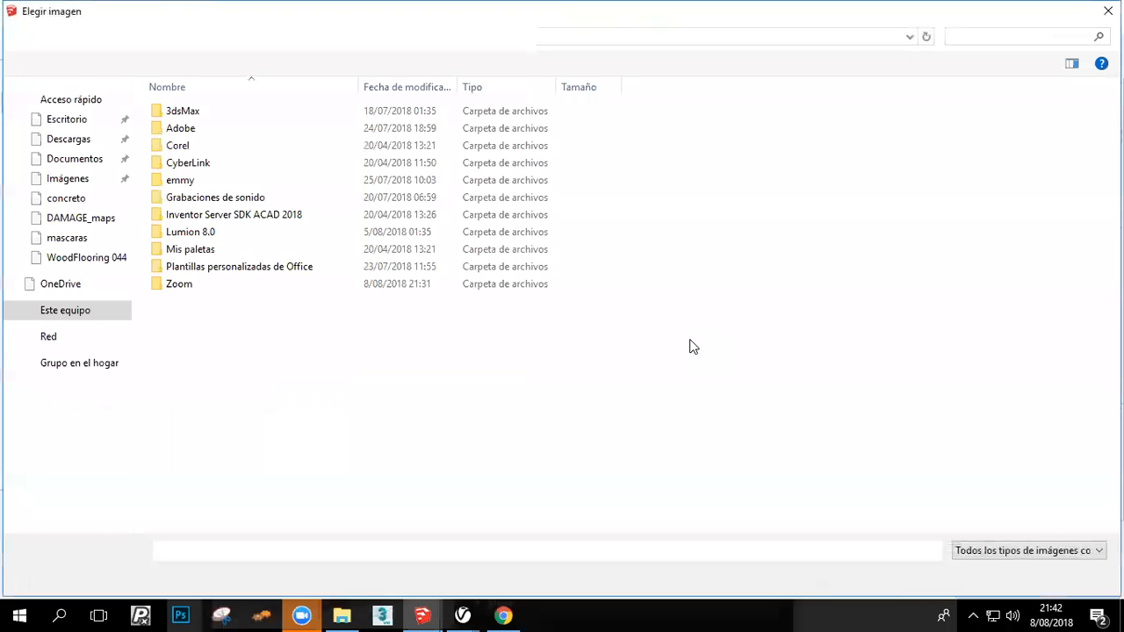
pyautogui.click(66, 490)
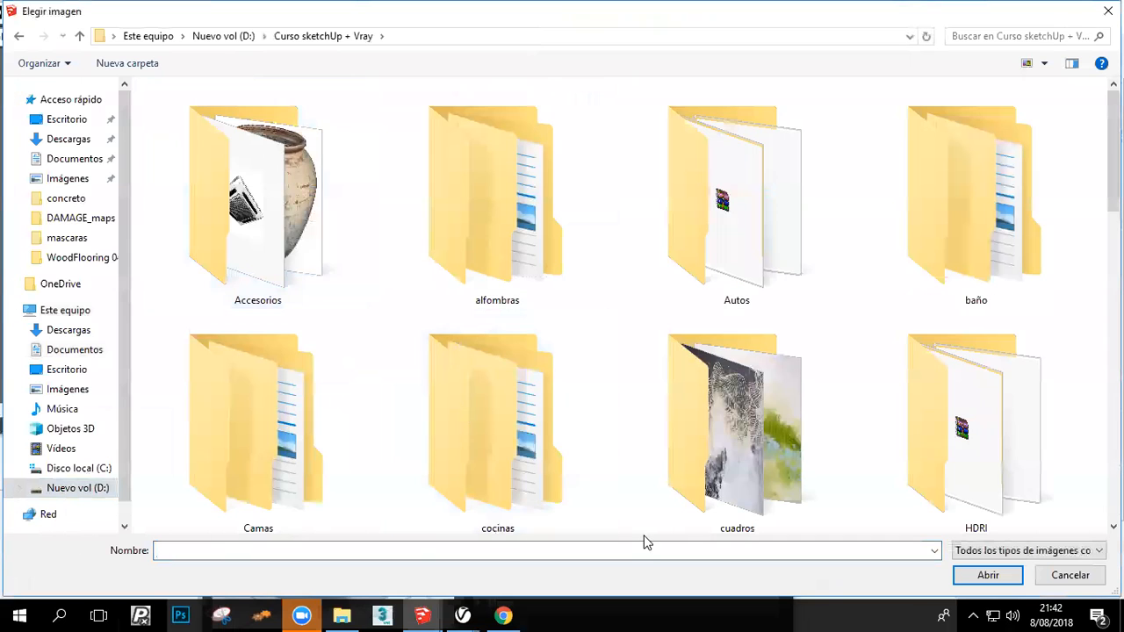
pyautogui.scroll(-5, 621, 334)
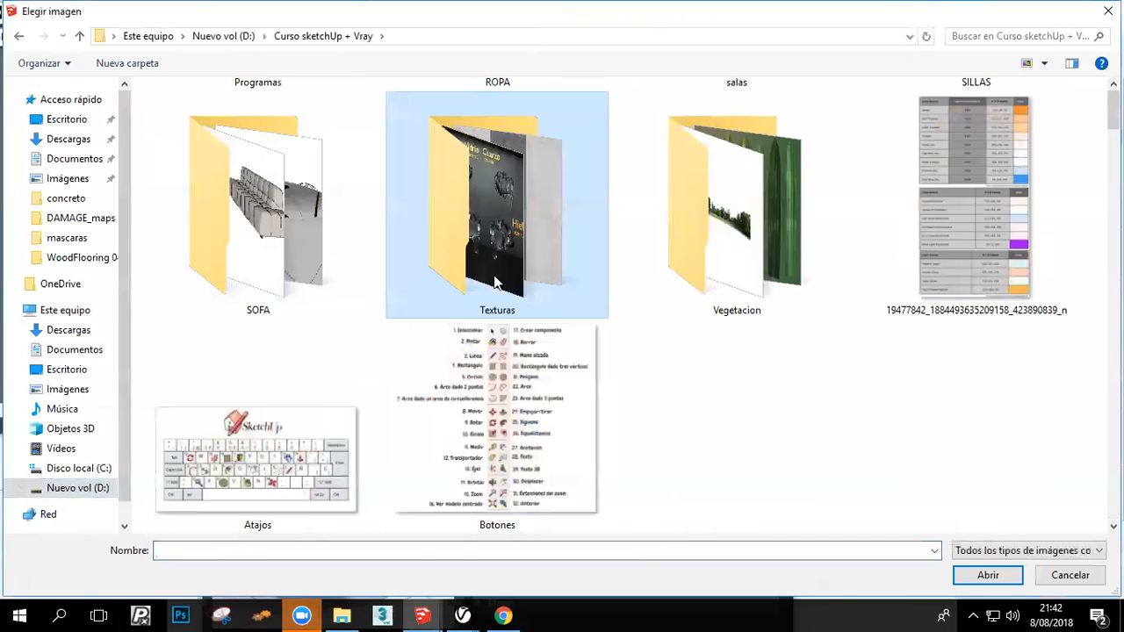
pyautogui.doubleClick(606, 331)
pyautogui.doubleClick(892, 428)
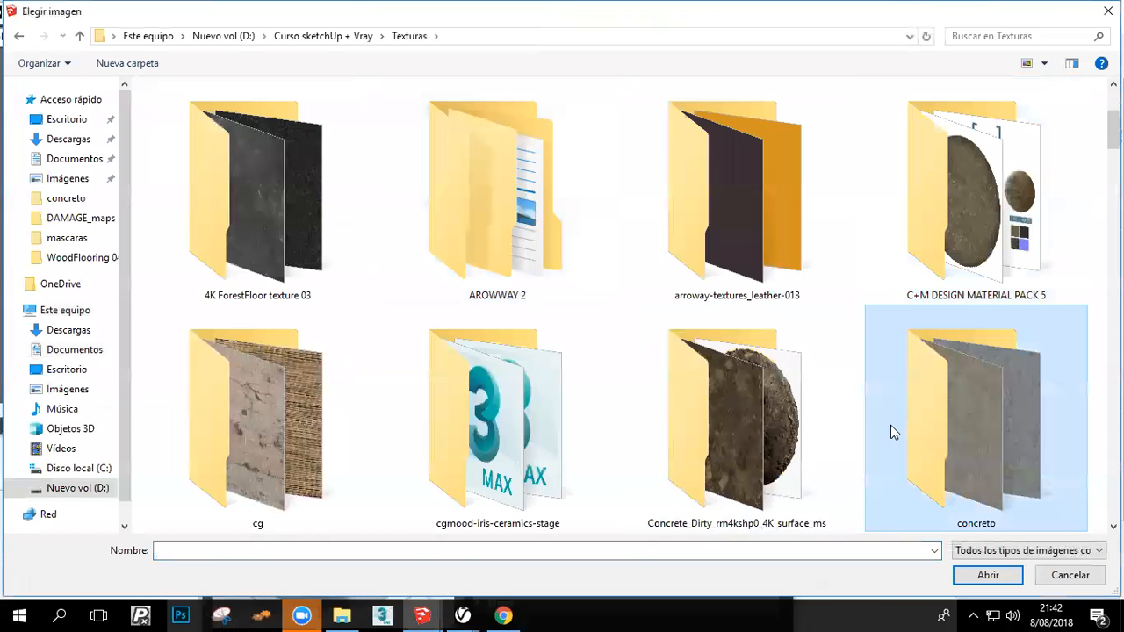
pyautogui.doubleClick(188, 391)
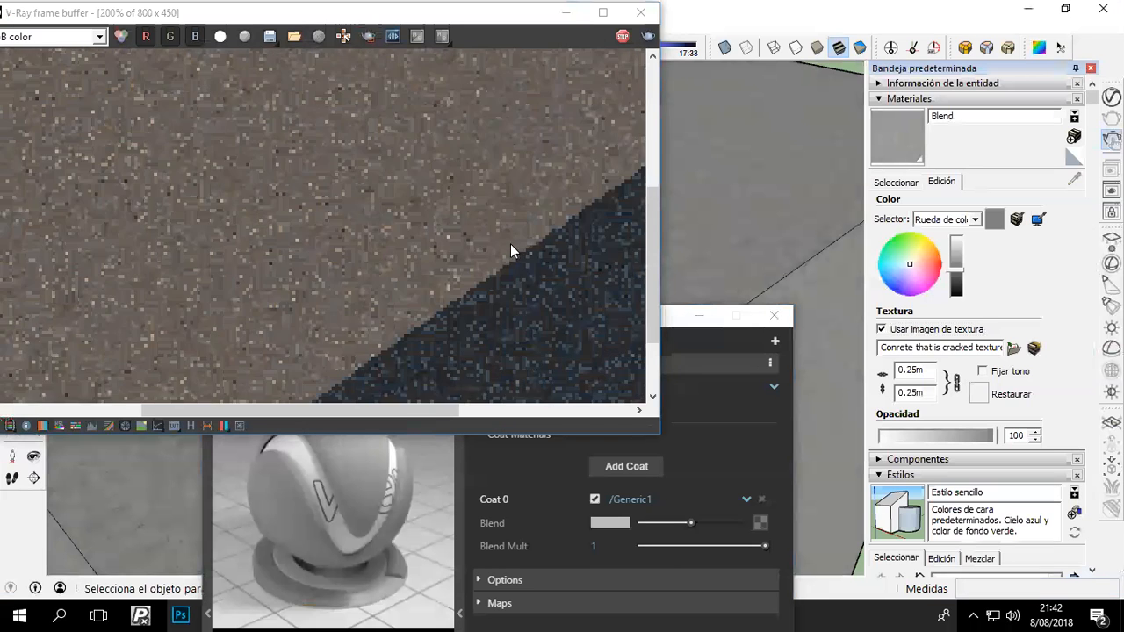
# Set the Blend material's texture size to 1.00 m and close the default tray
pyautogui.doubleClick(493, 269)
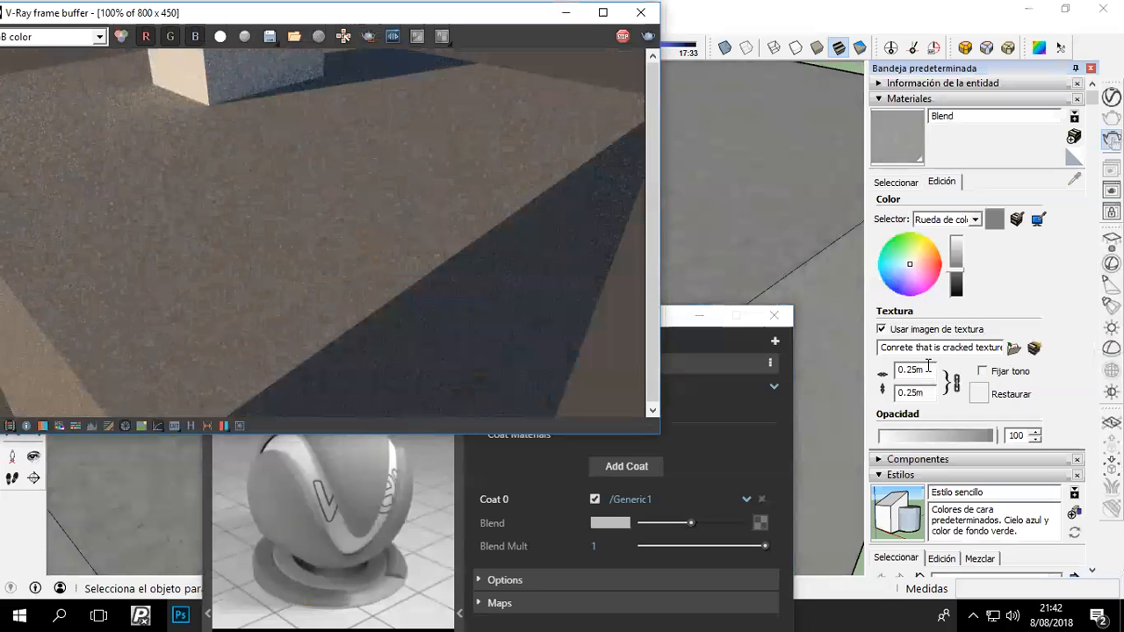
pyautogui.hotkey('alt', 'Tab')
pyautogui.write('1')
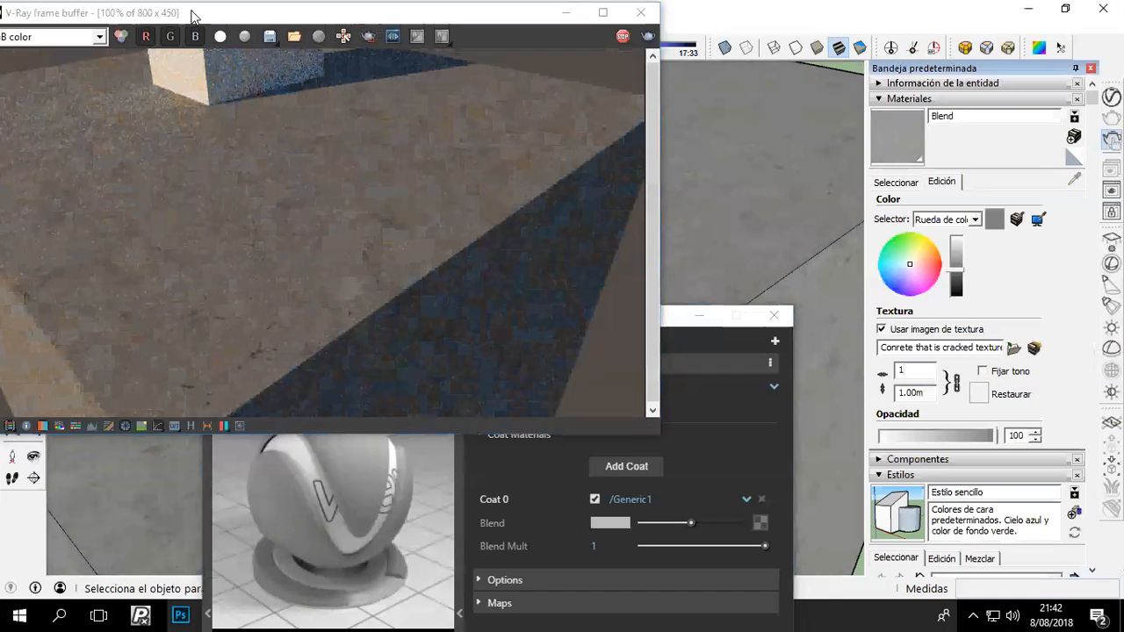
pyautogui.moveTo(254, 16); pyautogui.dragTo(367, 26)
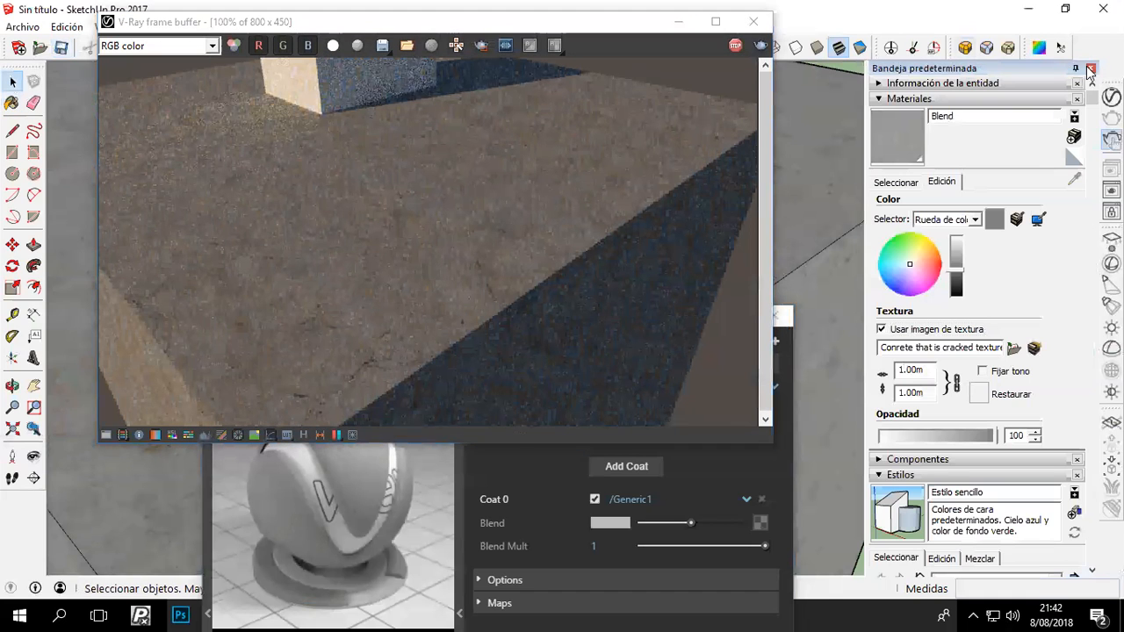
pyautogui.click(1091, 68)
# Bring the block's front corner into view and arrange the expanded Asset Editor beside the frame buffer
pyautogui.moveTo(796, 375); pyautogui.dragTo(458, 497)
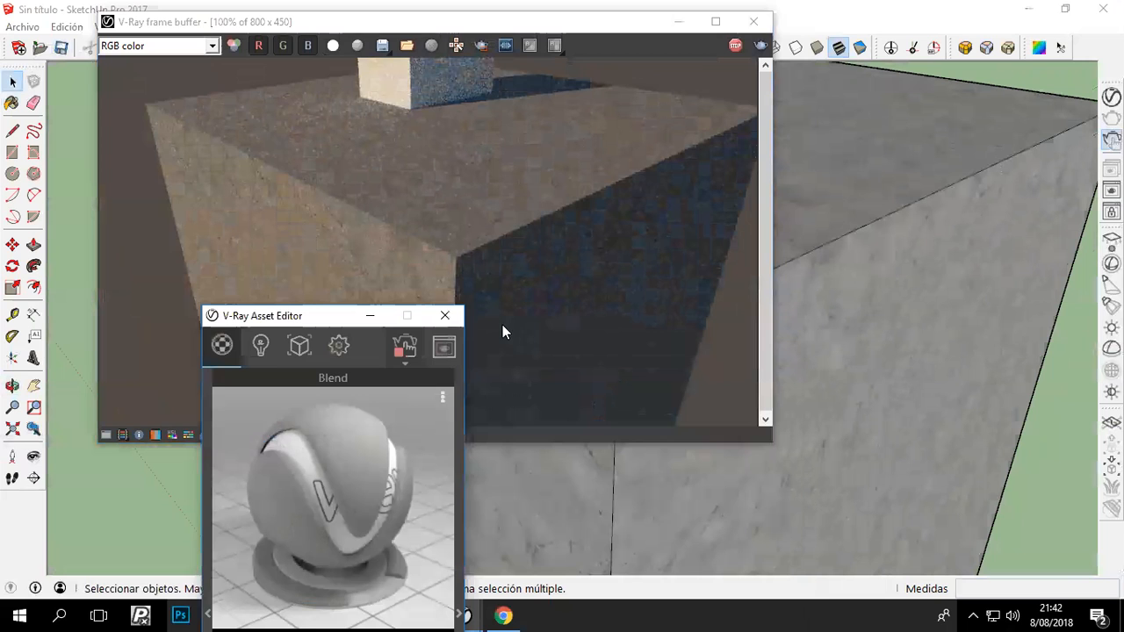
pyautogui.doubleClick(316, 318)
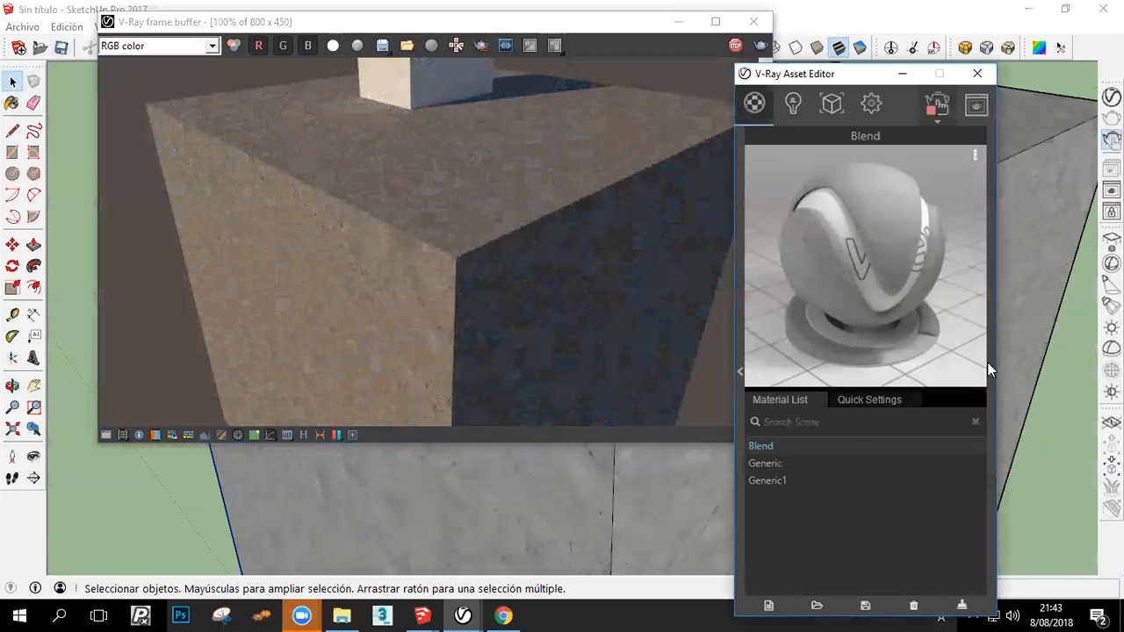
pyautogui.click(990, 372)
pyautogui.moveTo(872, 77); pyautogui.dragTo(686, 51)
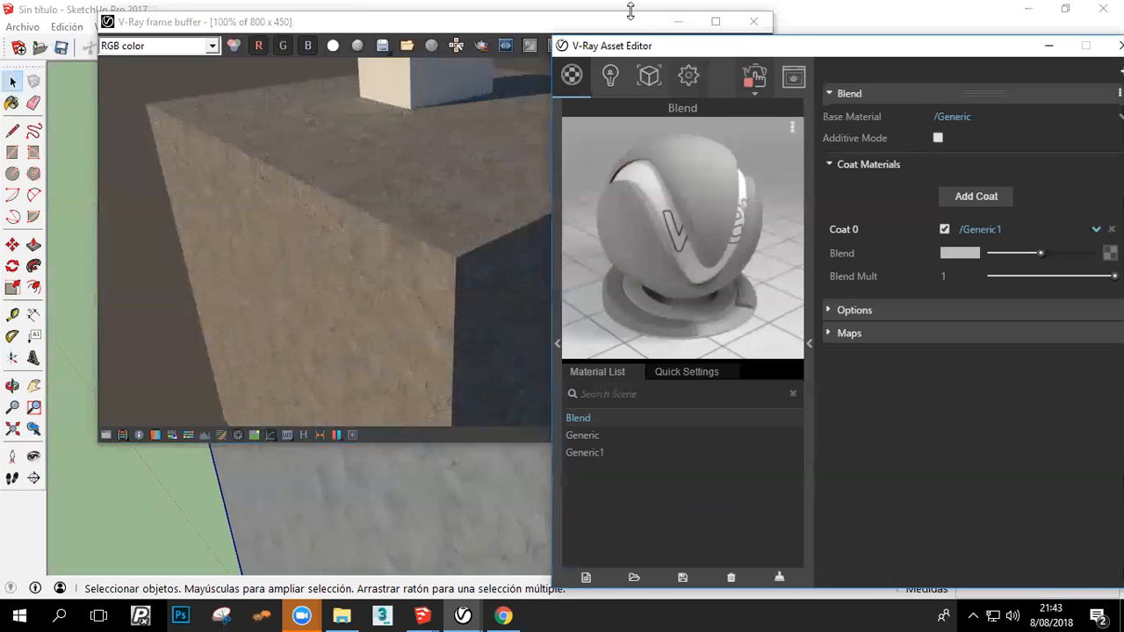
pyautogui.moveTo(560, 25); pyautogui.dragTo(424, 35)
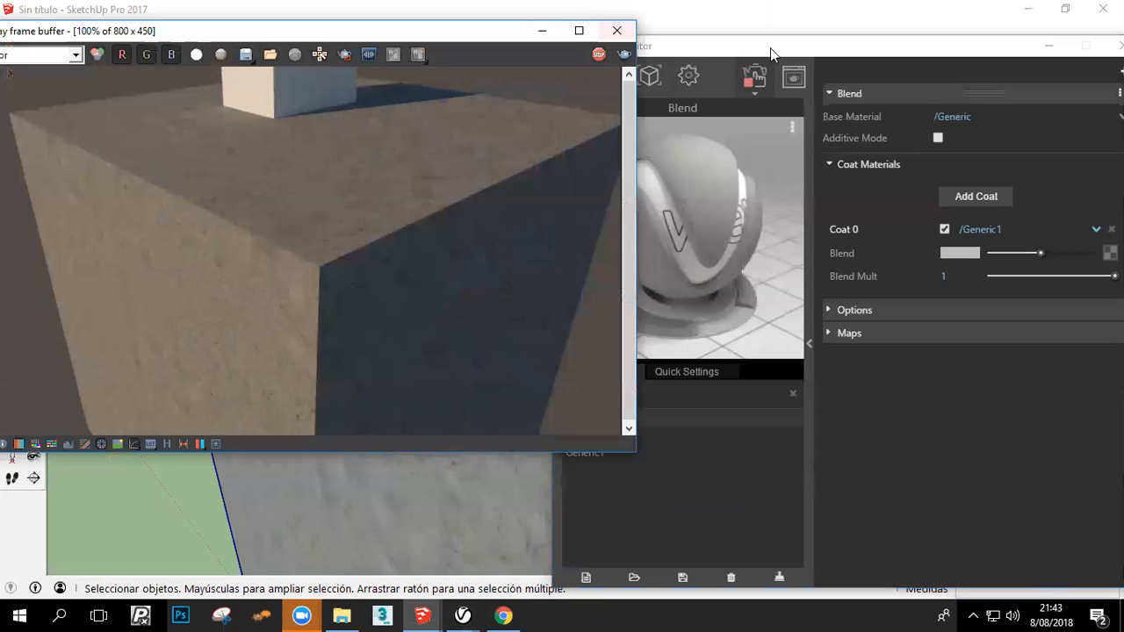
pyautogui.moveTo(633, 46); pyautogui.dragTo(619, 26)
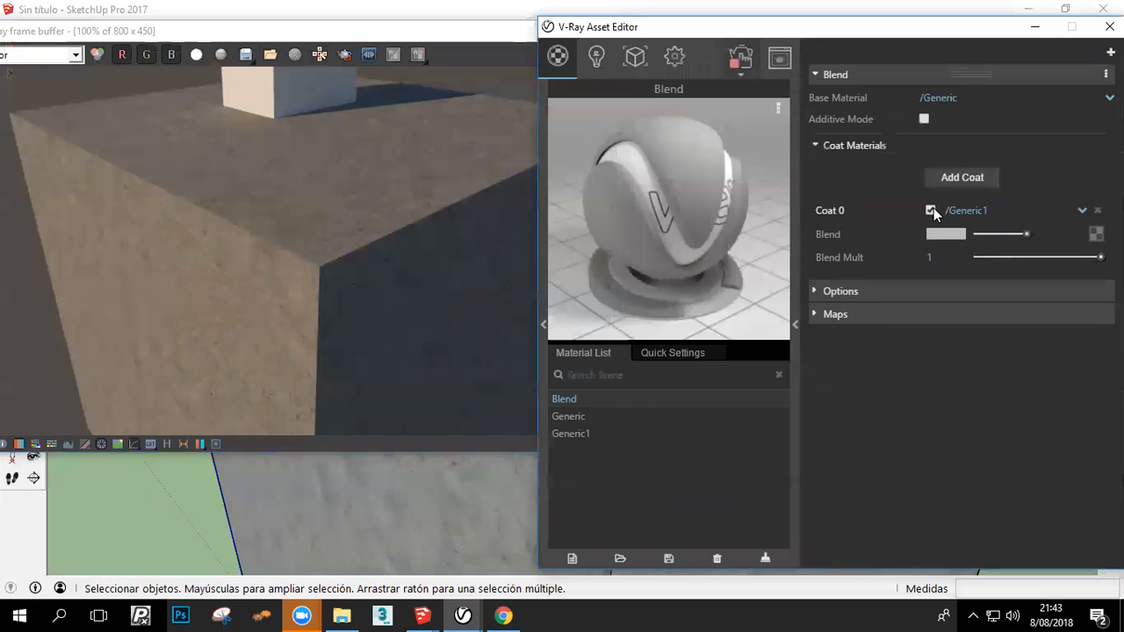
# Darken Generic1's Diffuse bitmap by changing its color space to Custom Gamma Curve with a gamma of 0.3
pyautogui.click(600, 414)
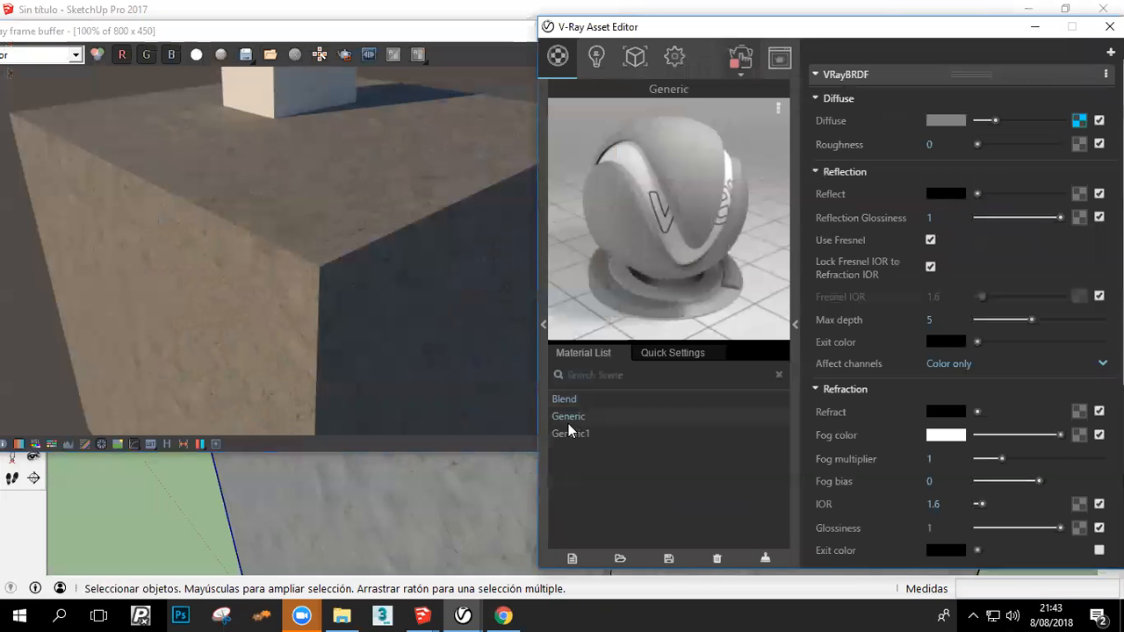
pyautogui.click(584, 433)
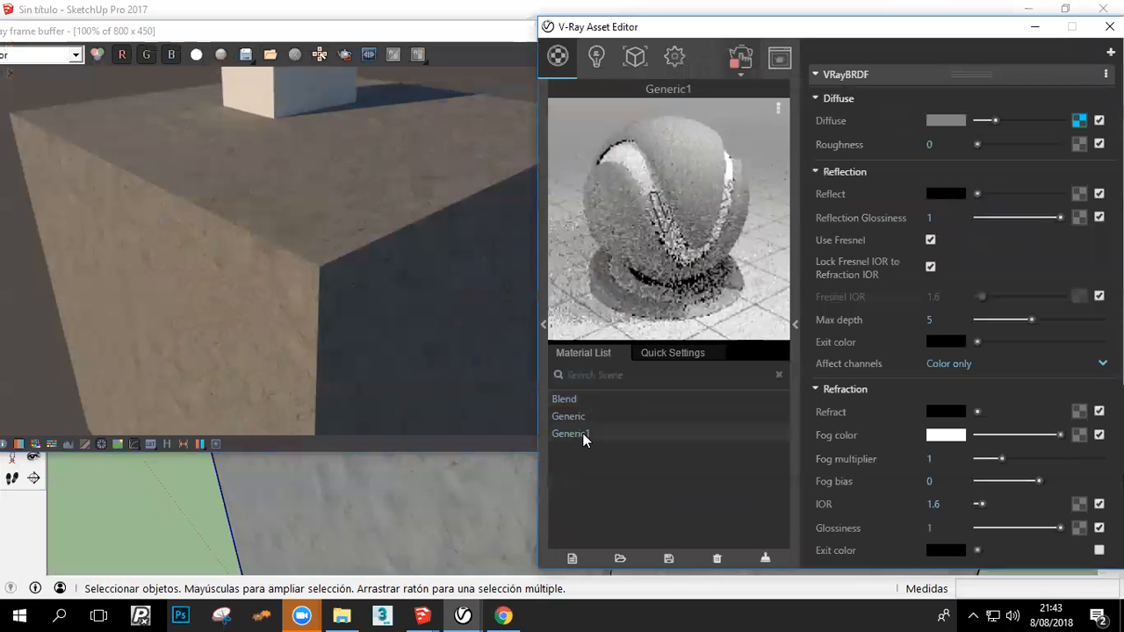
pyautogui.click(1079, 120)
pyautogui.click(963, 360)
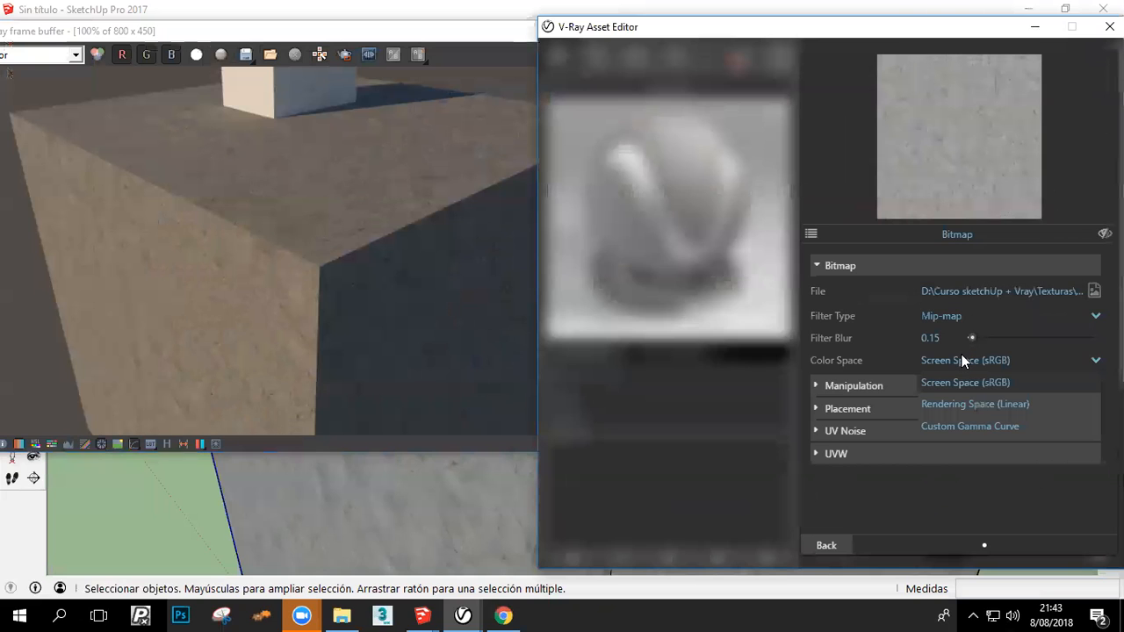
pyautogui.click(969, 424)
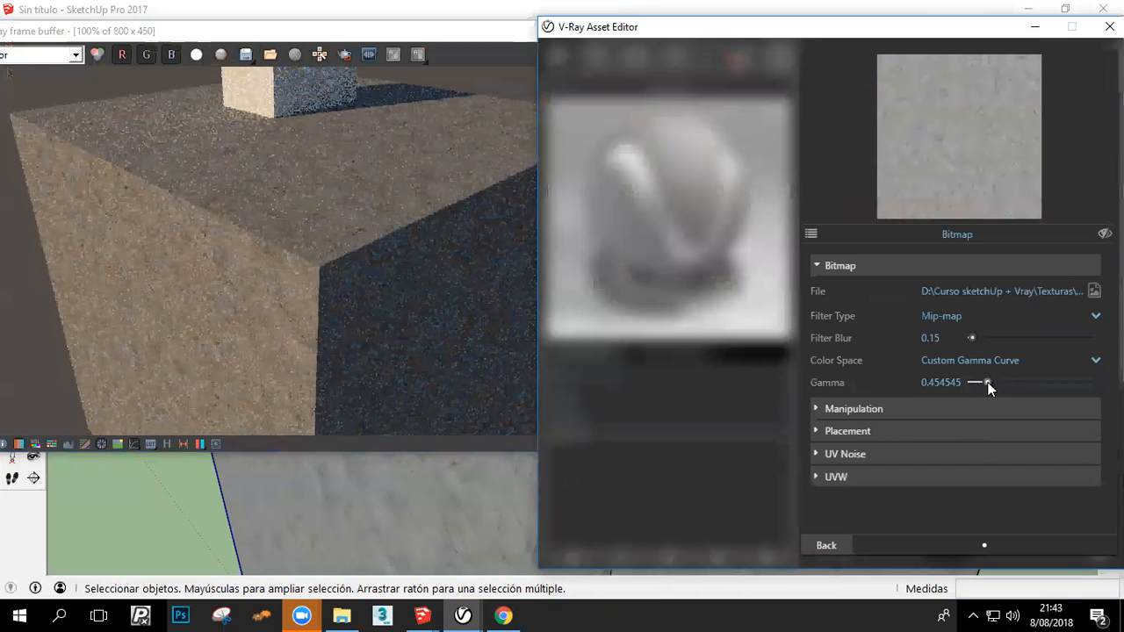
pyautogui.moveTo(985, 383); pyautogui.dragTo(981, 385)
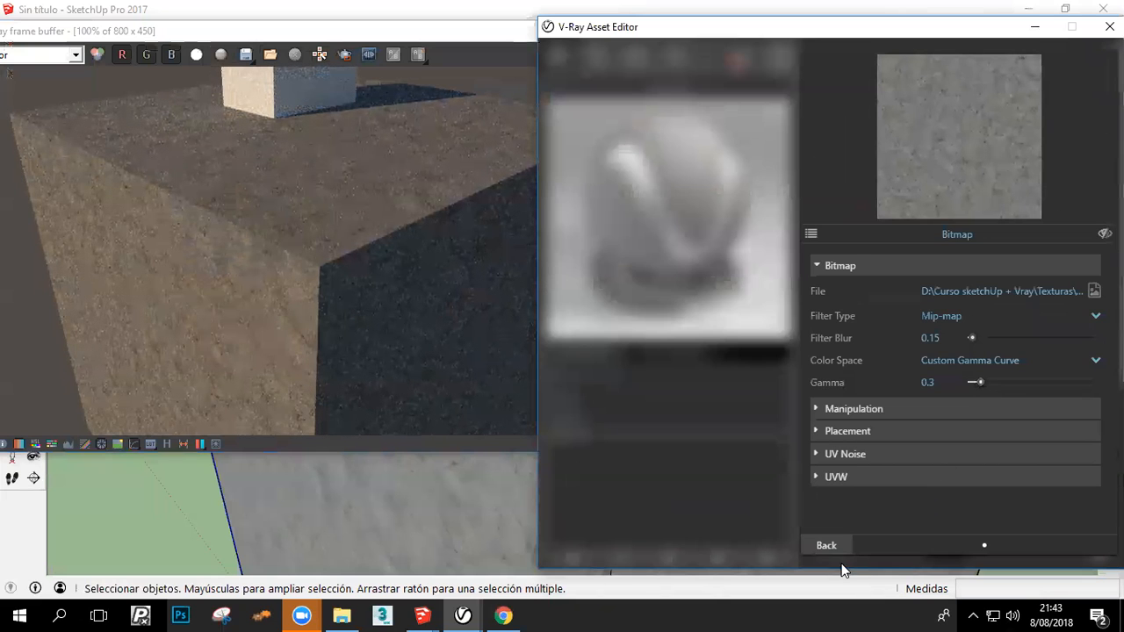
pyautogui.click(826, 545)
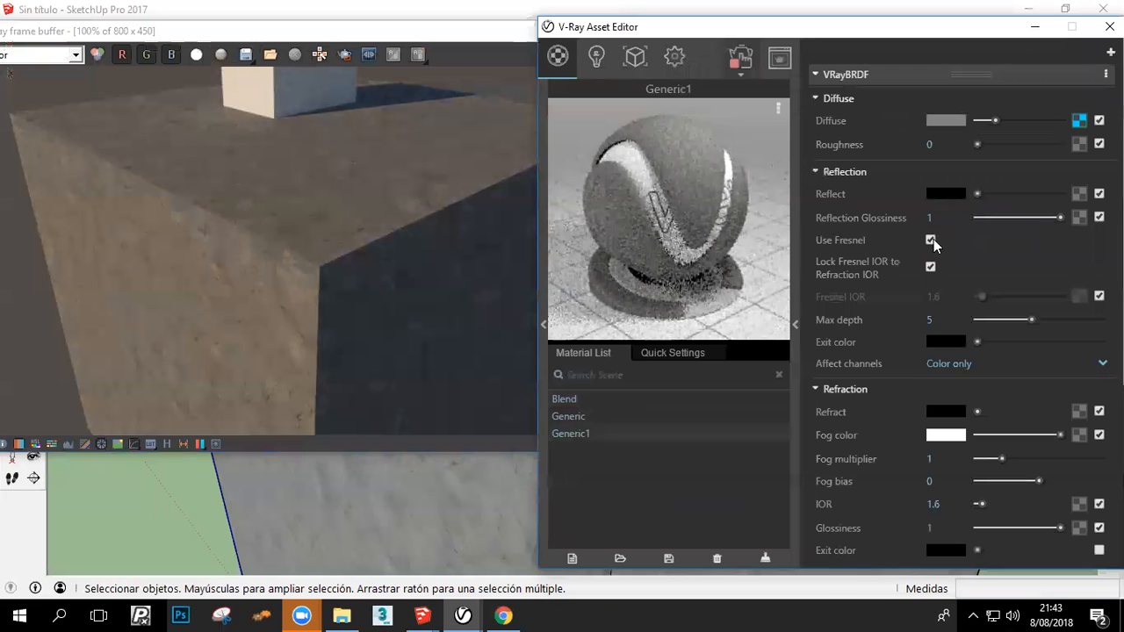
# Load the dirt_layer image from the mascaras folder as a Bitmap in Coat 0's Blend texture slot of the Blend material
pyautogui.click(589, 403)
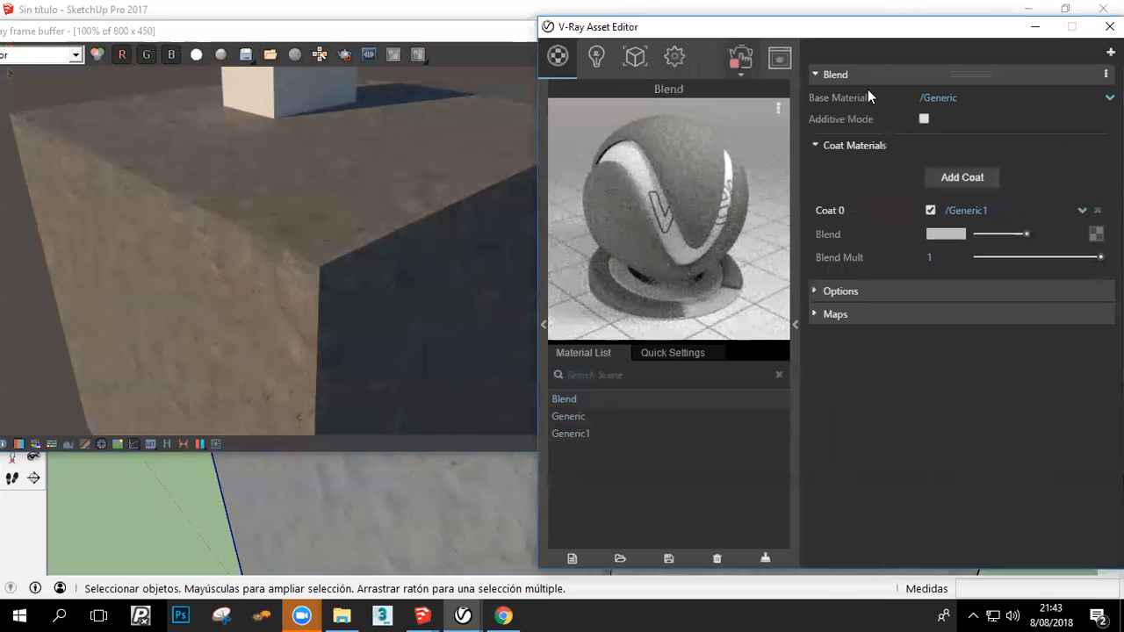
pyautogui.moveTo(787, 28); pyautogui.dragTo(671, 28)
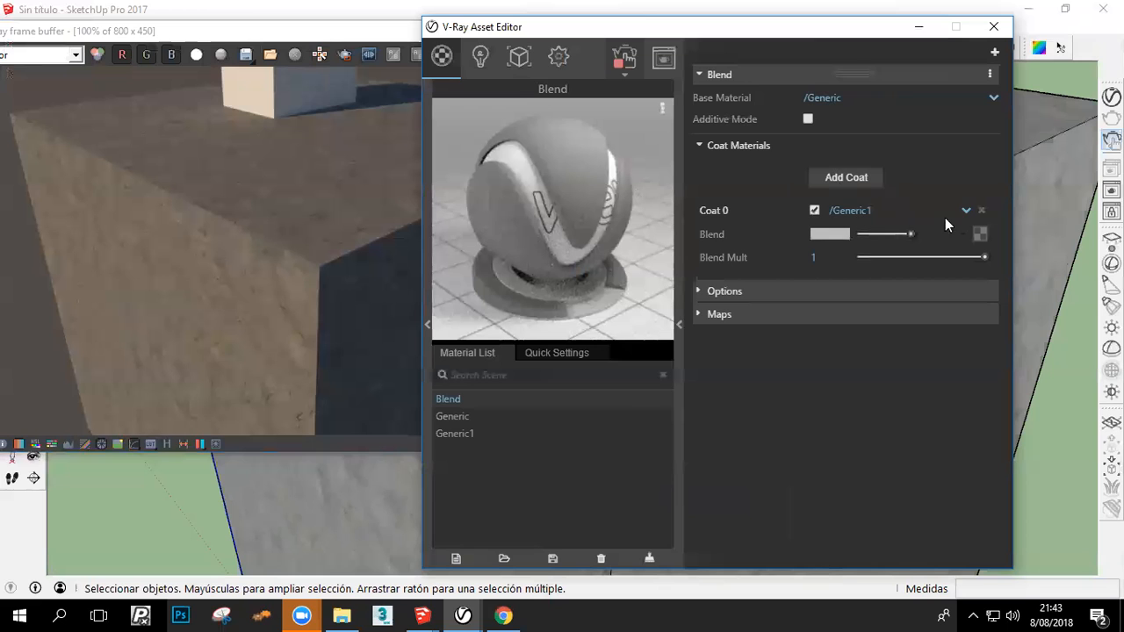
pyautogui.click(980, 234)
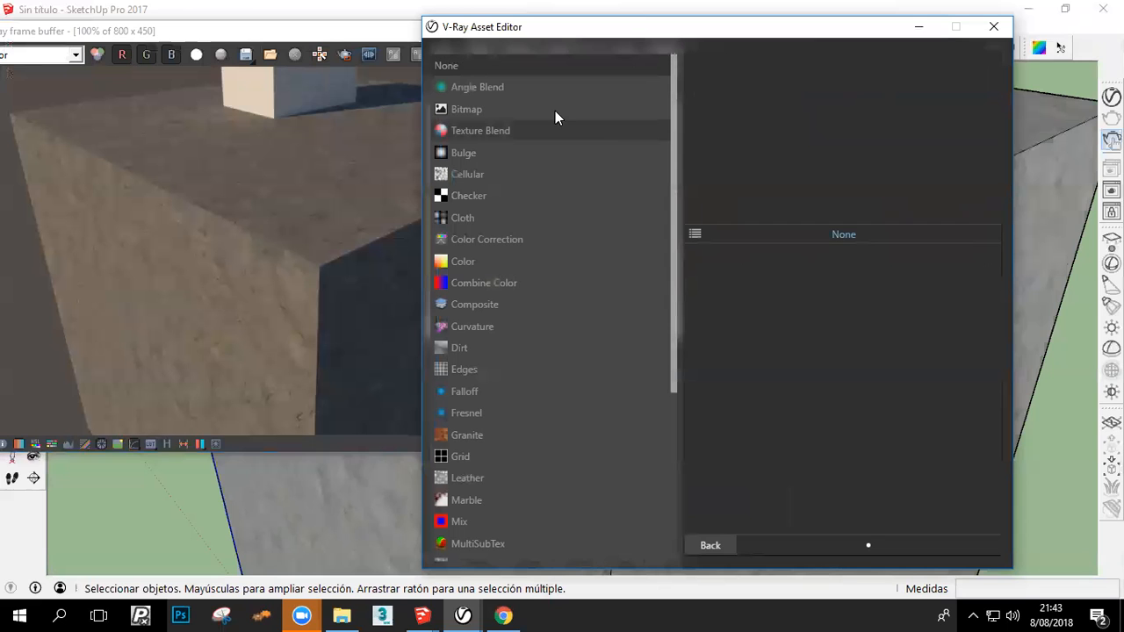
pyautogui.click(555, 111)
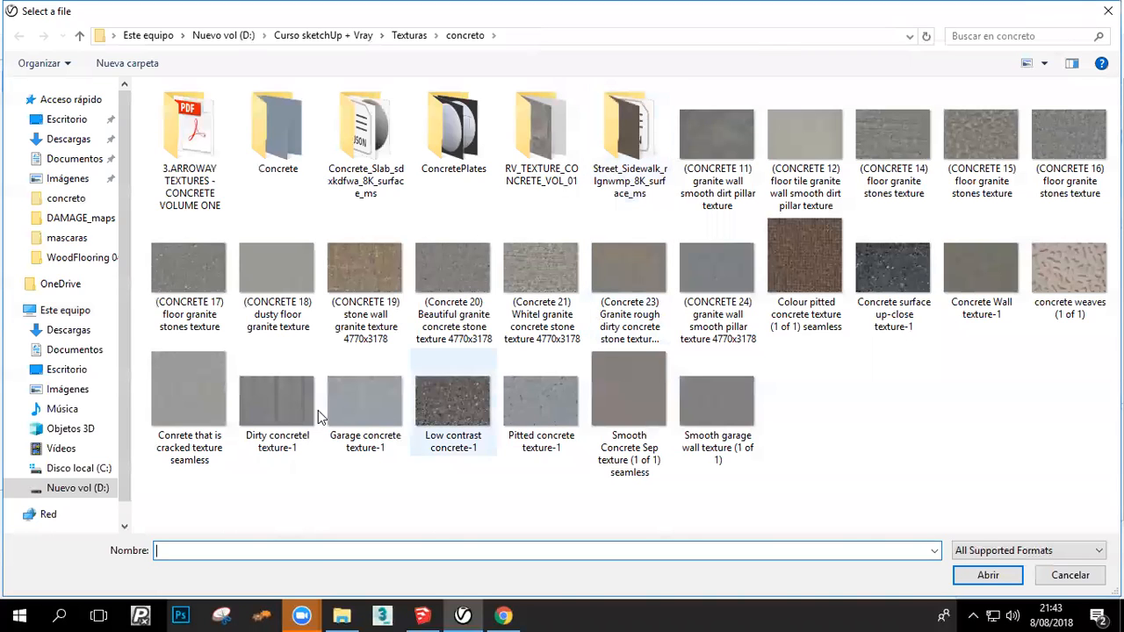
pyautogui.click(409, 35)
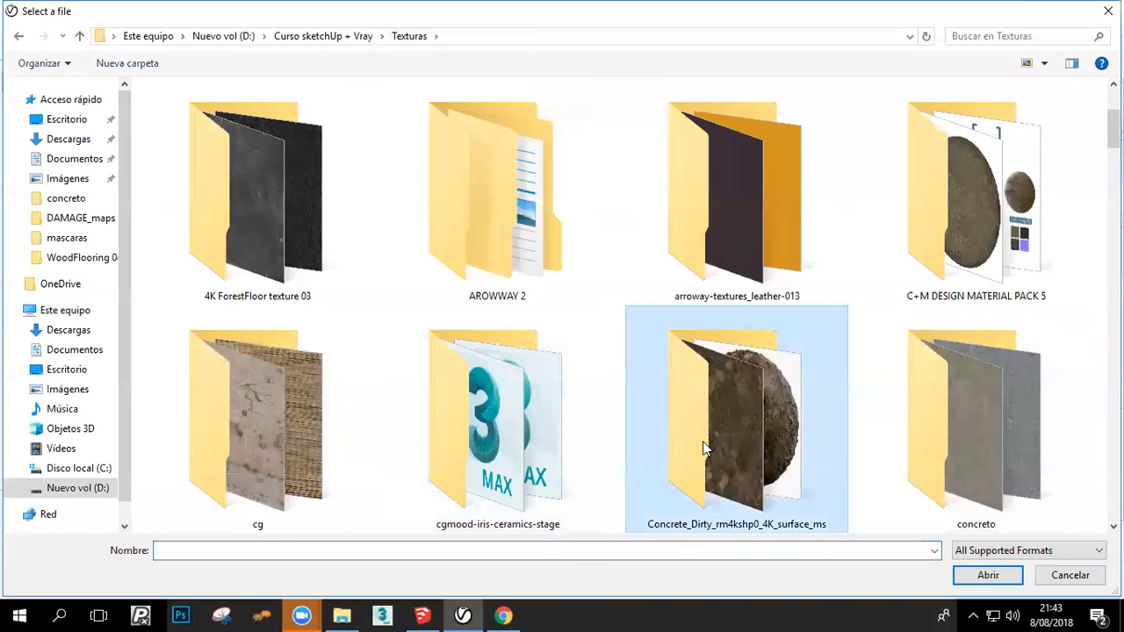
pyautogui.scroll(-5, 527, 274)
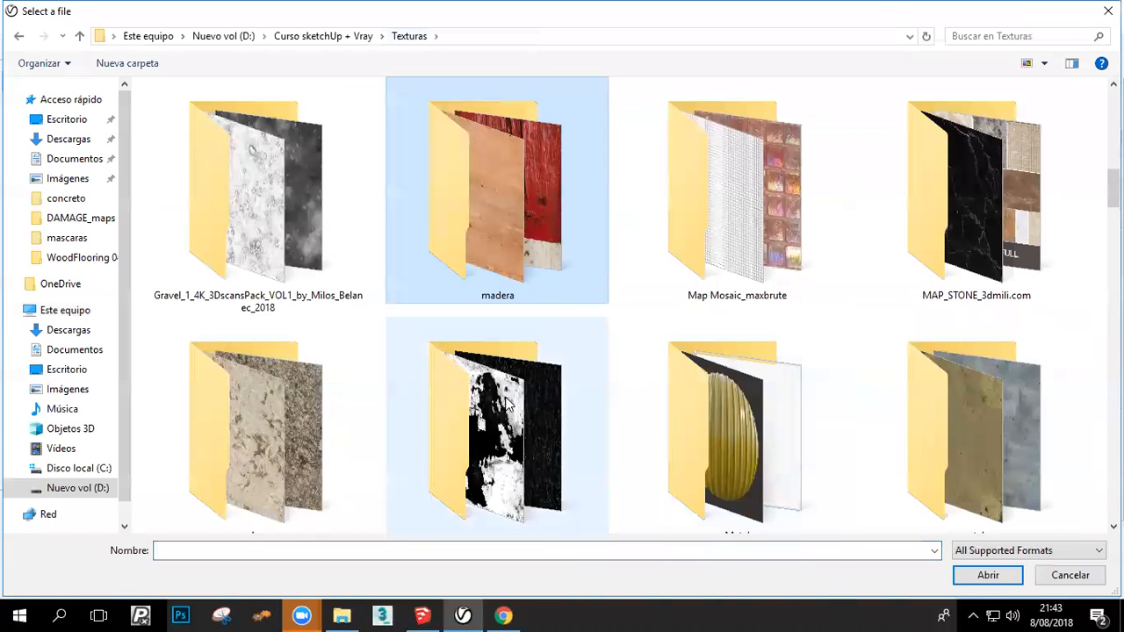
pyautogui.doubleClick(497, 357)
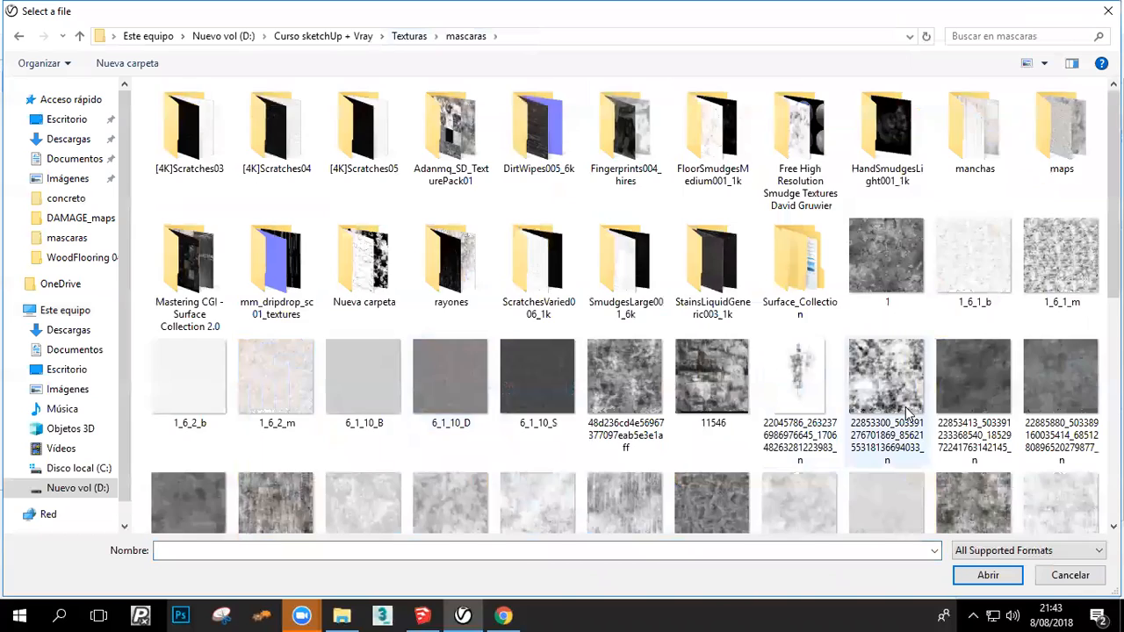
pyautogui.scroll(-3, 953, 298)
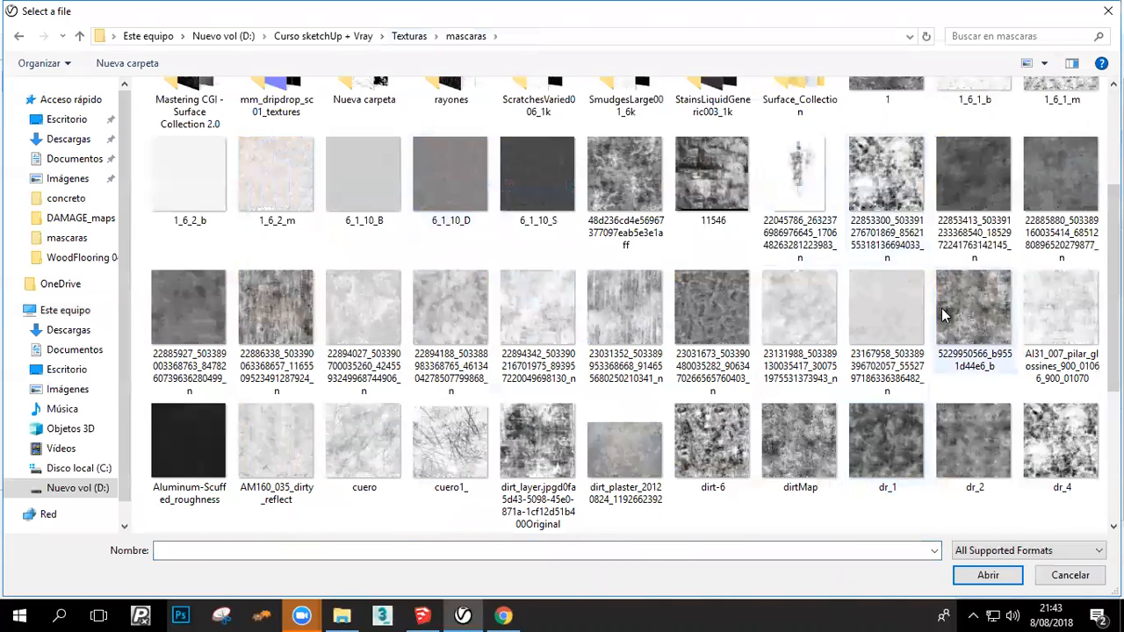
pyautogui.doubleClick(512, 449)
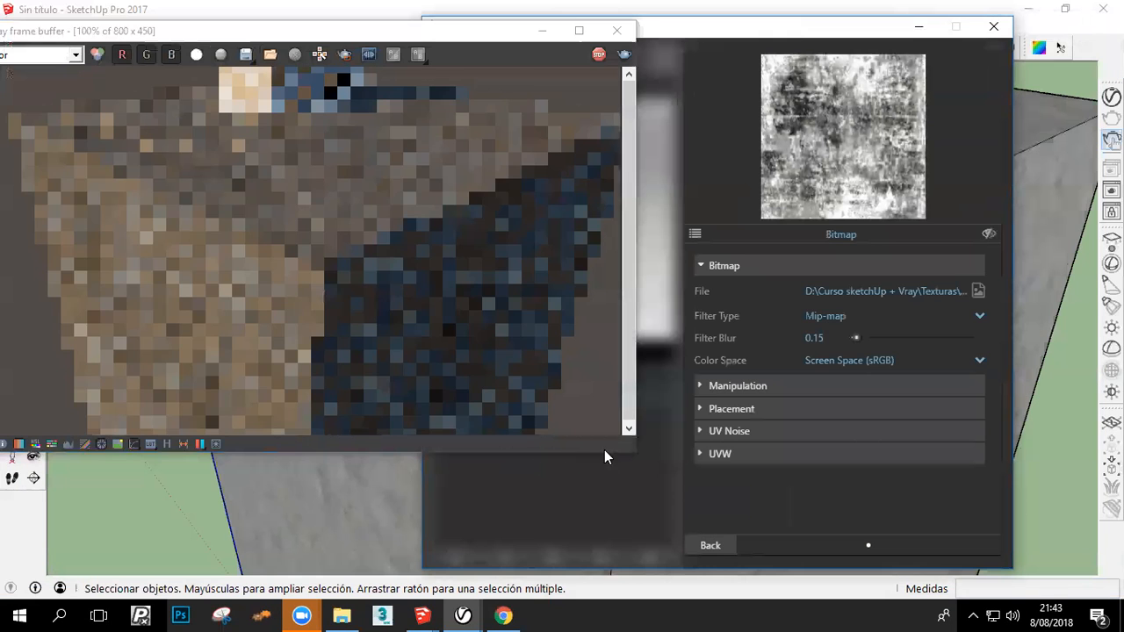
pyautogui.click(281, 262)
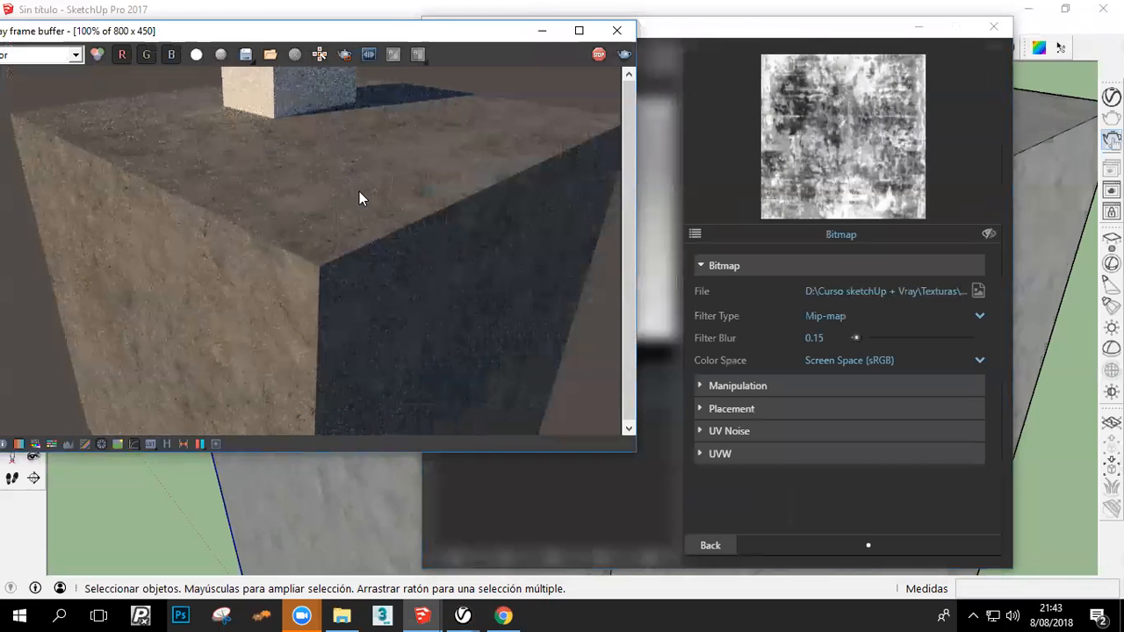
pyautogui.click(712, 546)
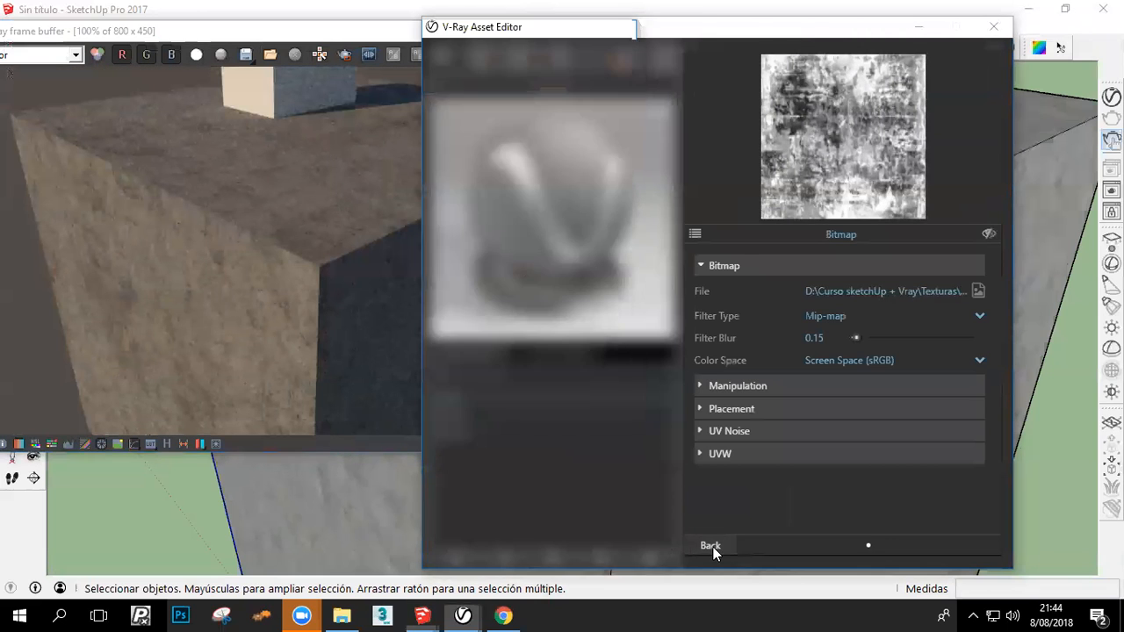
pyautogui.click(294, 262)
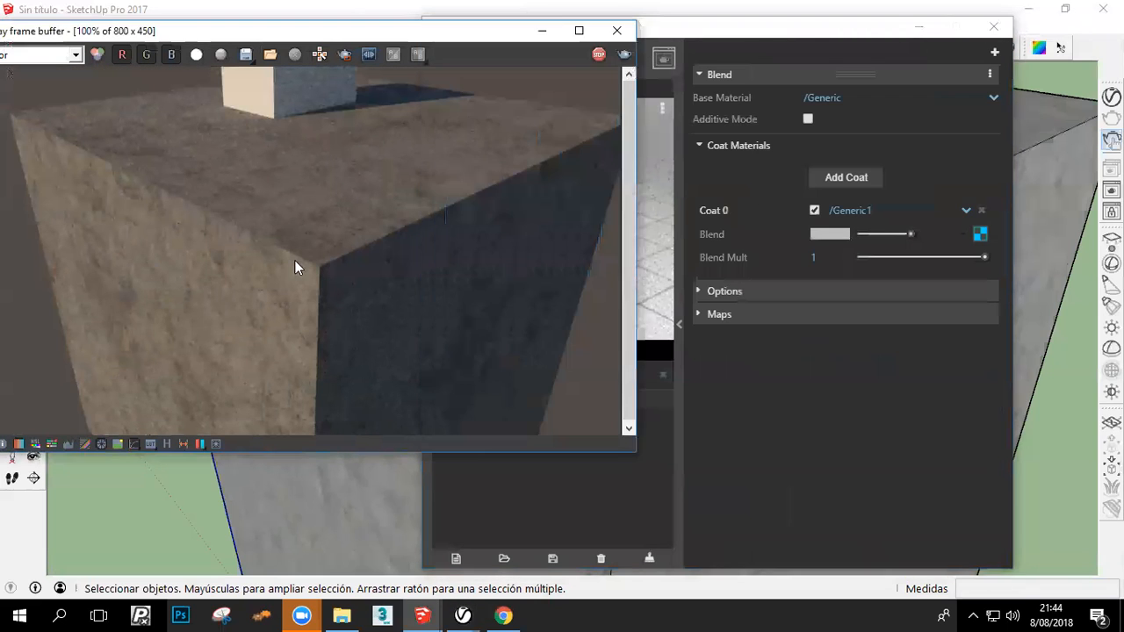
# Lower the gamma of Generic1's Diffuse bitmap to 0.2 and check the block in the frame buffer
pyautogui.click(713, 441)
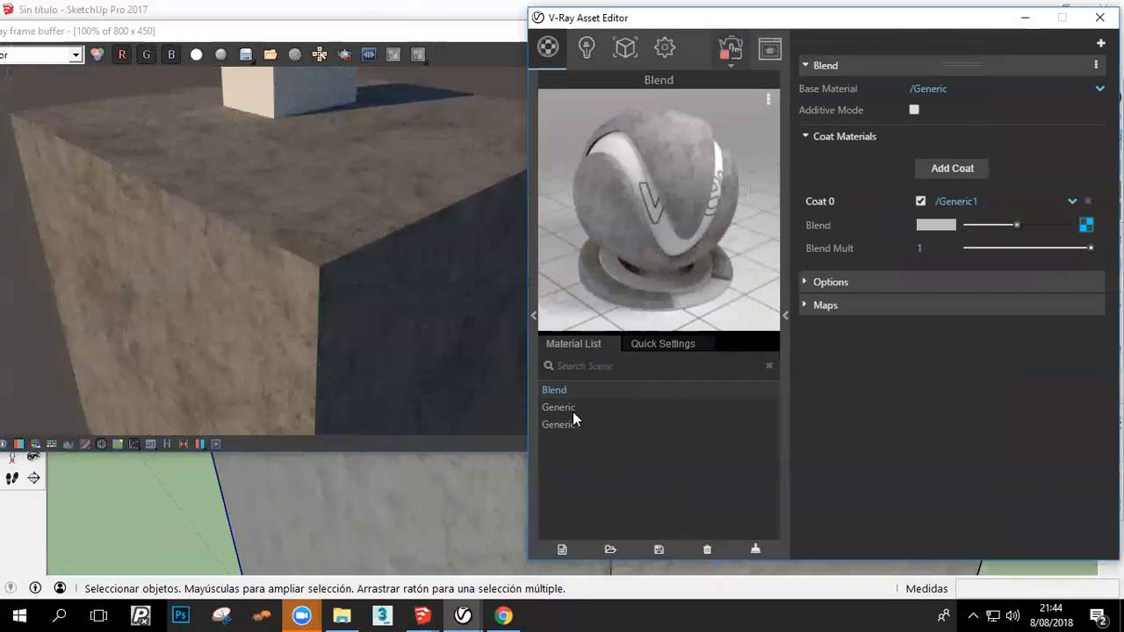
pyautogui.click(572, 412)
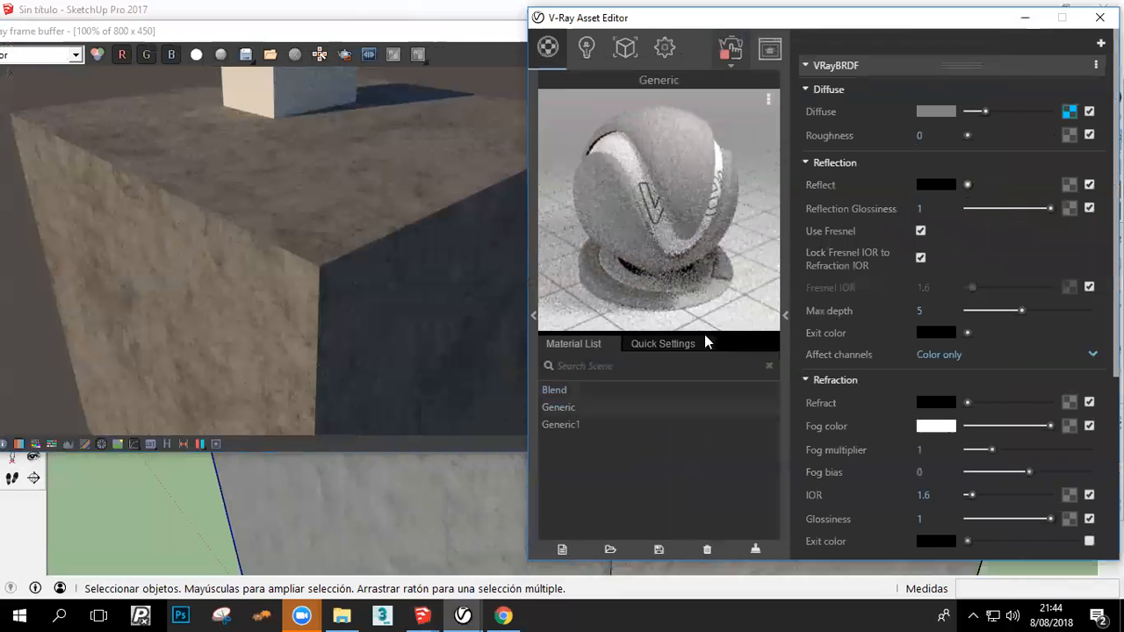
pyautogui.click(612, 425)
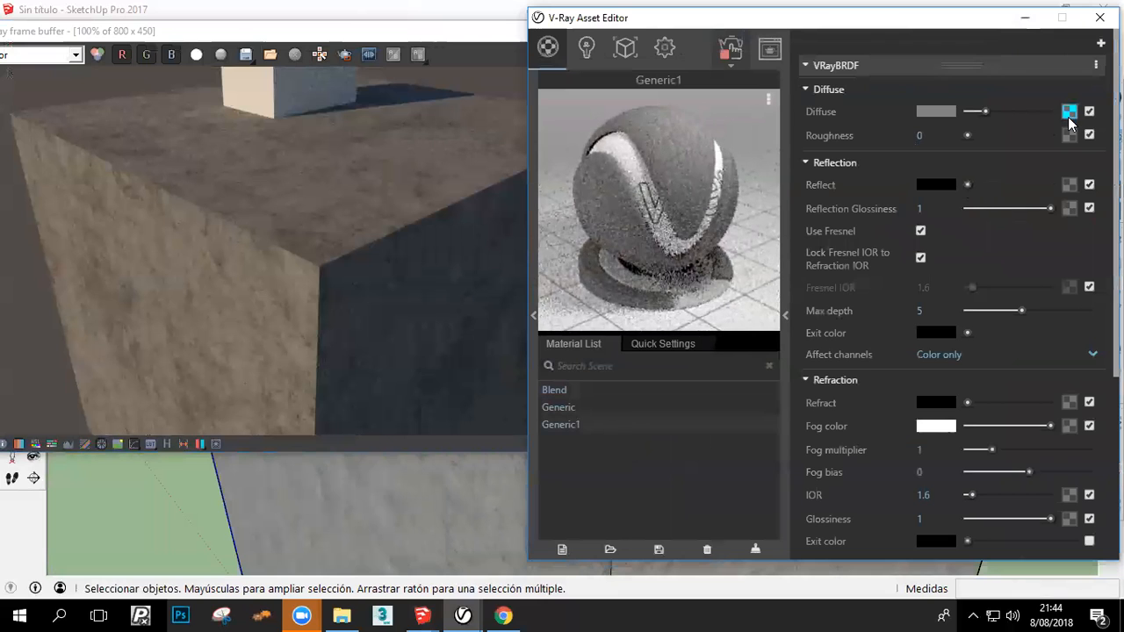
pyautogui.click(1068, 113)
pyautogui.write('2')
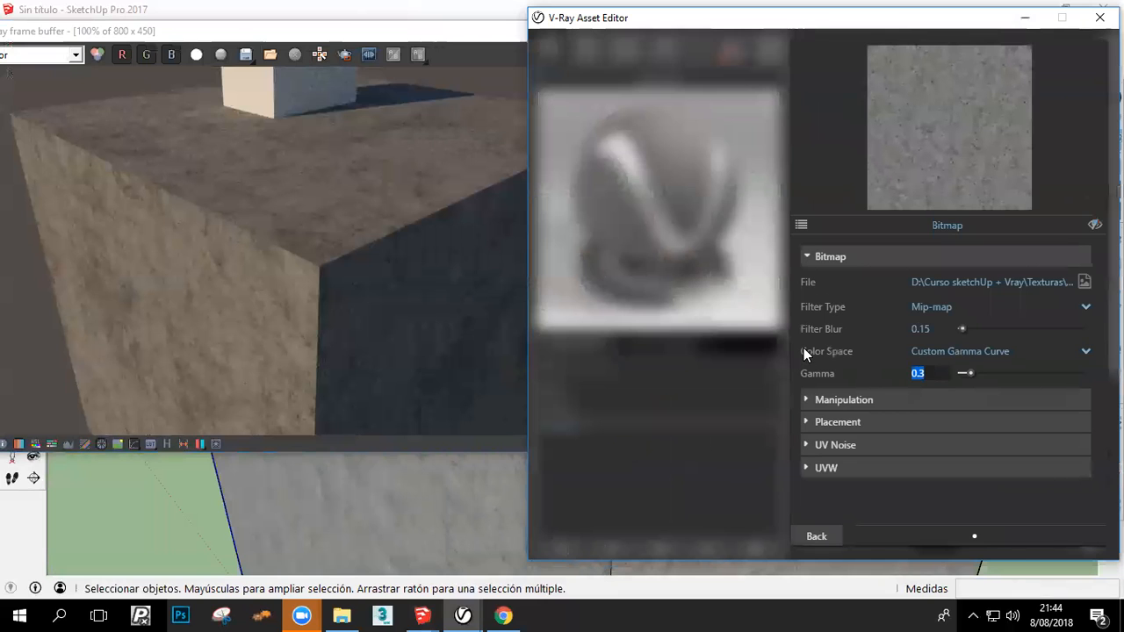
pyautogui.press('Return')
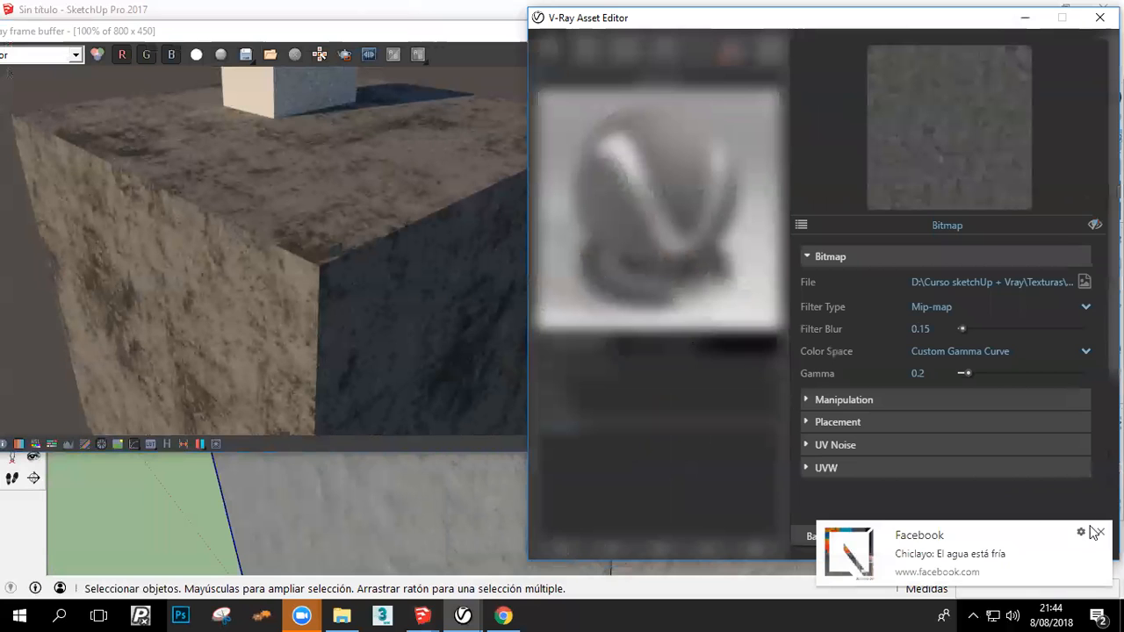
pyautogui.click(1082, 533)
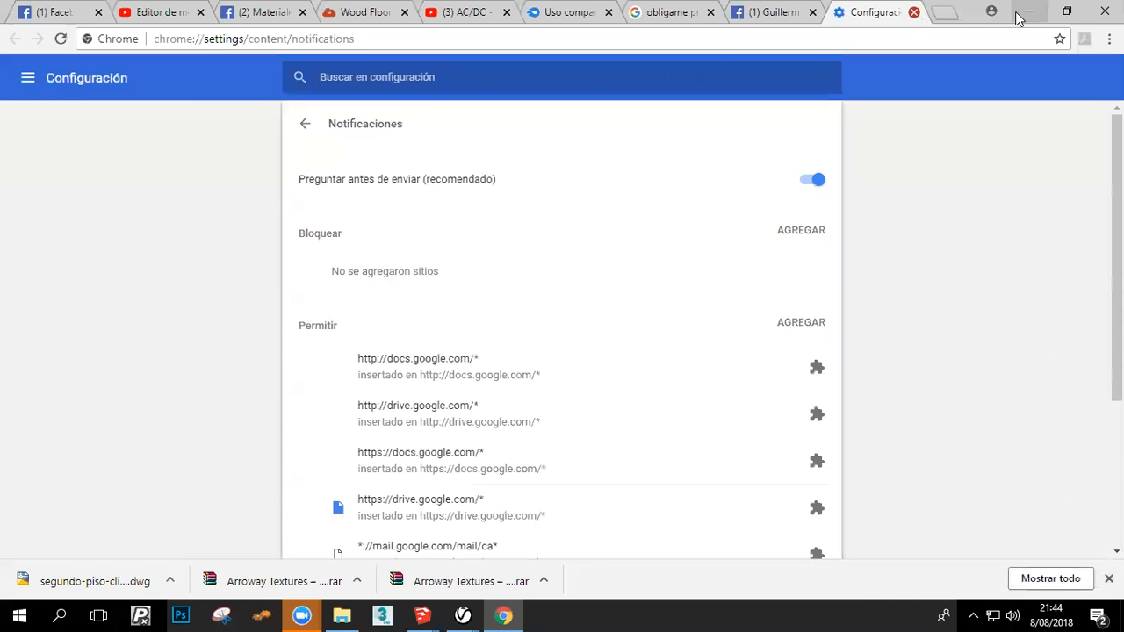
pyautogui.click(1030, 12)
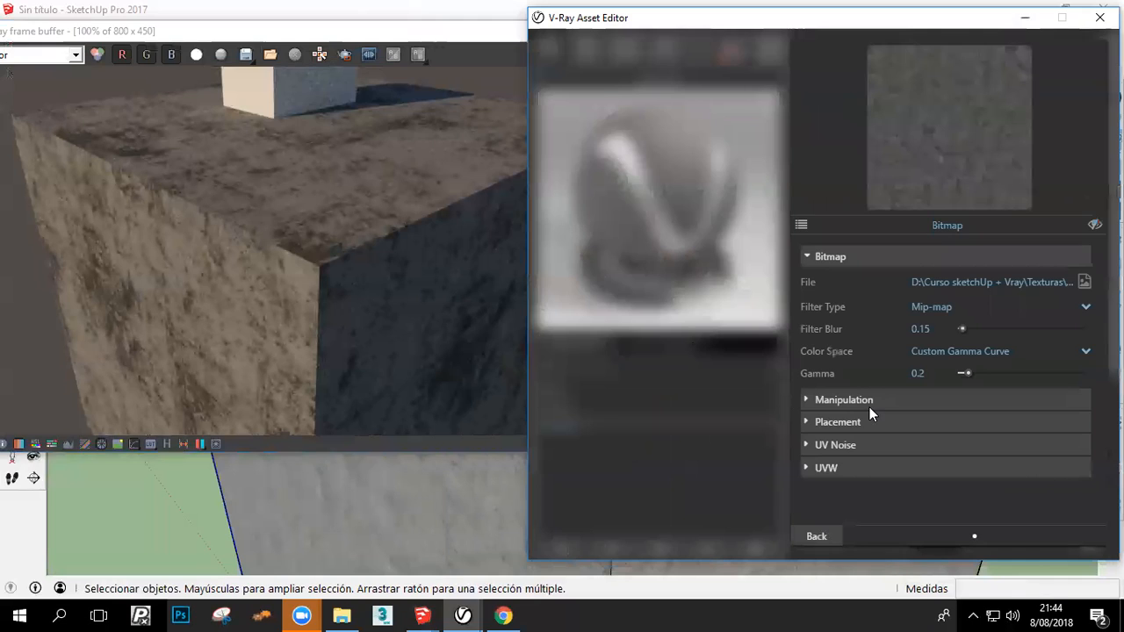
pyautogui.click(399, 272)
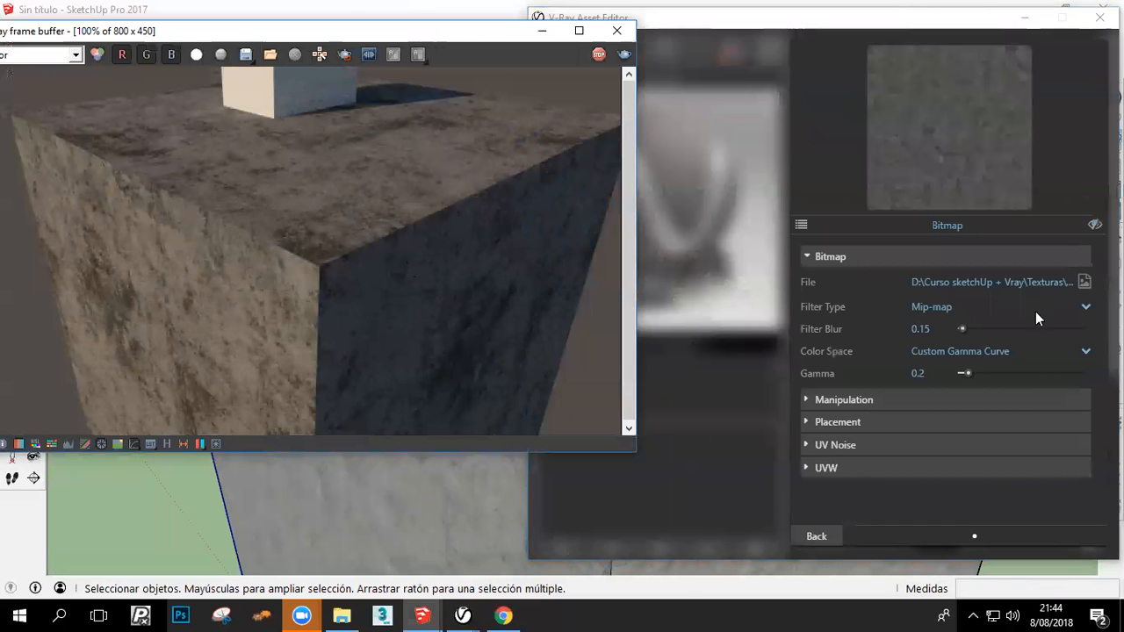
# Set the gamma of Generic1's Diffuse bitmap to 0.25 and compare the render
pyautogui.click(930, 374)
pyautogui.write('0.23')
pyautogui.press('BackSpace')
pyautogui.press('BackSpace')
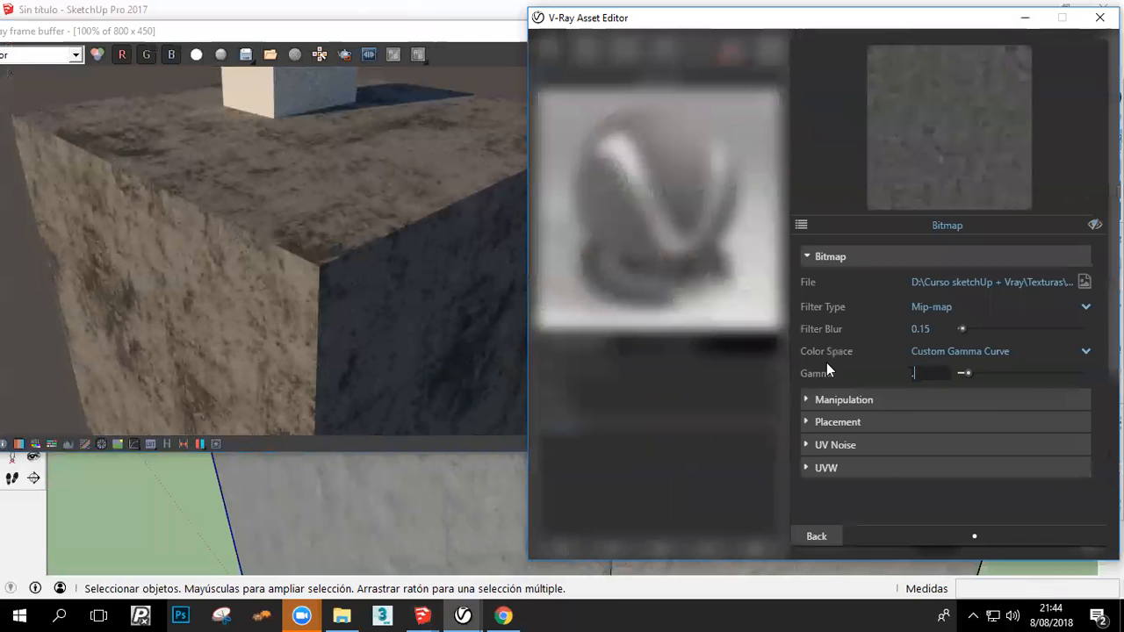
pyautogui.write('25')
pyautogui.press('Return')
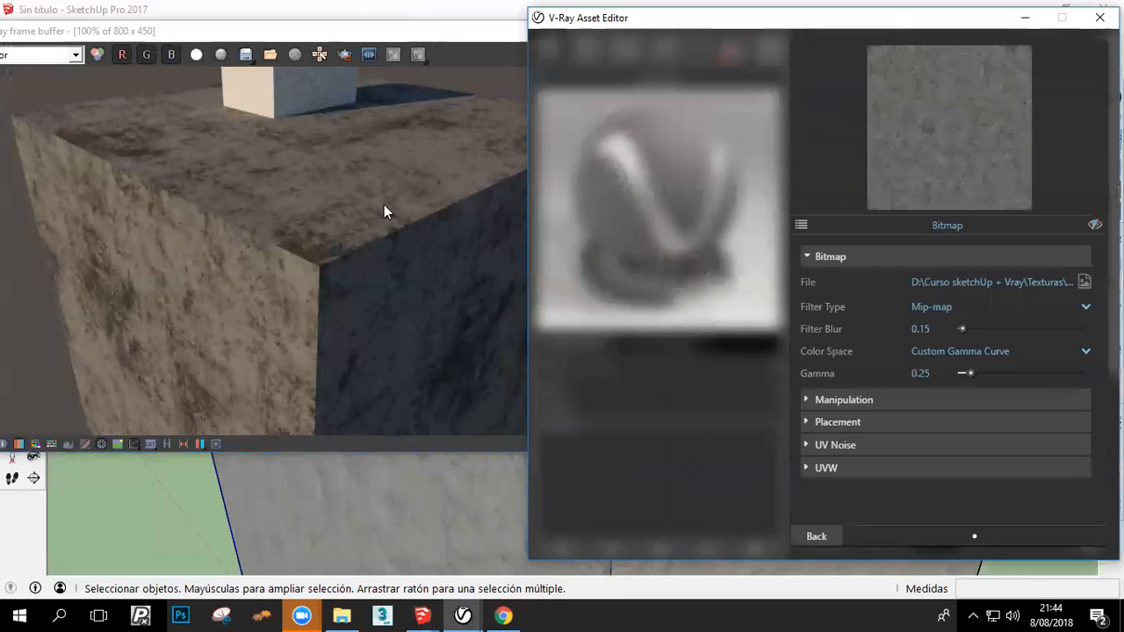
pyautogui.click(384, 210)
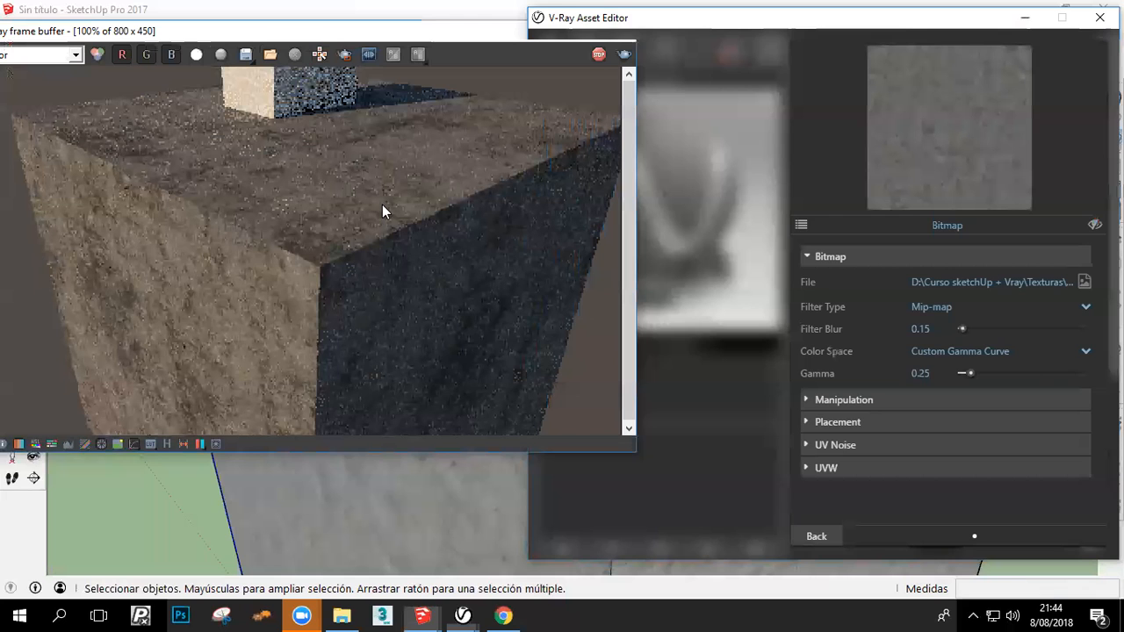
# Set the gamma of Generic1's Diffuse bitmap to 0.3 and return to the material's main settings
pyautogui.click(707, 313)
pyautogui.write('0.3')
pyautogui.press('Return')
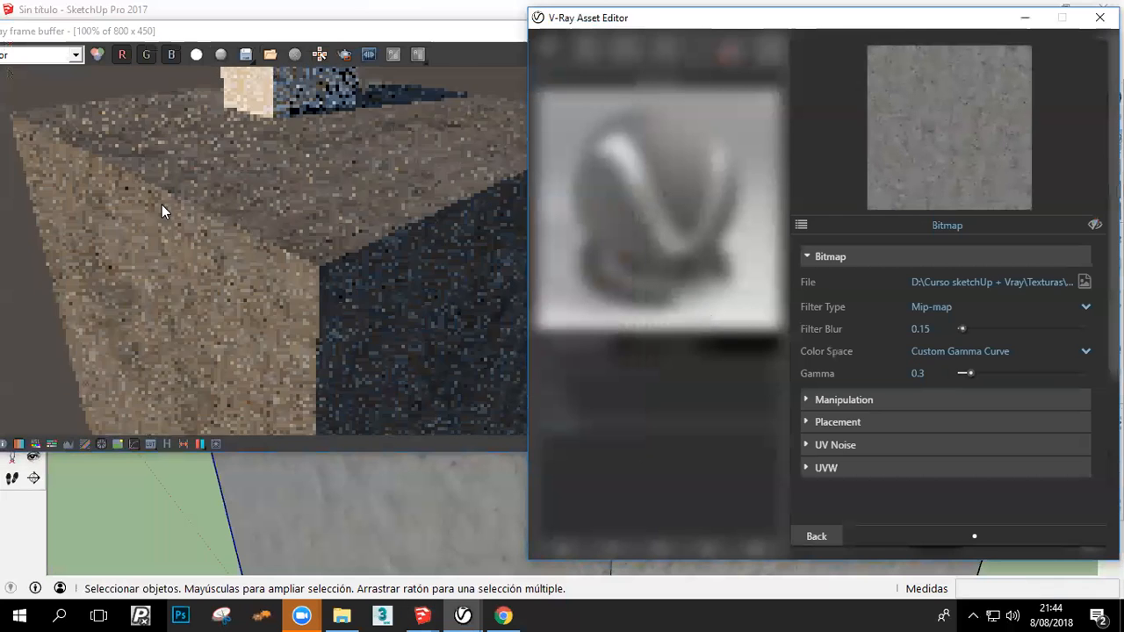
pyautogui.click(365, 259)
pyautogui.scroll(-2, 293, 223)
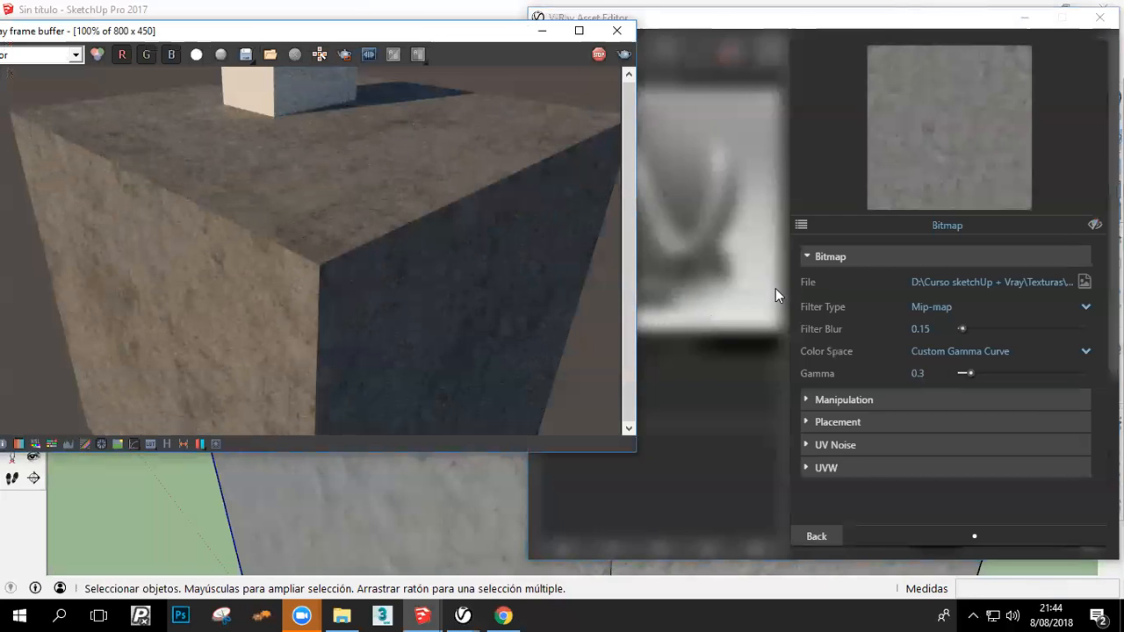
pyautogui.click(825, 533)
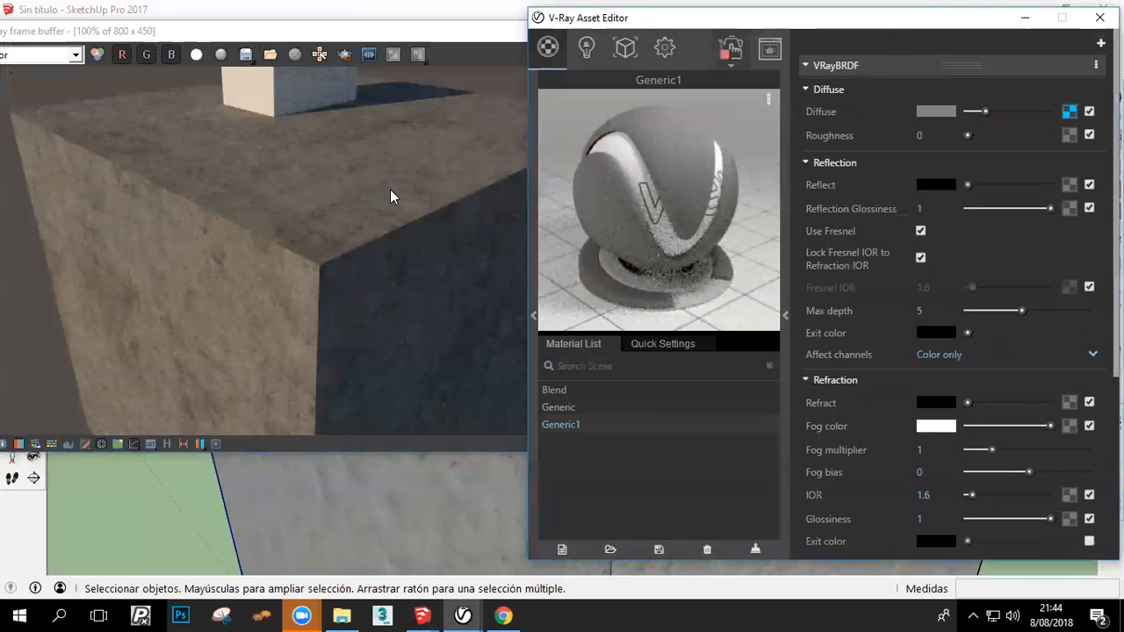
# Move the frame buffer so its whole window is visible and stop the interactive render
pyautogui.click(426, 252)
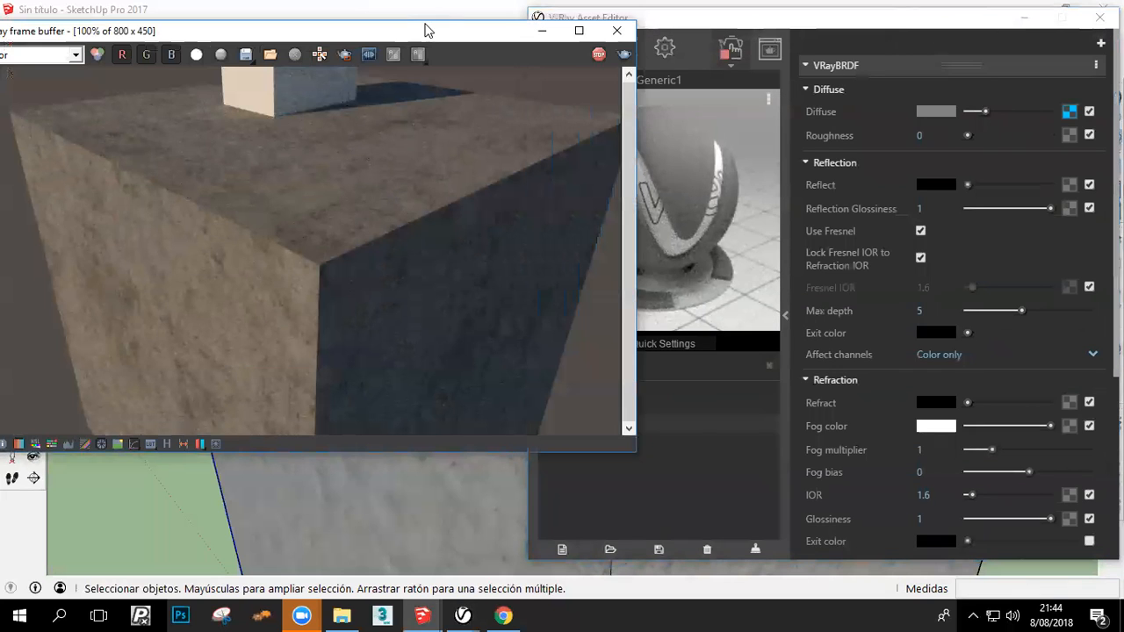
pyautogui.moveTo(426, 33); pyautogui.dragTo(511, 42)
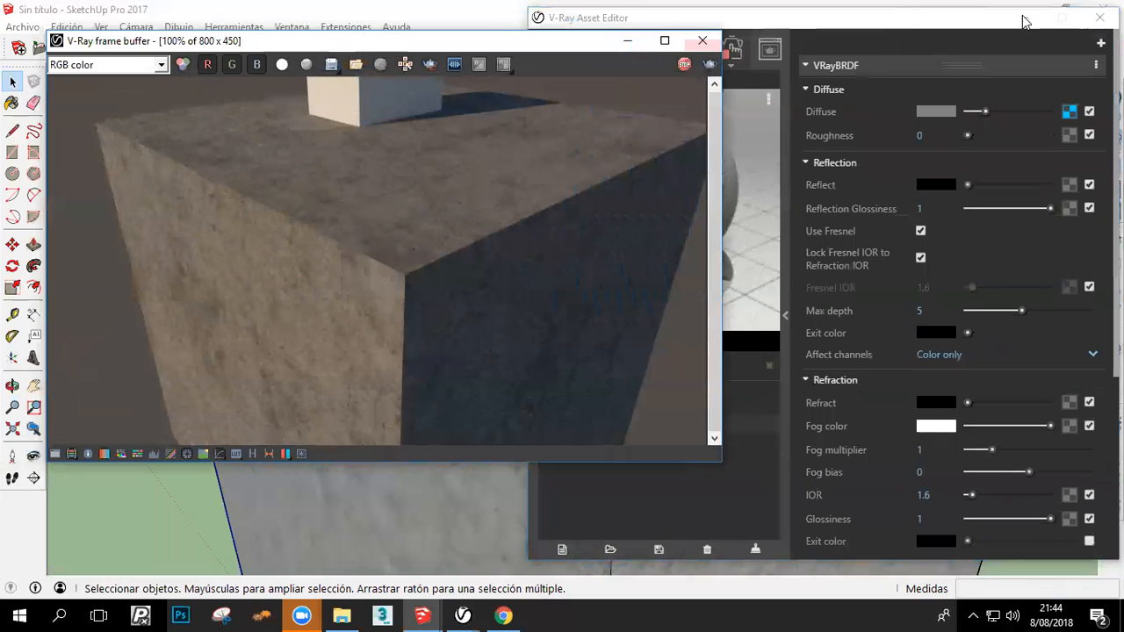
pyautogui.click(684, 69)
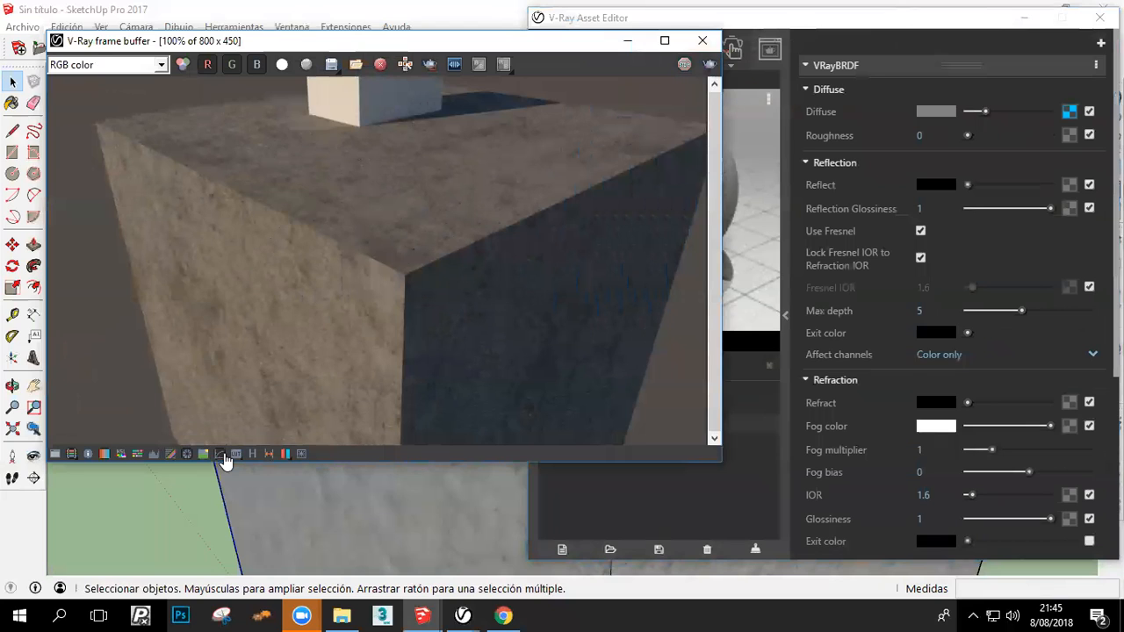